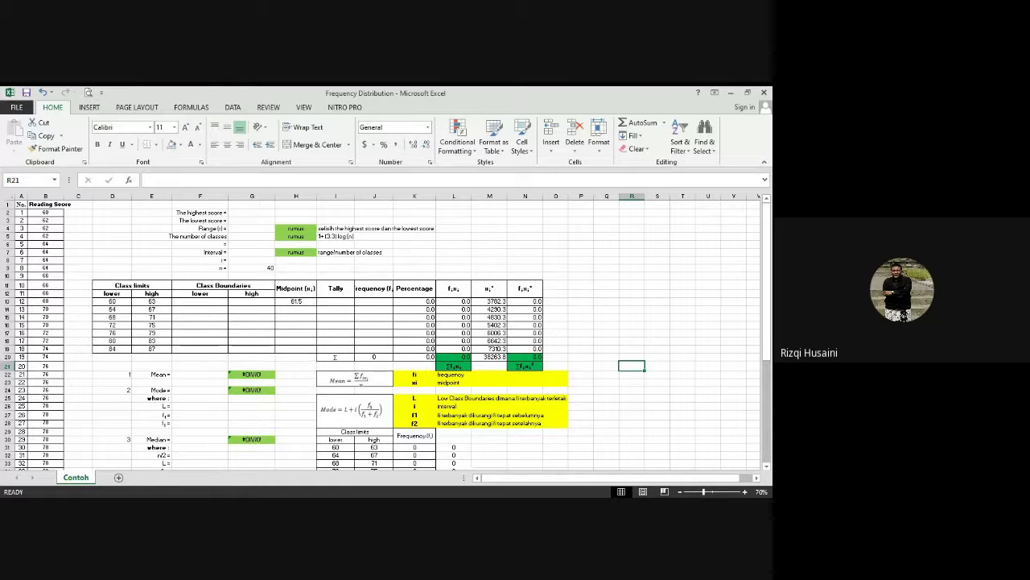
# - Examine the numbered reading scores in columns A and B from the first entry to the last
pyautogui.click(680, 492)
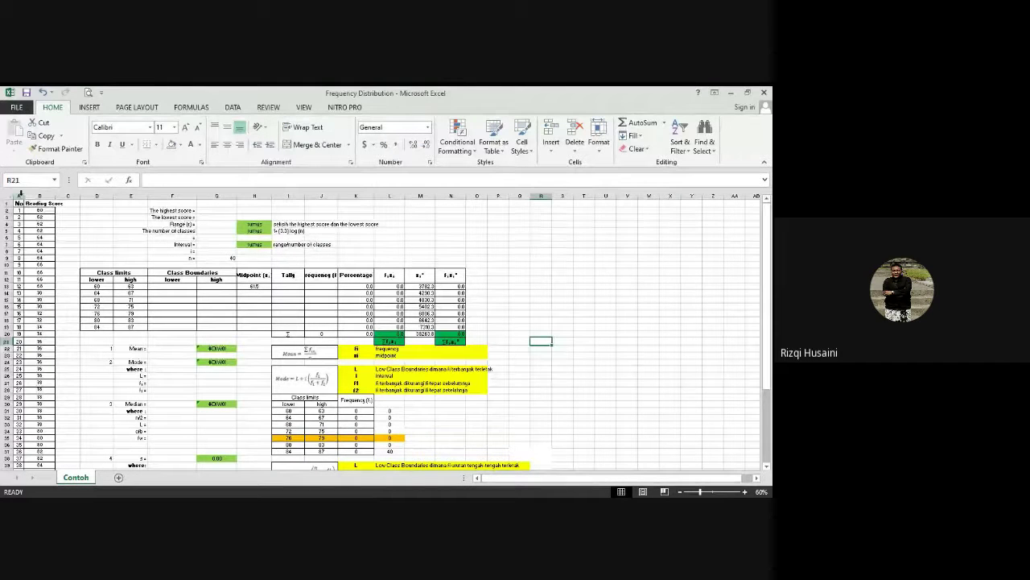
pyautogui.moveTo(20, 194); pyautogui.dragTo(39, 195)
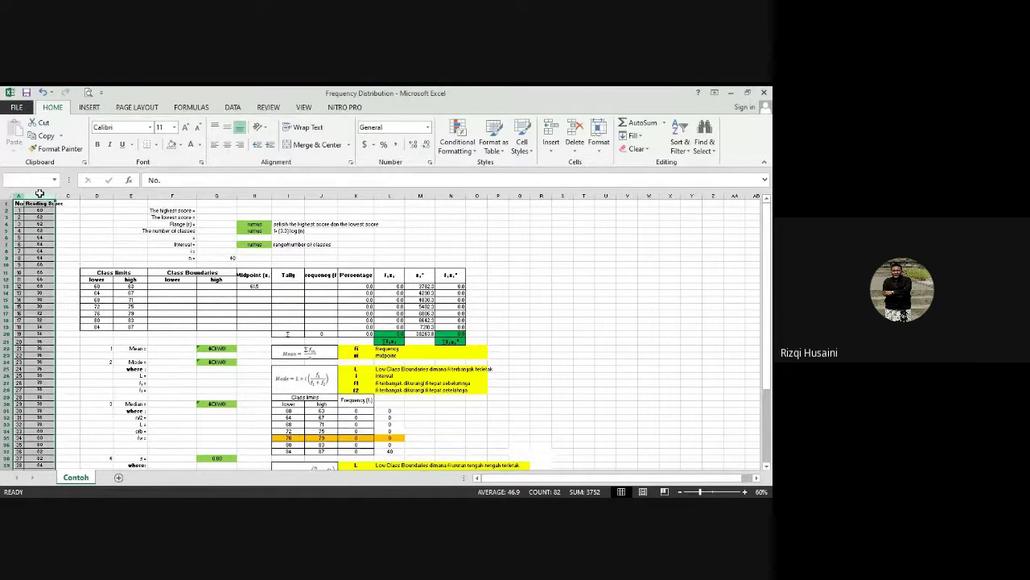
pyautogui.click(78, 216)
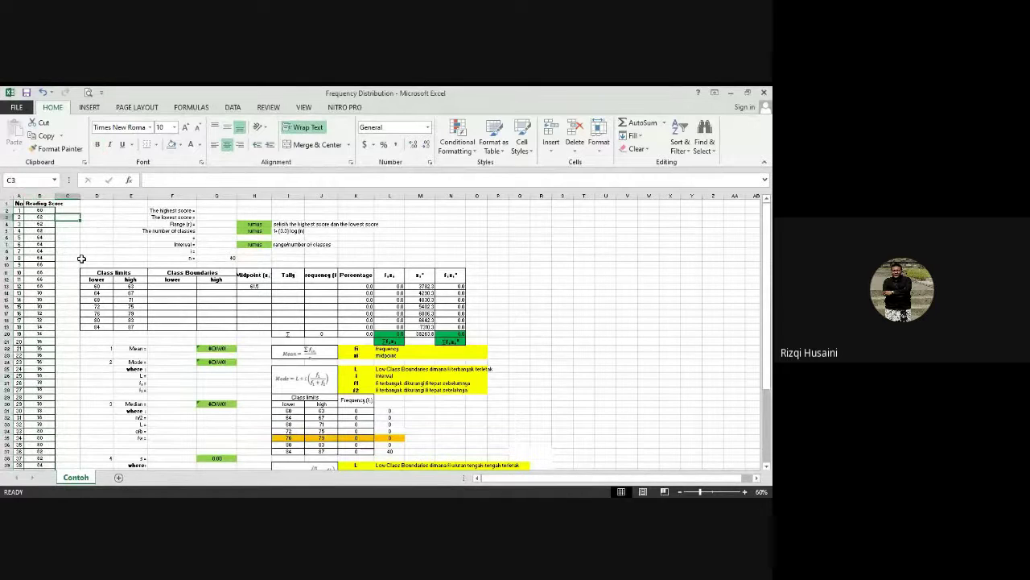
pyautogui.scroll(-10, 46, 266)
pyautogui.scroll(10, 46, 266)
pyautogui.click(744, 491)
pyautogui.click(744, 491)
pyautogui.click(744, 491)
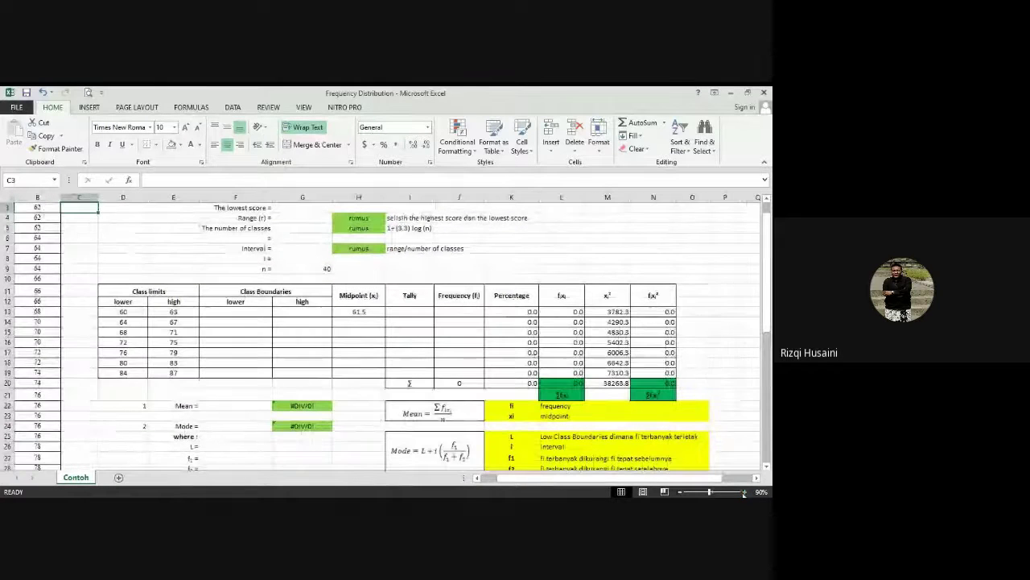
pyautogui.scroll(1, 184, 320)
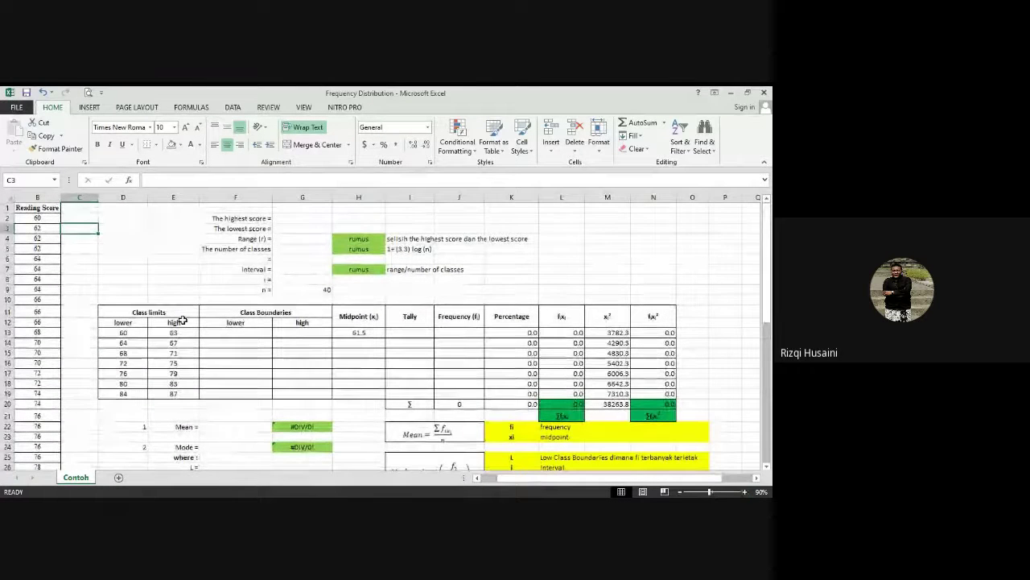
pyautogui.click(30, 218)
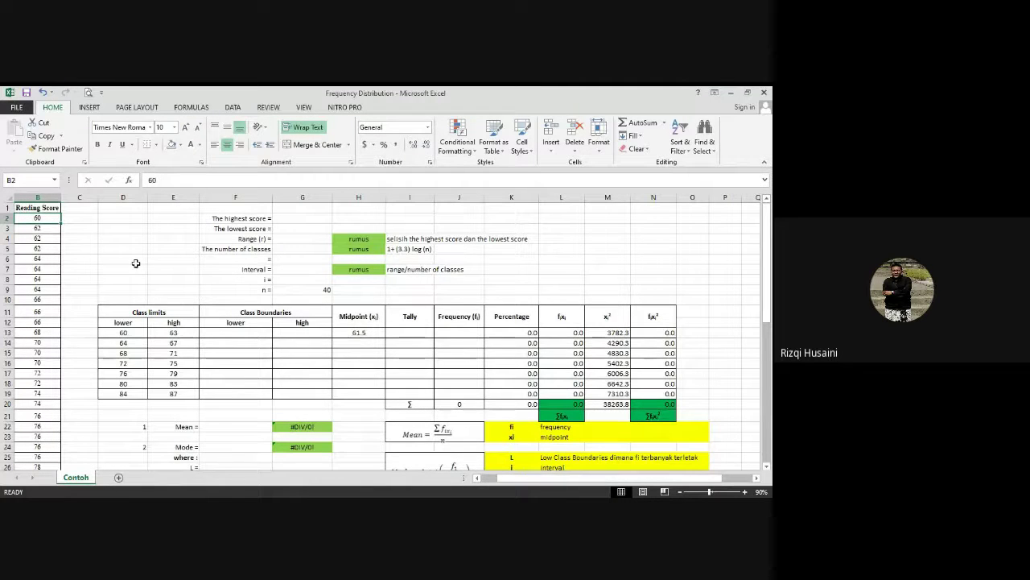
pyautogui.hscroll(-1, 563, 477)
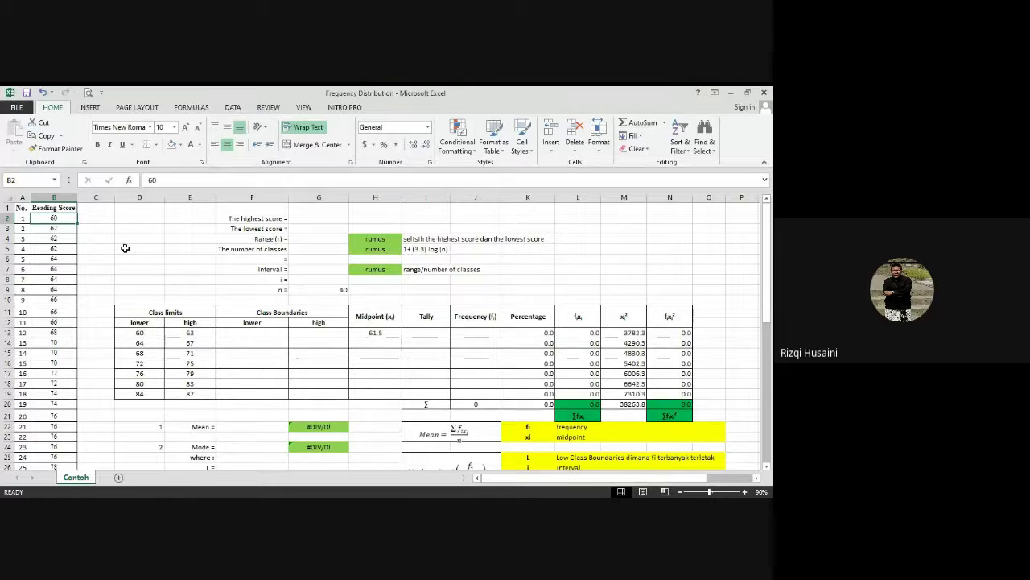
pyautogui.click(124, 249)
pyautogui.click(43, 217)
pyautogui.scroll(-11, 43, 217)
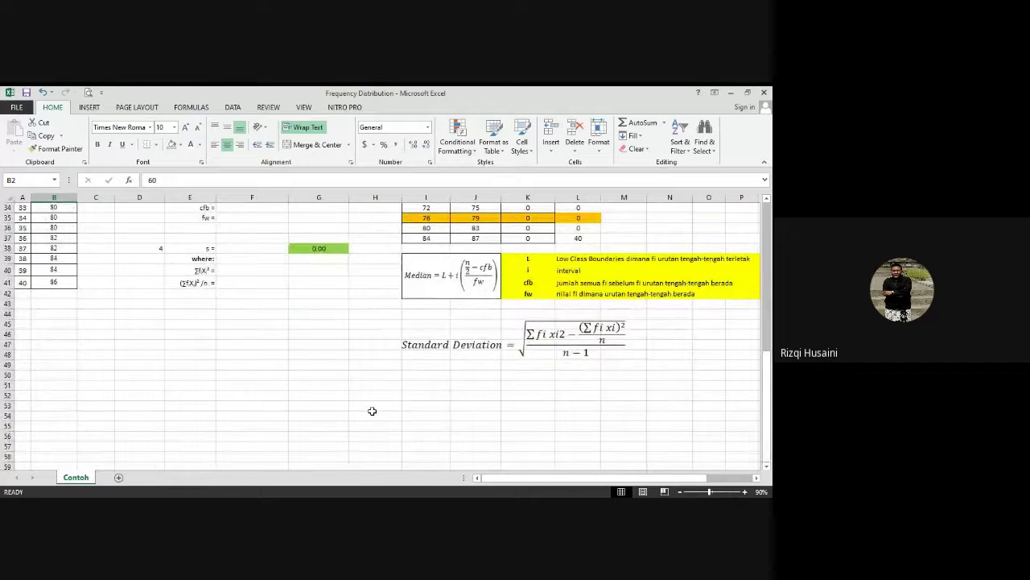
pyautogui.scroll(11, 373, 410)
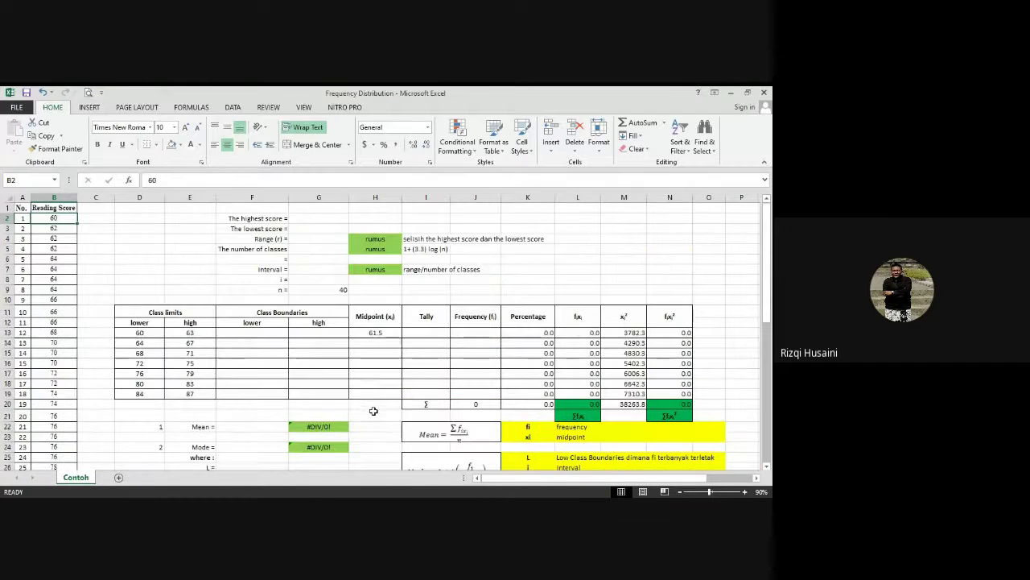
# - Clear the lower and high class limits in D14:E19, below the first class row
pyautogui.click(319, 219)
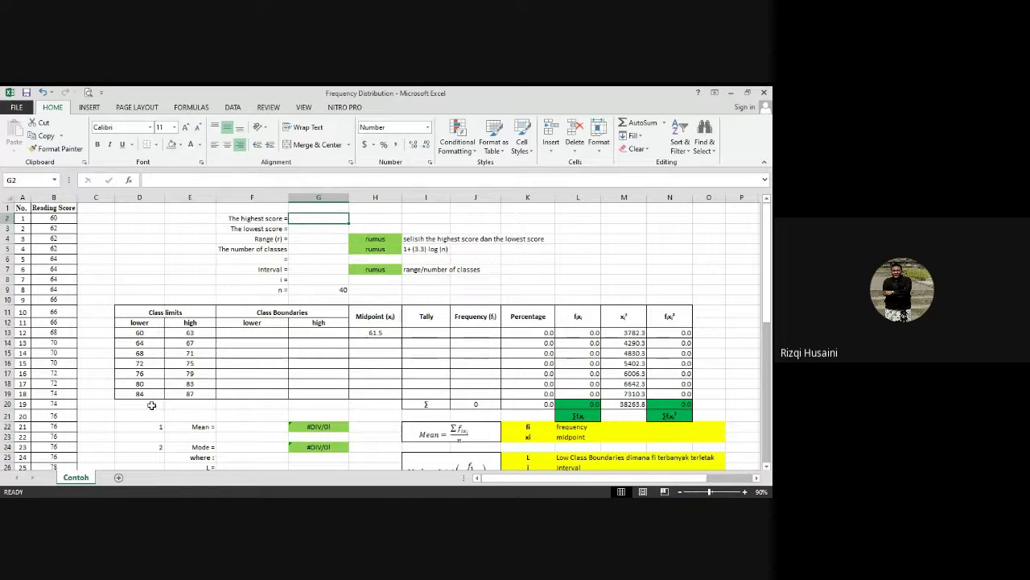
pyautogui.moveTo(141, 344); pyautogui.dragTo(202, 391)
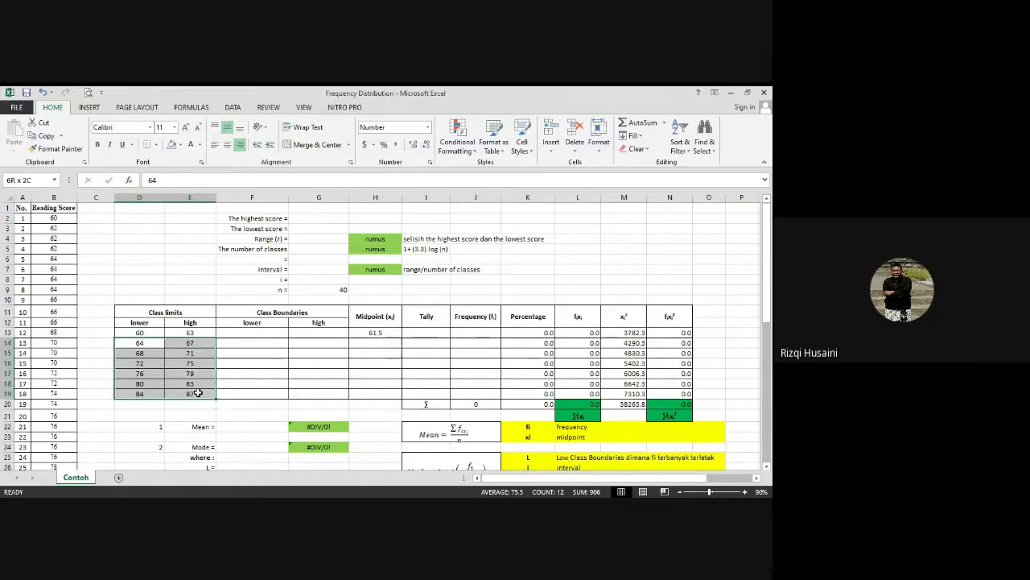
pyautogui.press('Delete')
pyautogui.click(169, 248)
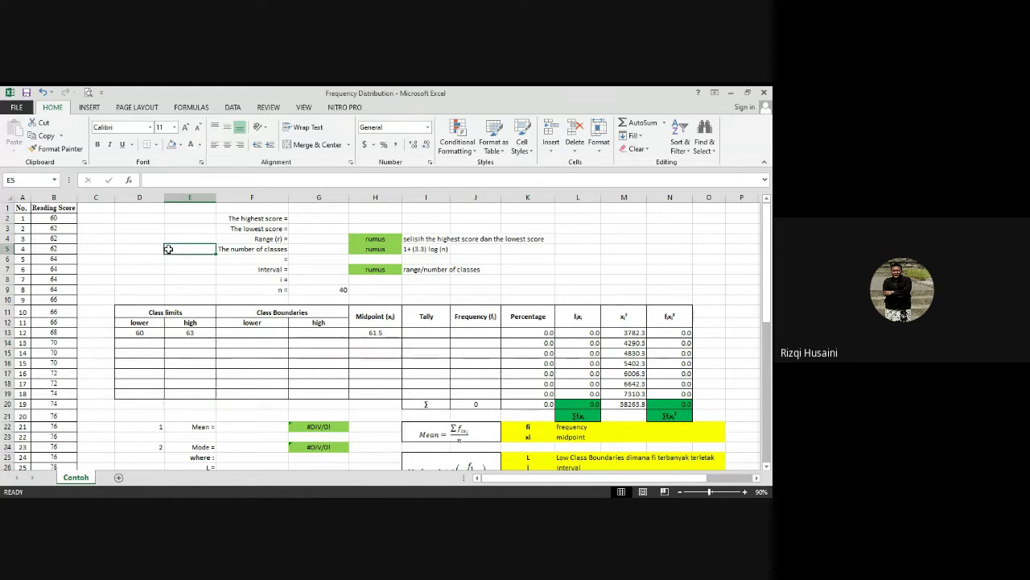
# - Examine the score summary block in F2:G9 and the frequency distribution table starting at row 11
pyautogui.click(608, 298)
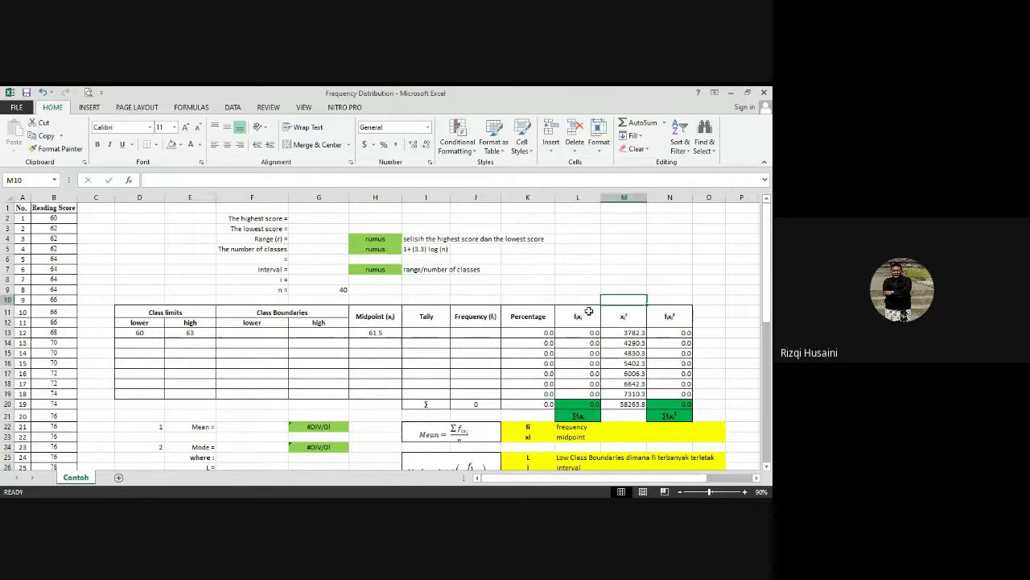
pyautogui.scroll(-1, 623, 267)
pyautogui.scroll(-6, 624, 267)
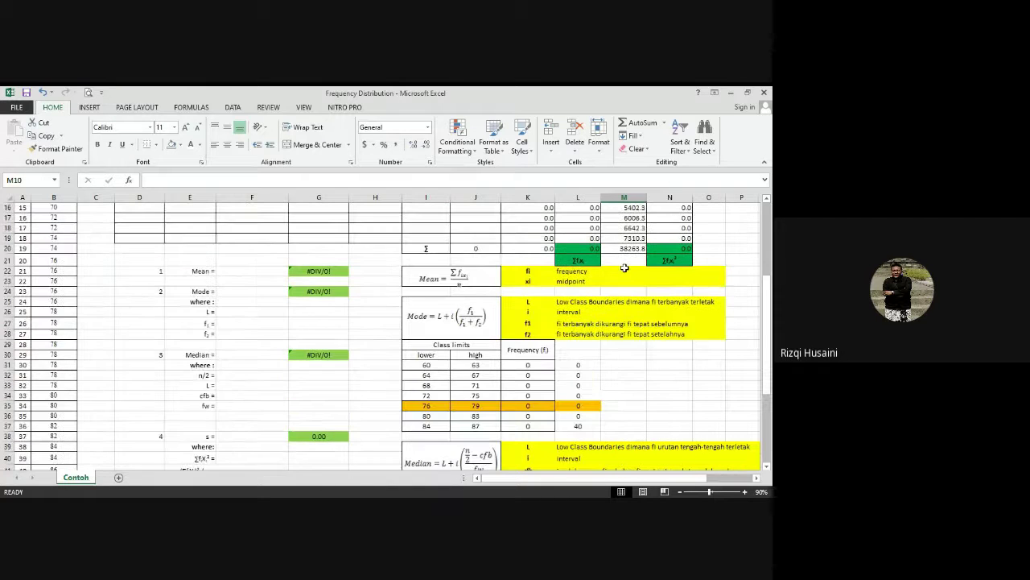
pyautogui.scroll(6, 624, 267)
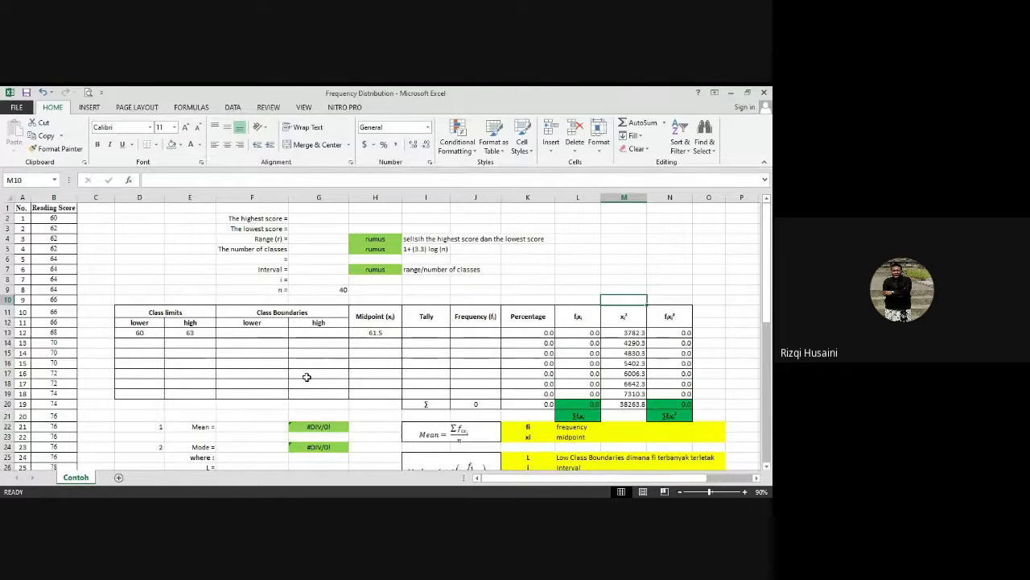
pyautogui.scroll(-10, 343, 335)
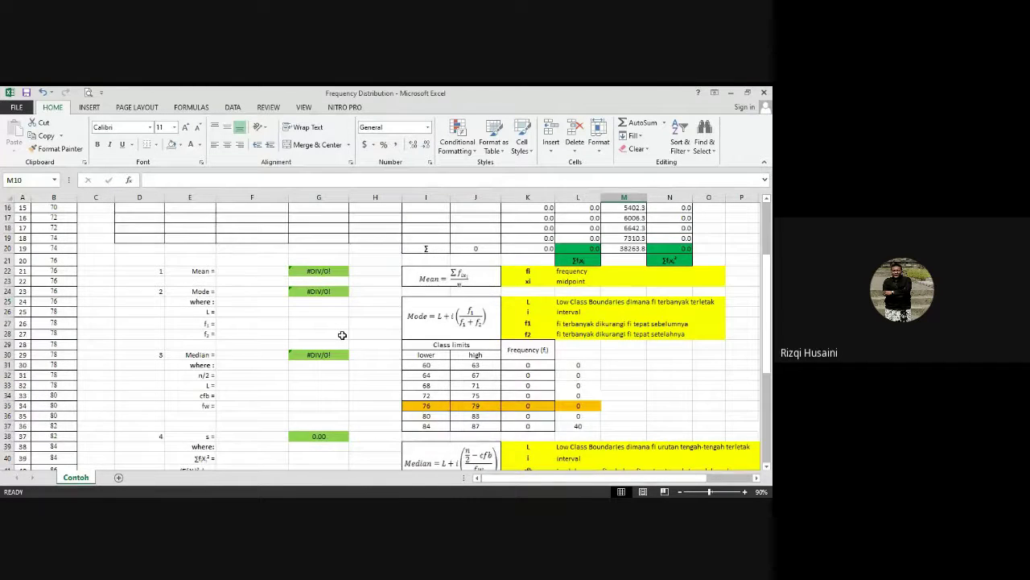
pyautogui.scroll(10, 342, 335)
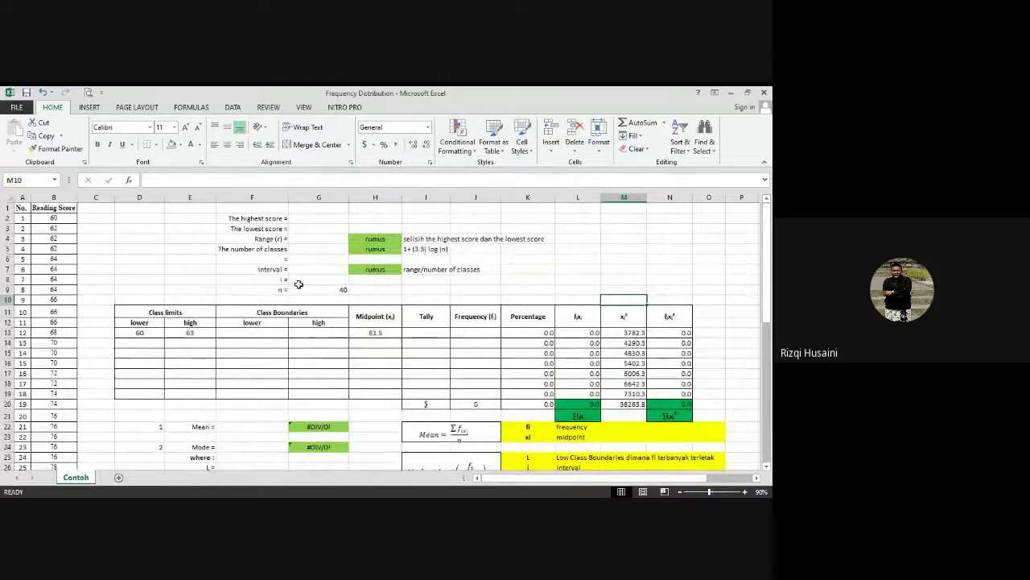
pyautogui.moveTo(248, 218); pyautogui.dragTo(345, 288)
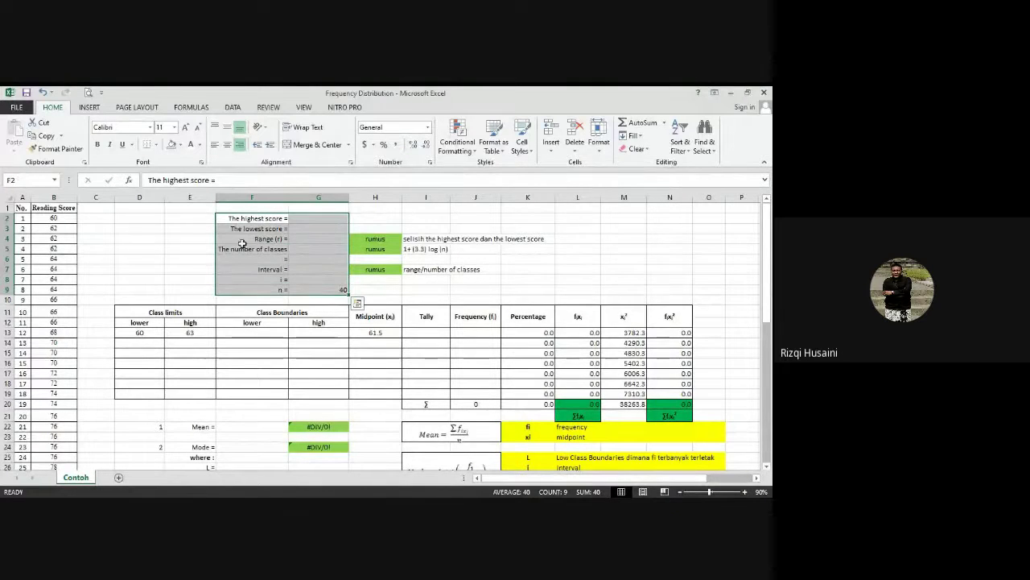
pyautogui.scroll(-3, 240, 275)
pyautogui.scroll(1, 202, 269)
pyautogui.moveTo(165, 251); pyautogui.dragTo(693, 356)
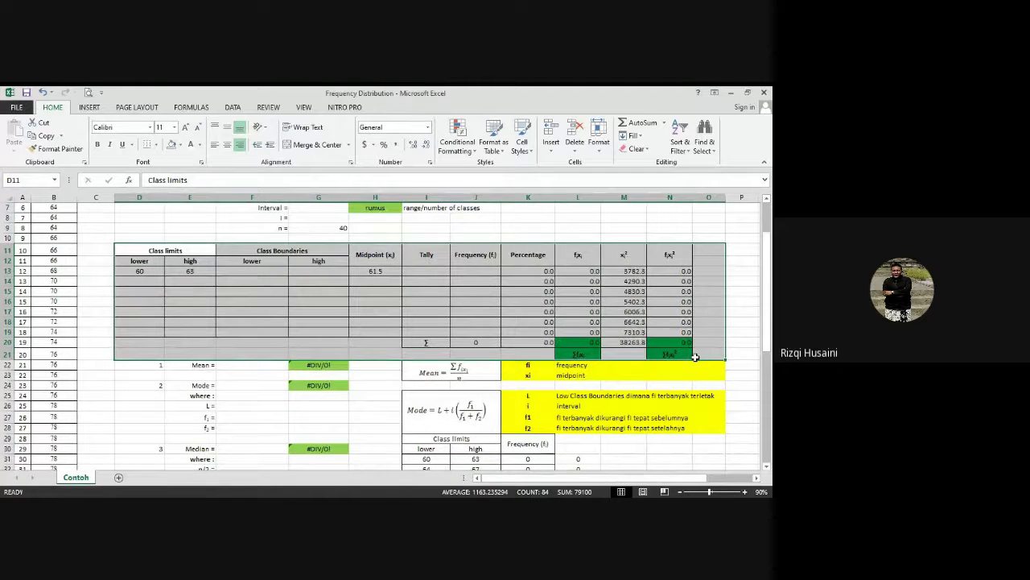
pyautogui.click(427, 373)
pyautogui.scroll(-3, 339, 384)
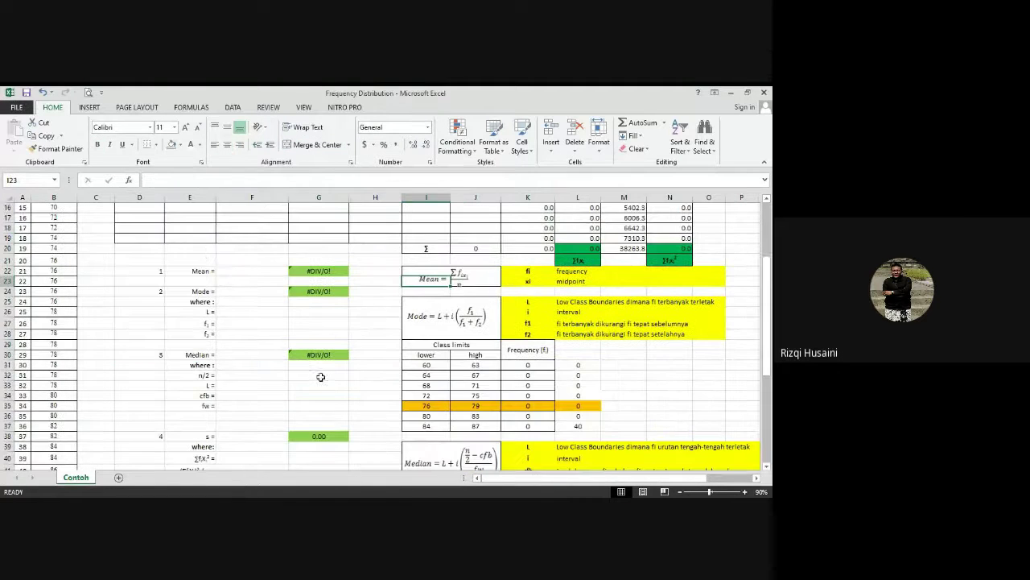
# - Examine the mean, mode, median and standard deviation section with its formulas and the class limits helper table in I29:L37
pyautogui.click(190, 271)
pyautogui.moveTo(191, 271); pyautogui.dragTo(330, 373)
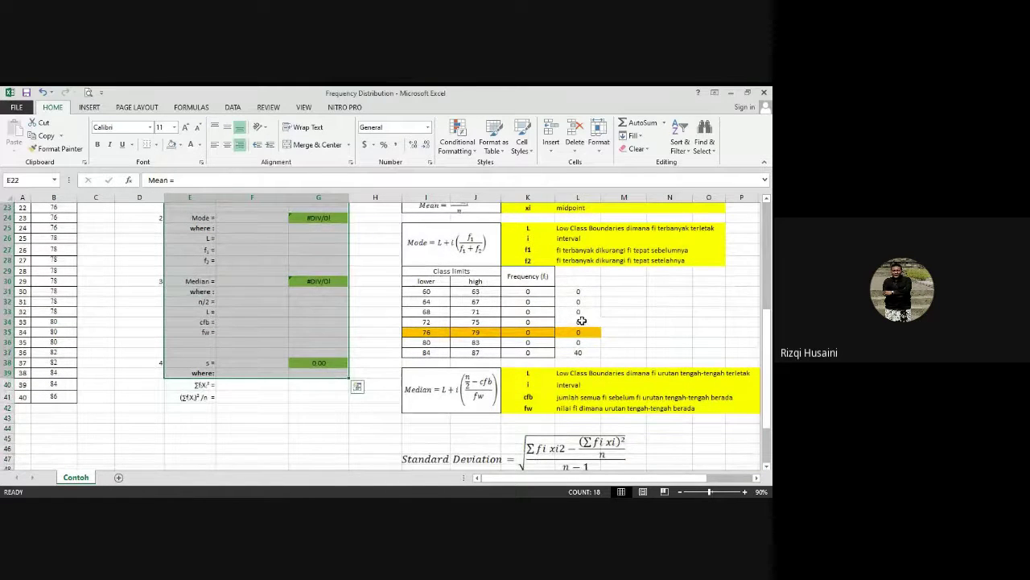
pyautogui.scroll(4, 603, 326)
pyautogui.scroll(1, 603, 326)
pyautogui.click(602, 364)
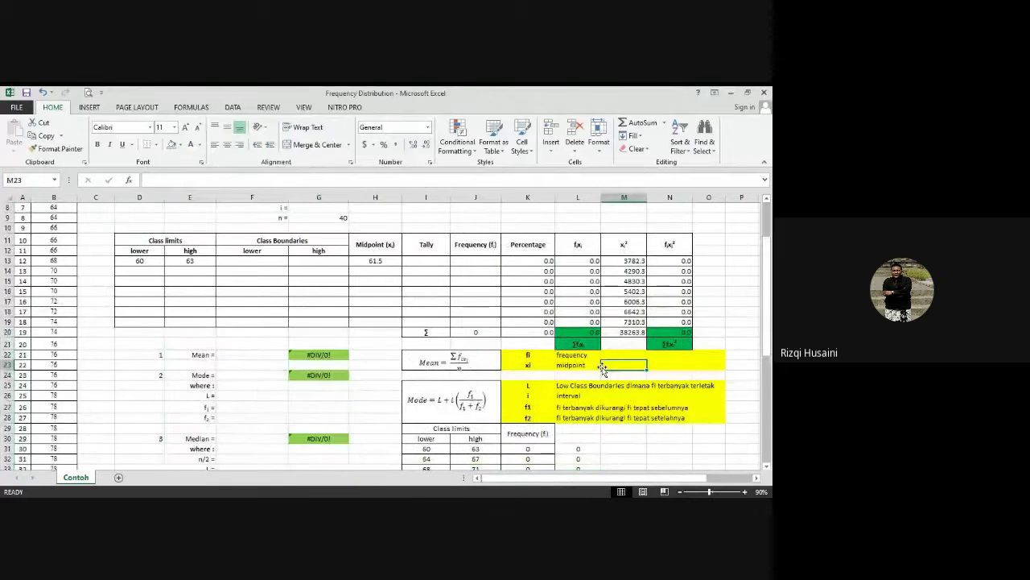
pyautogui.scroll(-7, 600, 403)
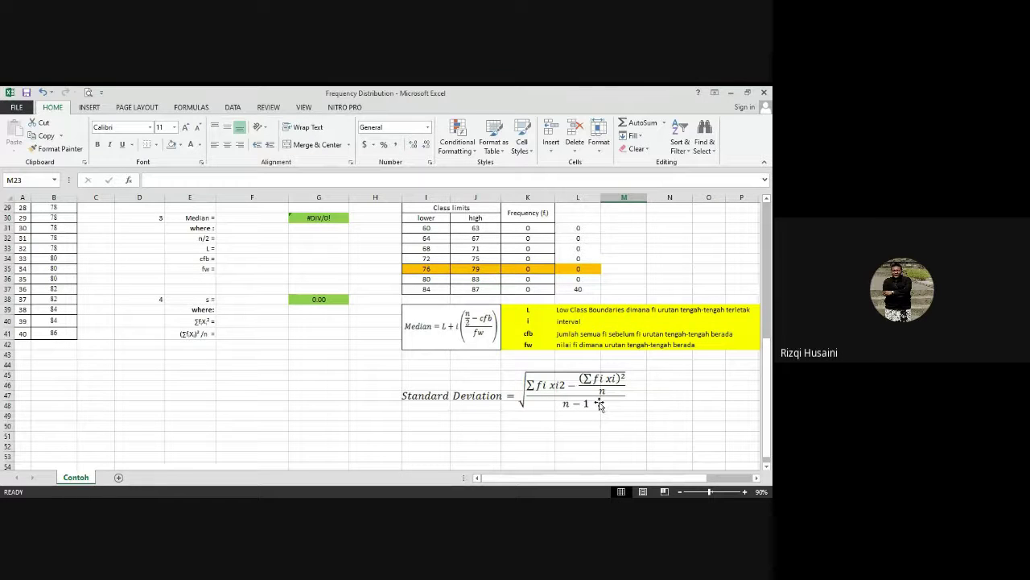
pyautogui.scroll(3, 600, 402)
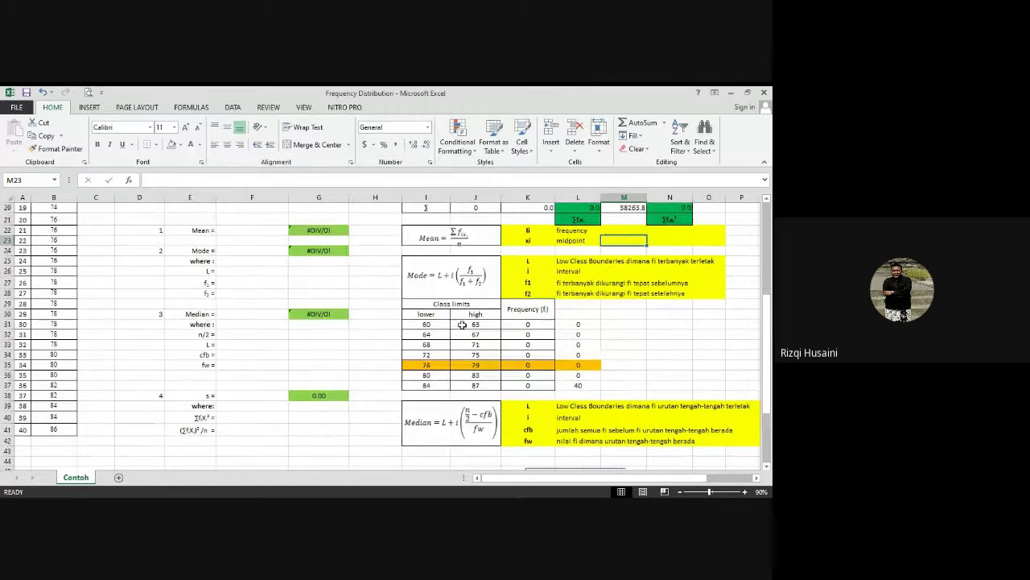
pyautogui.click(410, 302)
pyautogui.moveTo(410, 302)
pyautogui.mouseDown()
pyautogui.moveTo(531, 318)
pyautogui.moveTo(580, 366)
pyautogui.moveTo(578, 396)
pyautogui.moveTo(581, 386)
pyautogui.mouseUp()
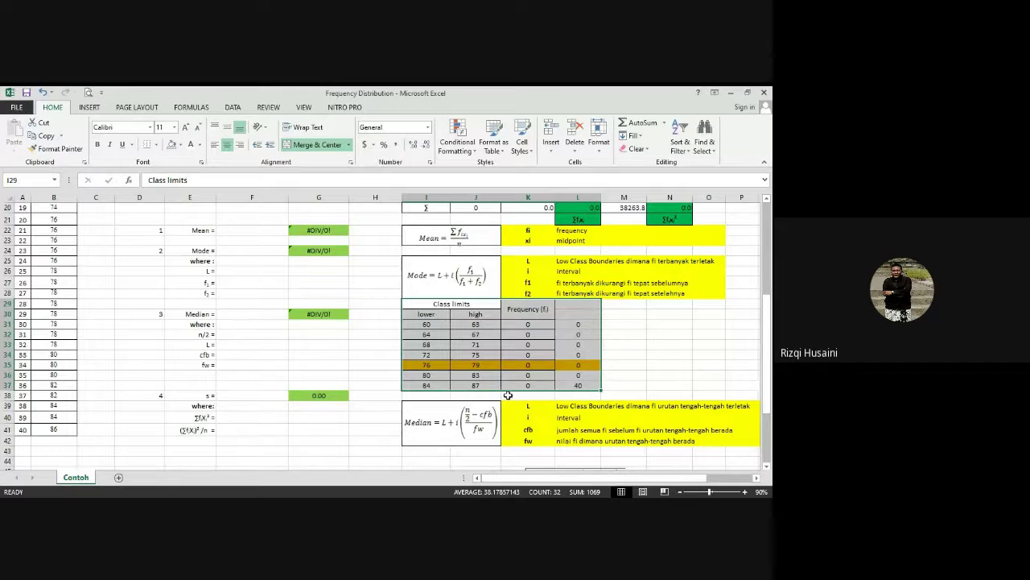
pyautogui.click(624, 347)
pyautogui.scroll(6, 624, 348)
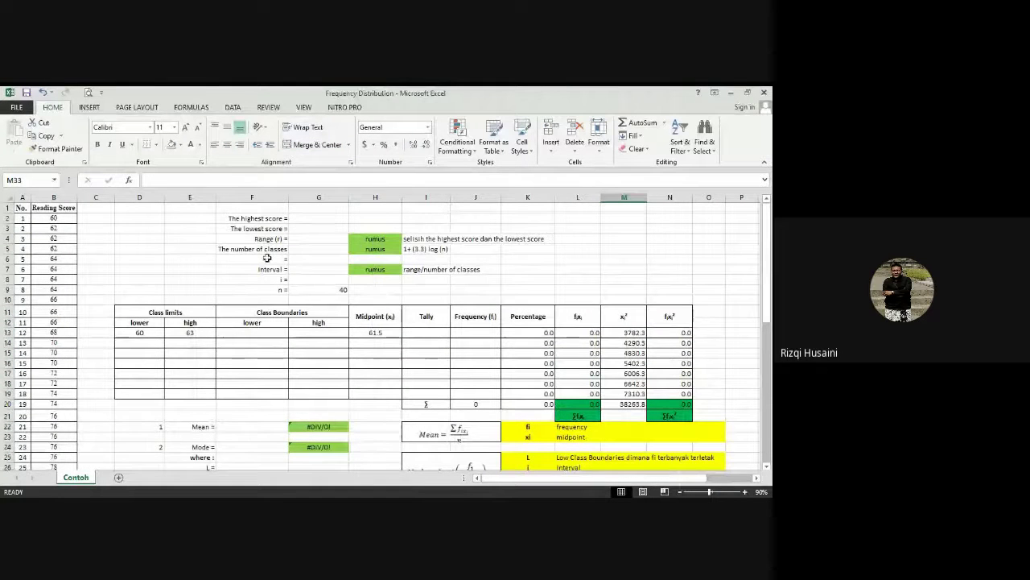
# - Review the highest score, lowest score, range, number of classes and interval fields alongside the full reading score list
pyautogui.scroll(-3, 37, 313)
pyautogui.scroll(3, 37, 313)
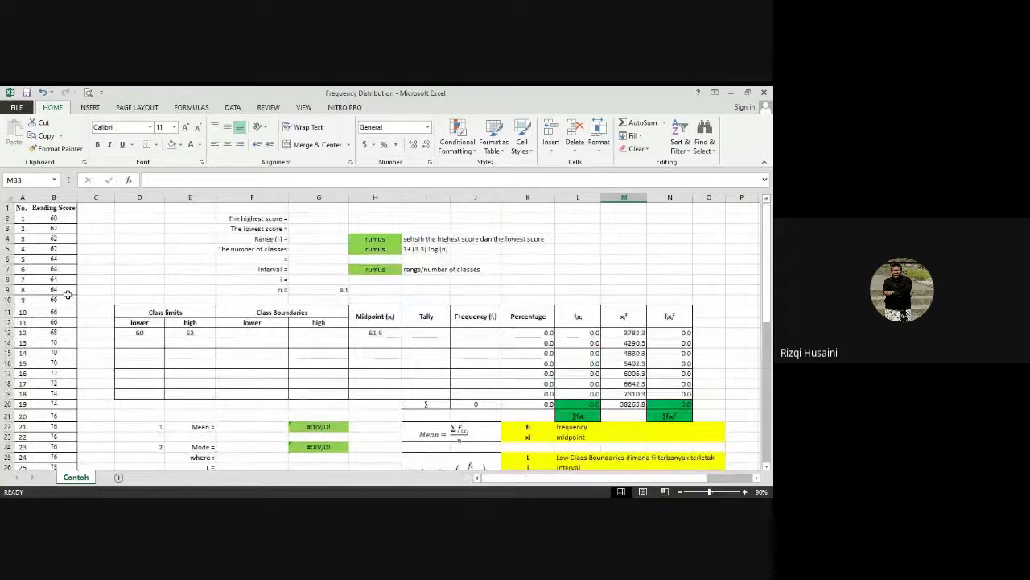
pyautogui.moveTo(259, 219); pyautogui.dragTo(317, 290)
pyautogui.click(578, 257)
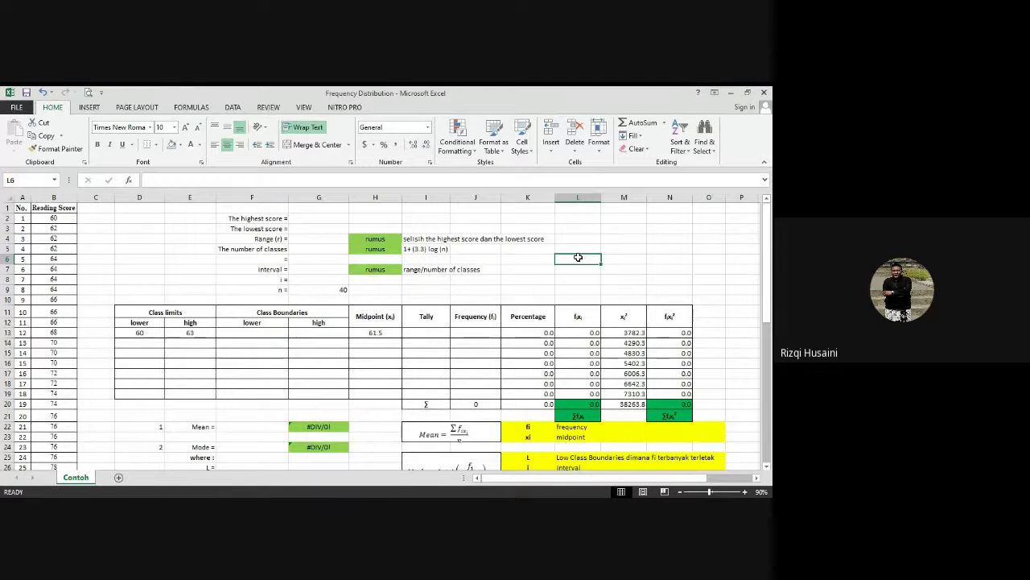
pyautogui.scroll(-8, 107, 243)
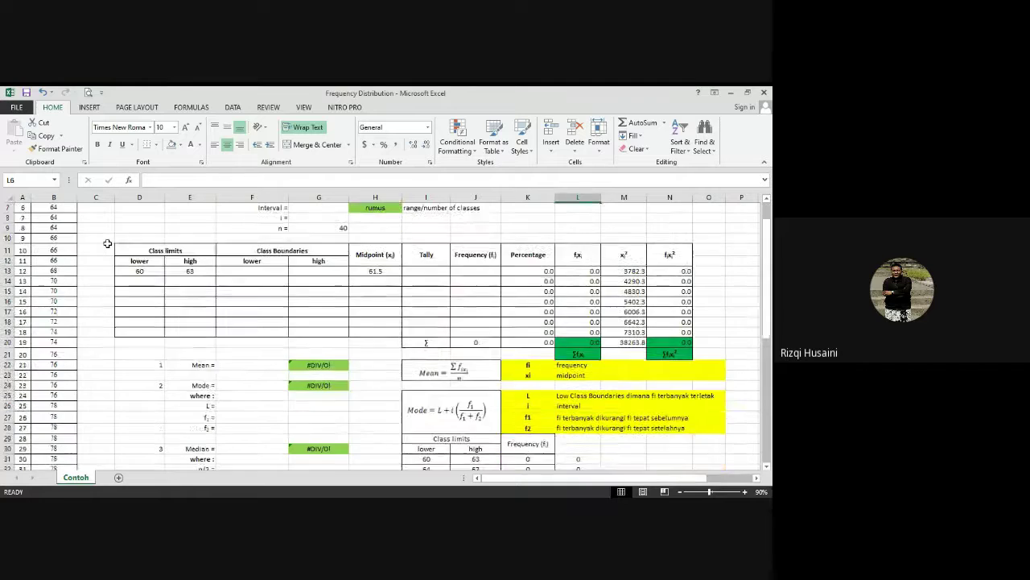
pyautogui.scroll(-3, 107, 244)
pyautogui.scroll(9, 107, 243)
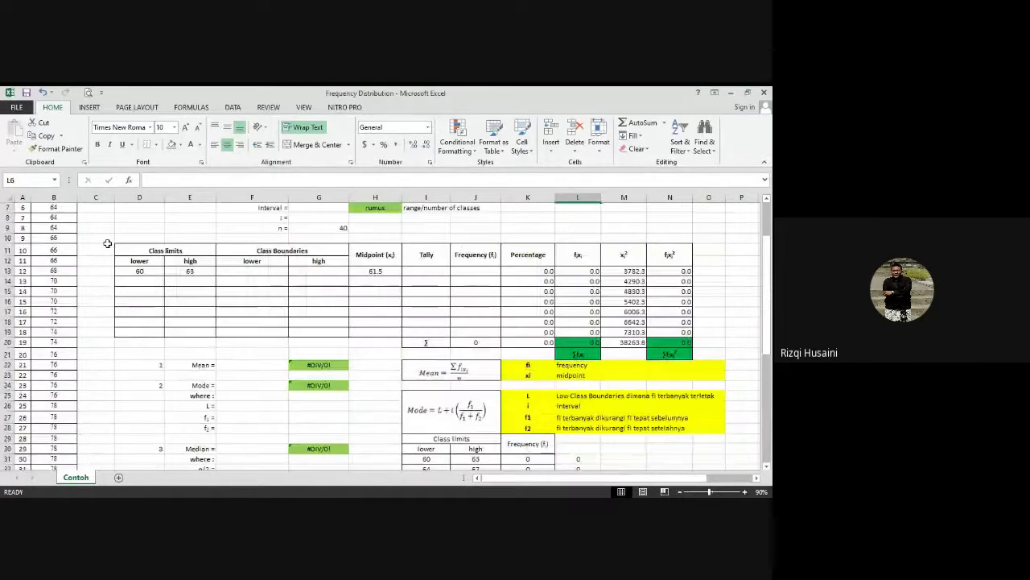
pyautogui.scroll(-6, 108, 243)
pyautogui.scroll(8, 107, 242)
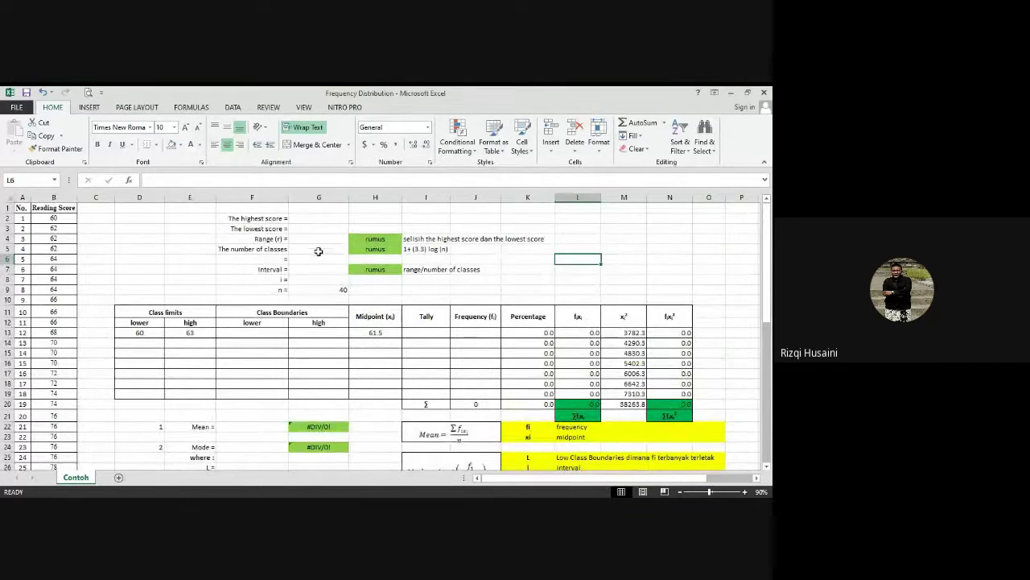
pyautogui.click(318, 219)
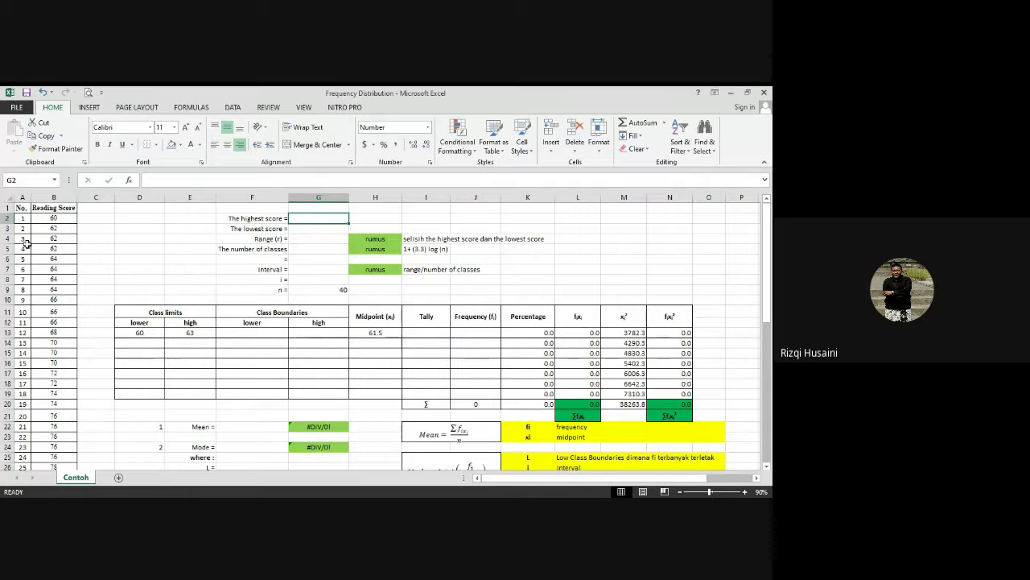
pyautogui.click(117, 239)
pyautogui.scroll(-10, 116, 241)
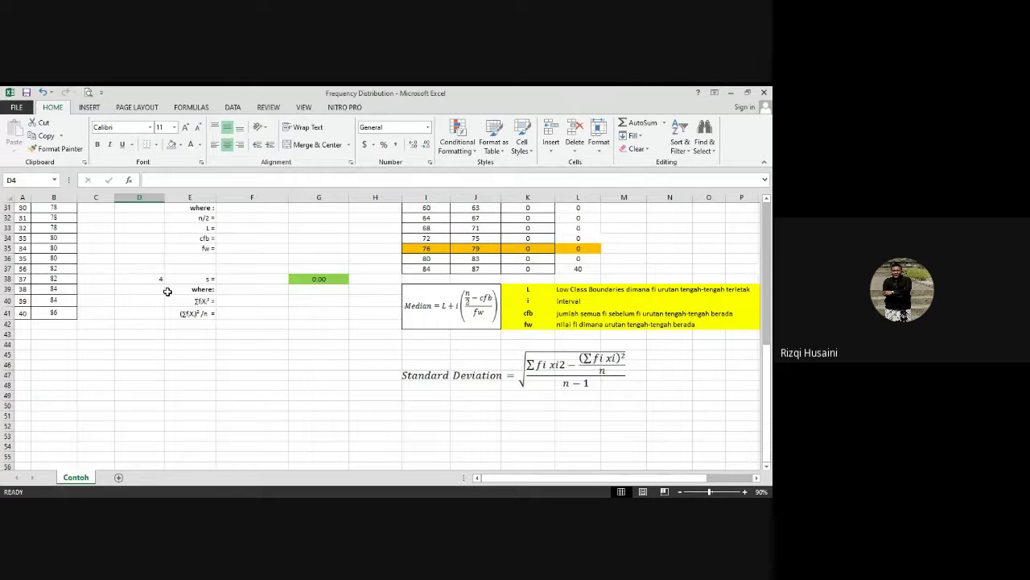
pyautogui.scroll(10, 169, 287)
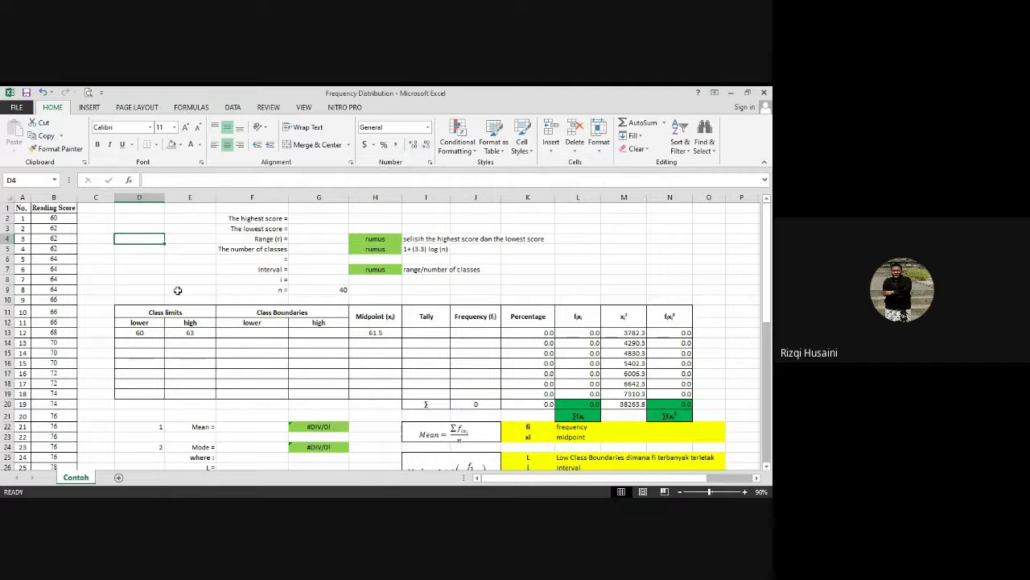
pyautogui.scroll(-2, 177, 280)
pyautogui.scroll(2, 177, 278)
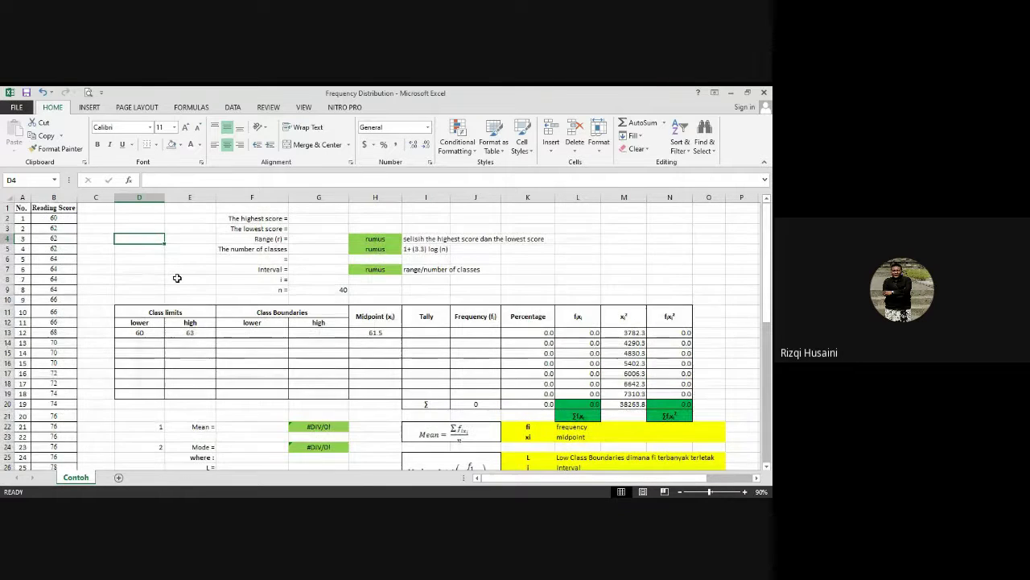
# - Select the reading scores in B2:B41 and look at the sorting options available for them
pyautogui.moveTo(53, 218); pyautogui.dragTo(67, 425)
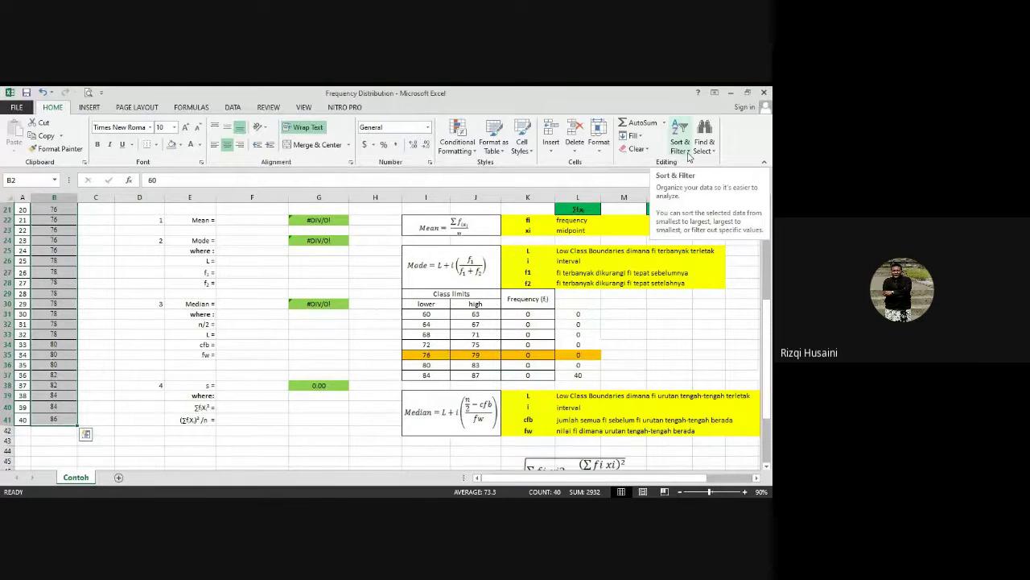
pyautogui.click(688, 157)
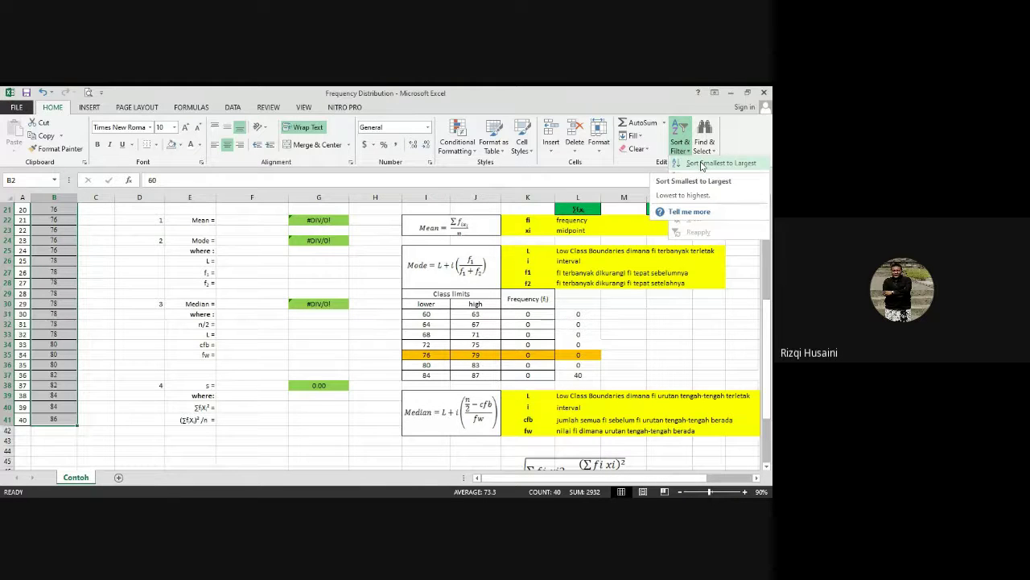
pyautogui.click(531, 91)
pyautogui.scroll(6, 148, 381)
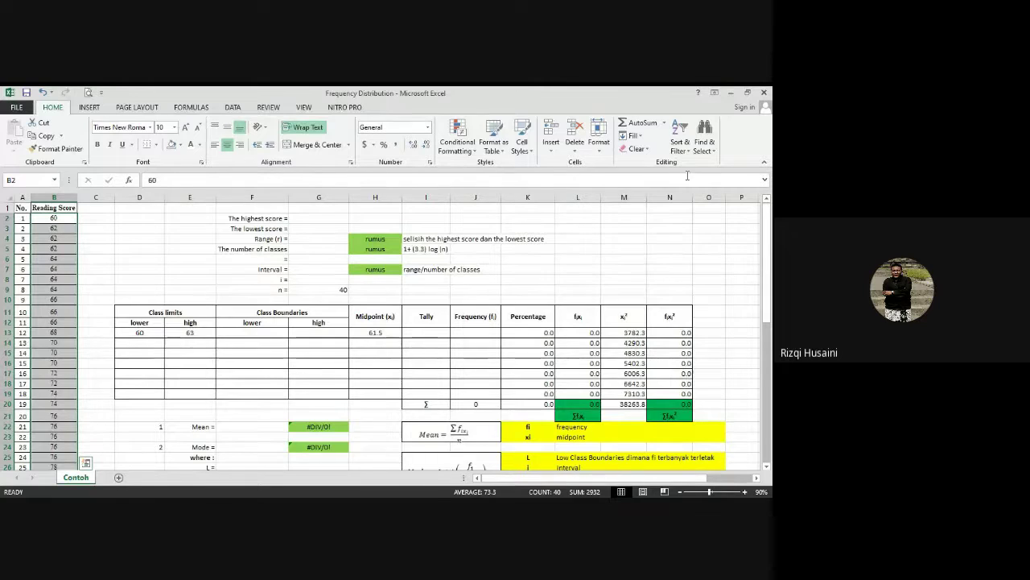
pyautogui.click(681, 144)
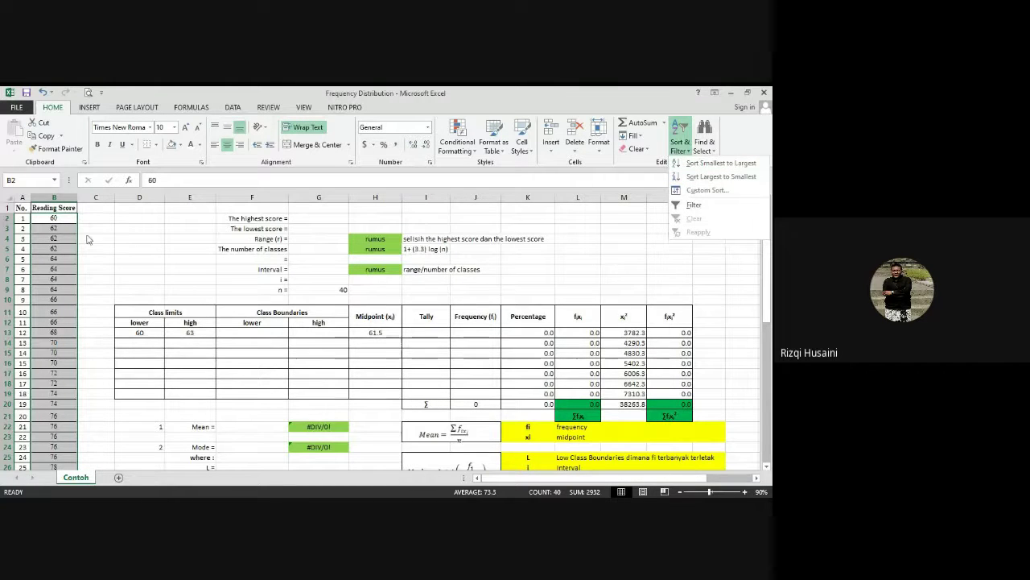
pyautogui.click(161, 260)
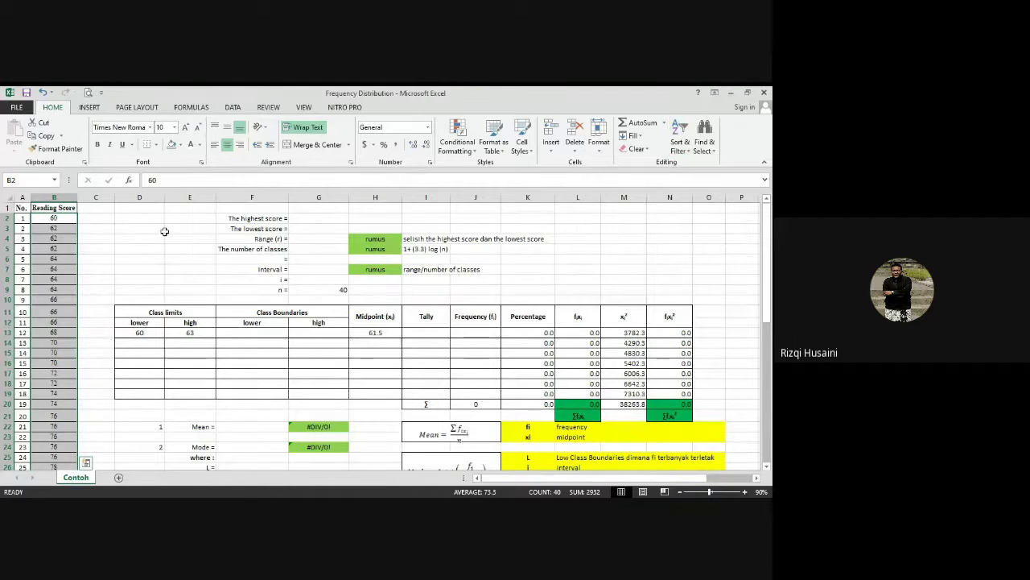
pyautogui.click(165, 230)
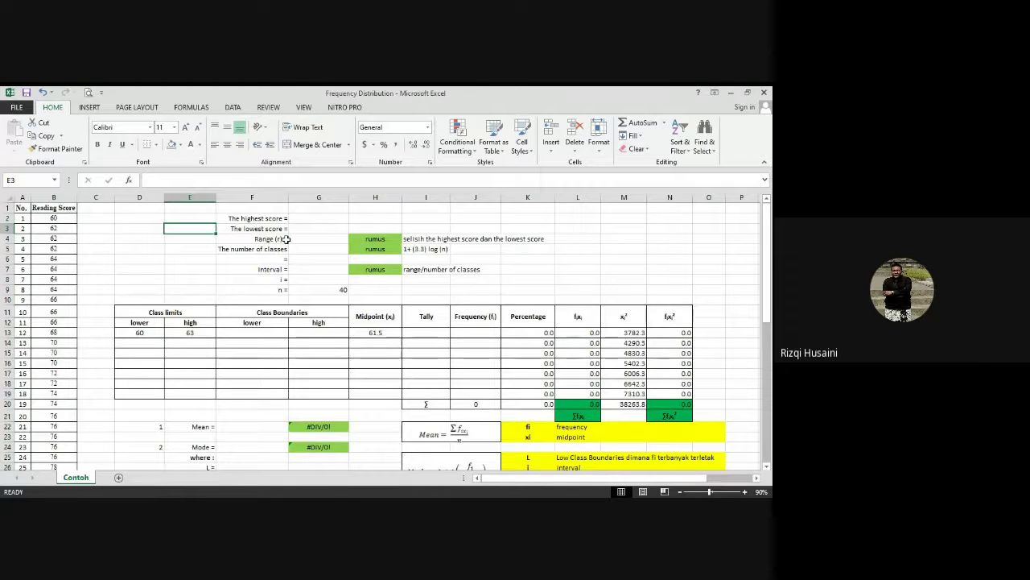
# - Calculate the highest score in G2 with =MAX(B2:B41), covering the full reading score list
pyautogui.click(331, 218)
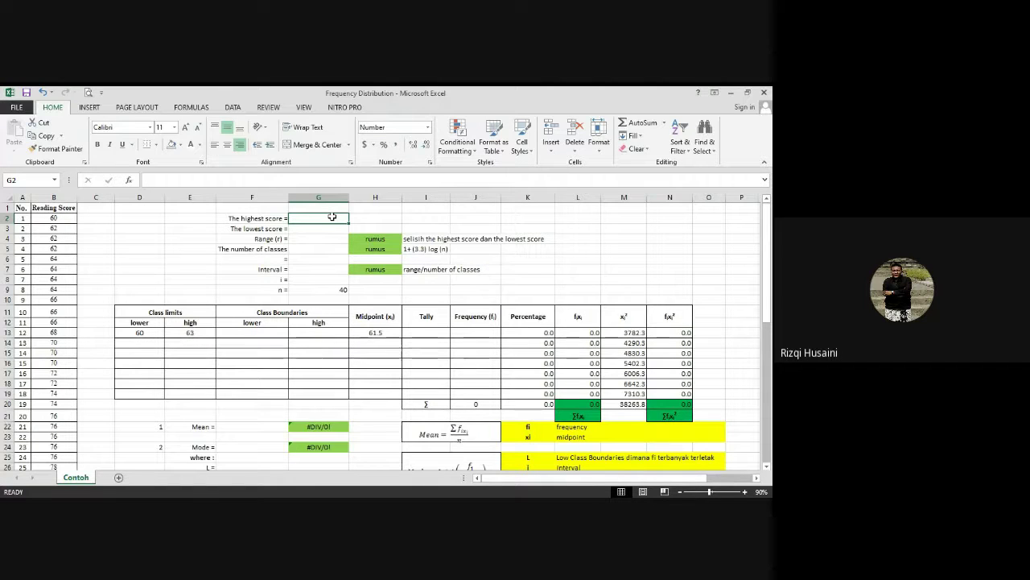
pyautogui.write('=')
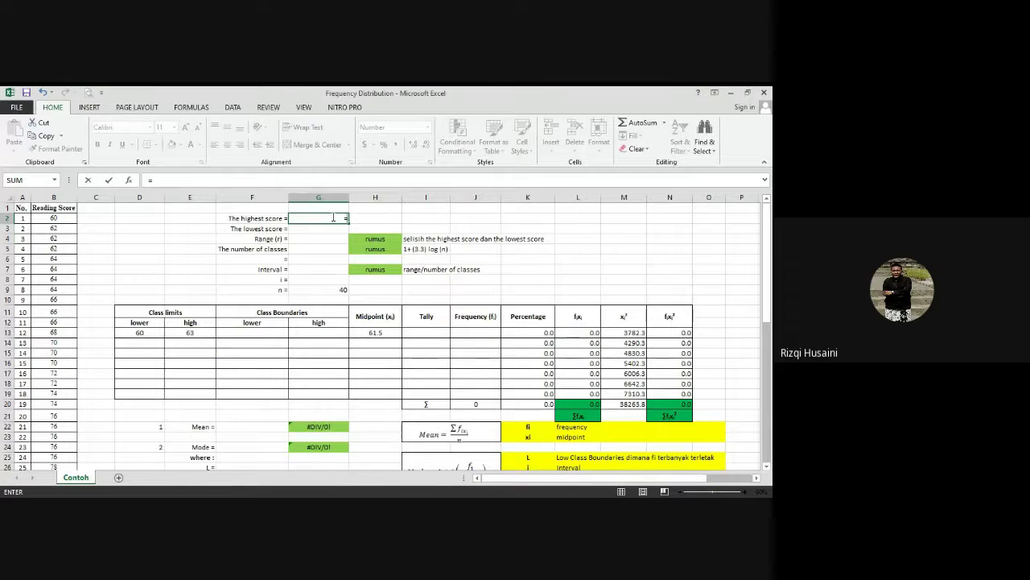
pyautogui.write('max')
pyautogui.press('Tab')
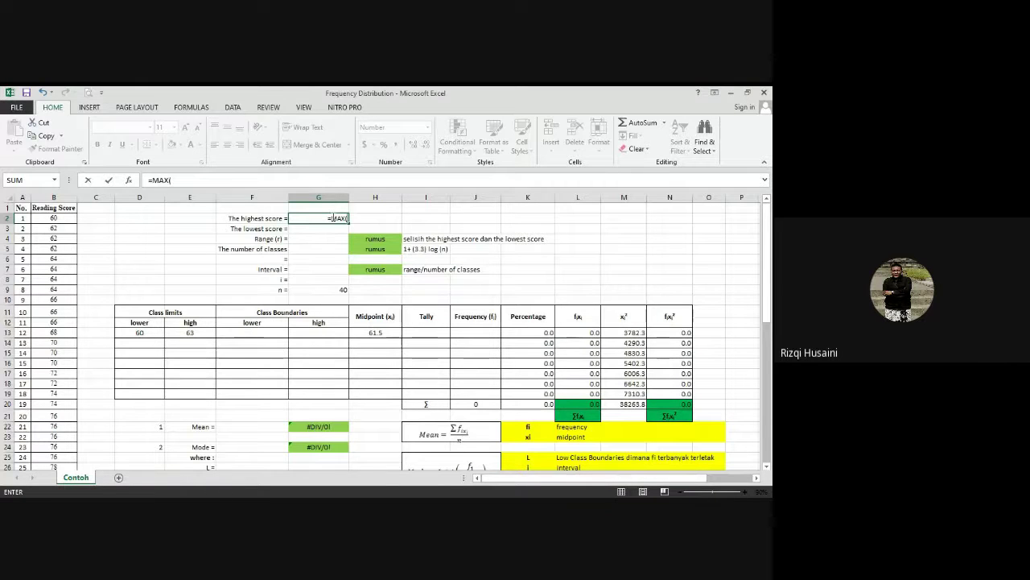
pyautogui.click(53, 219)
pyautogui.moveTo(52, 218); pyautogui.dragTo(61, 447)
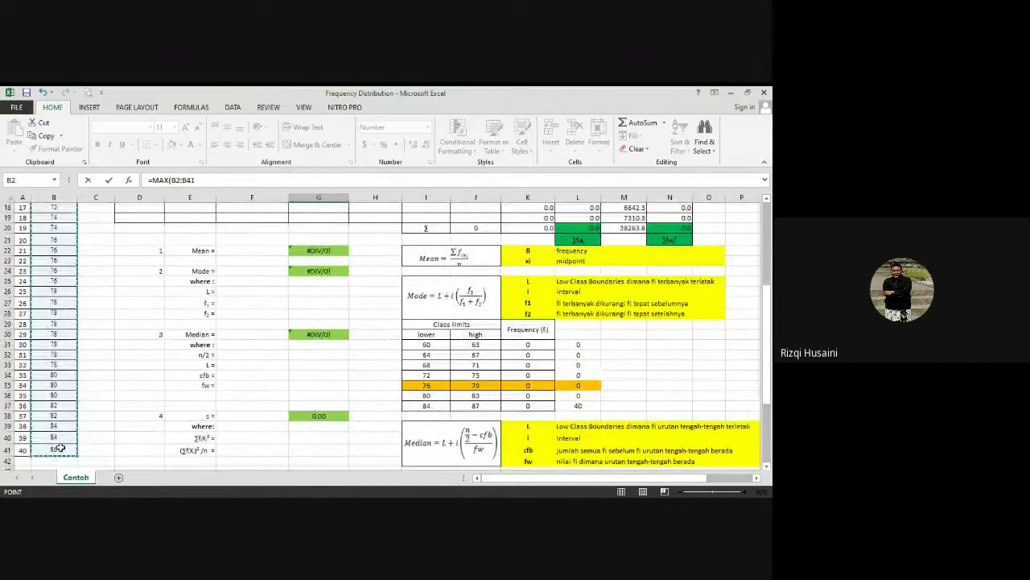
pyautogui.click(204, 181)
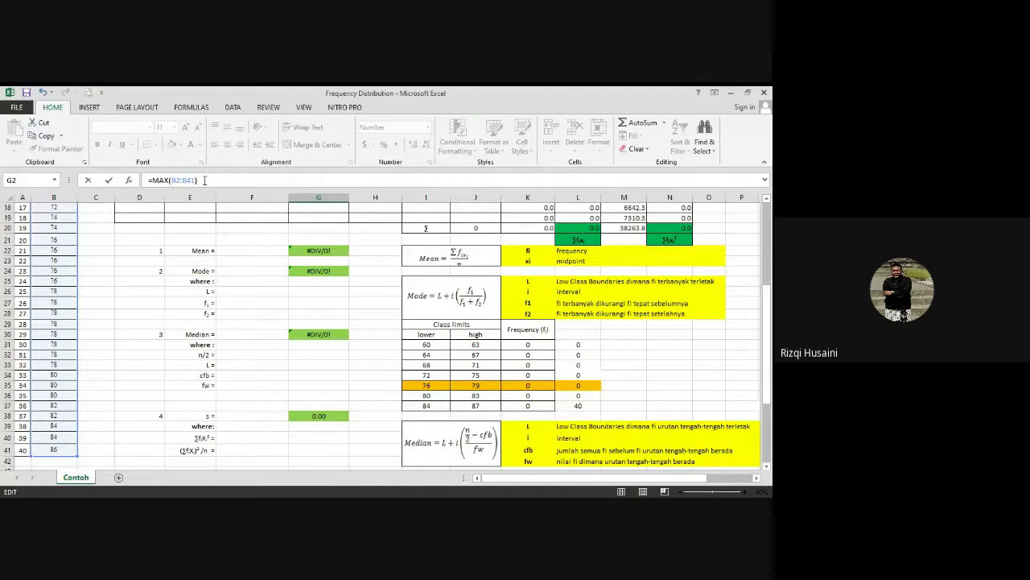
pyautogui.press('Return')
pyautogui.scroll(2, 402, 245)
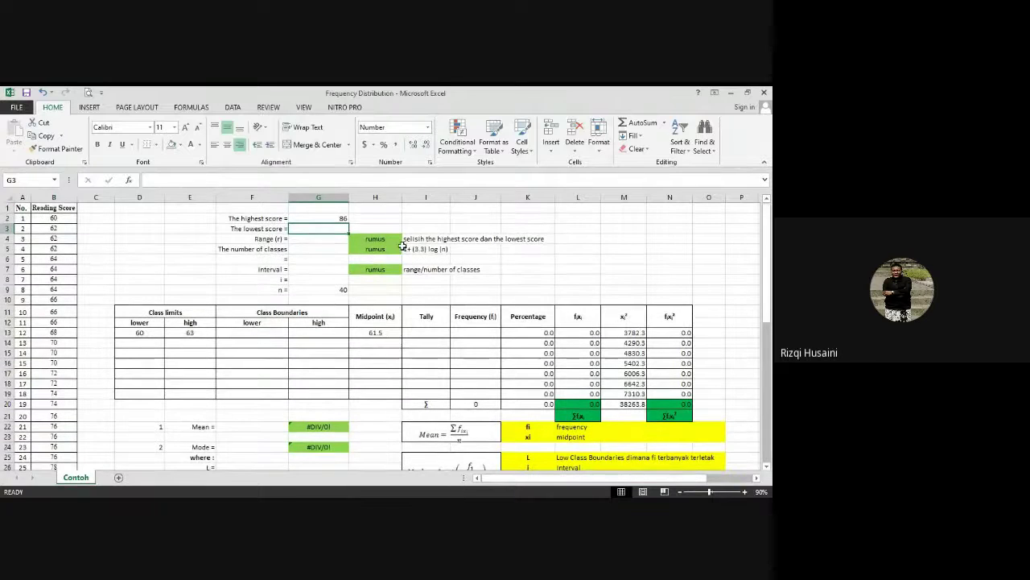
# - Calculate the lowest score in G3 with =MIN(B2:B41) over the same reading score list
pyautogui.scroll(-8, 402, 245)
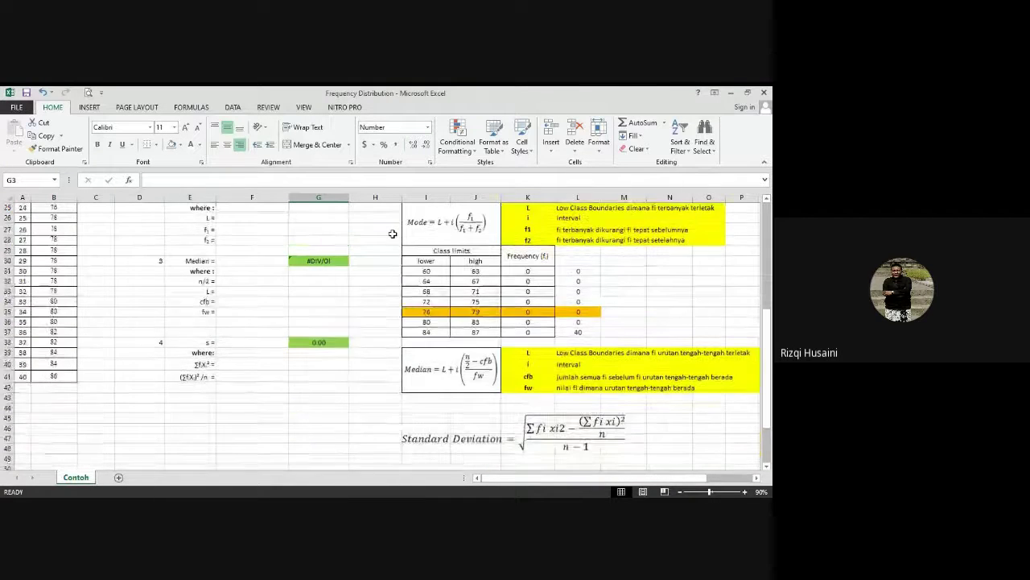
pyautogui.scroll(-3, 392, 233)
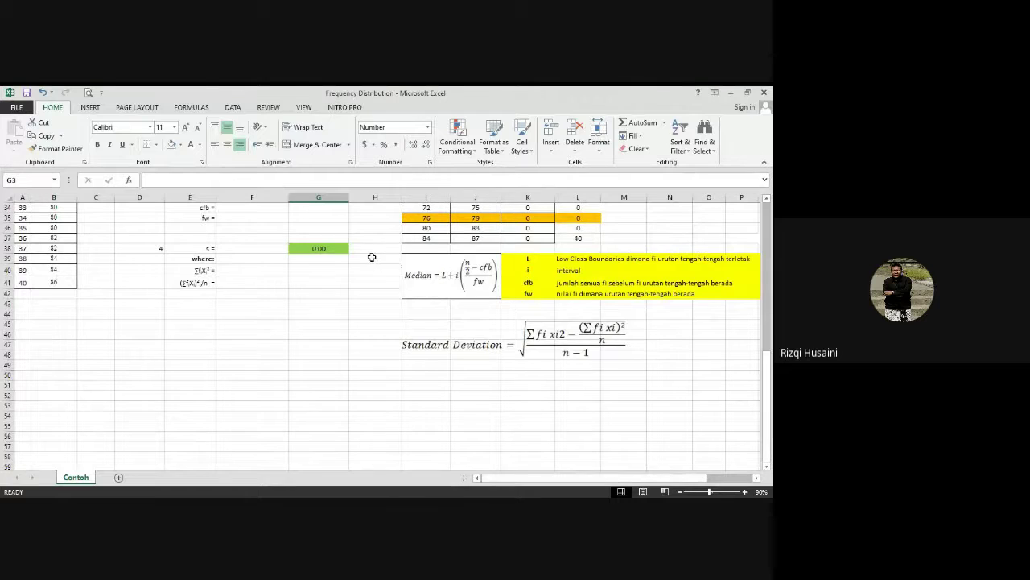
pyautogui.scroll(11, 372, 257)
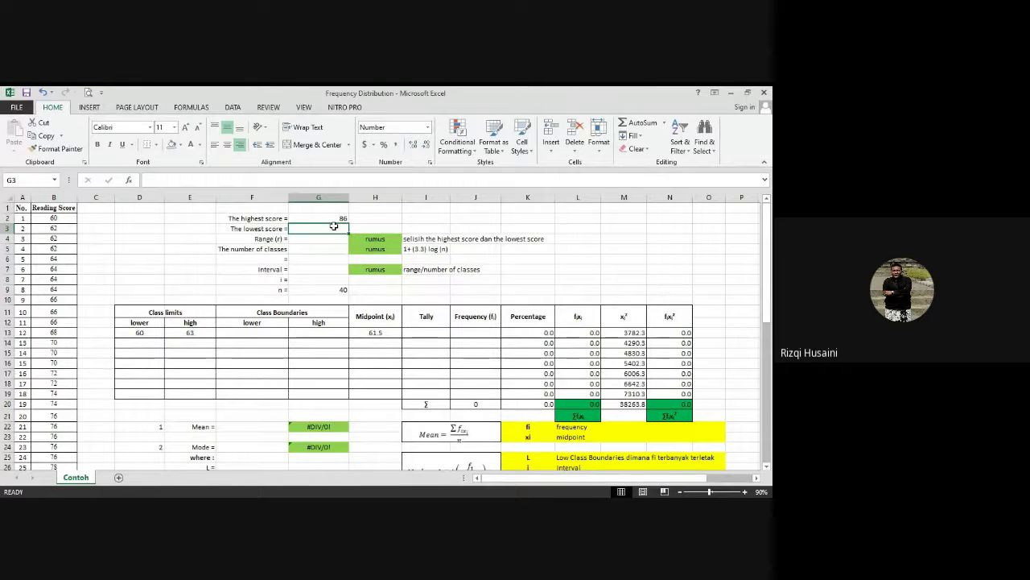
pyautogui.write('=')
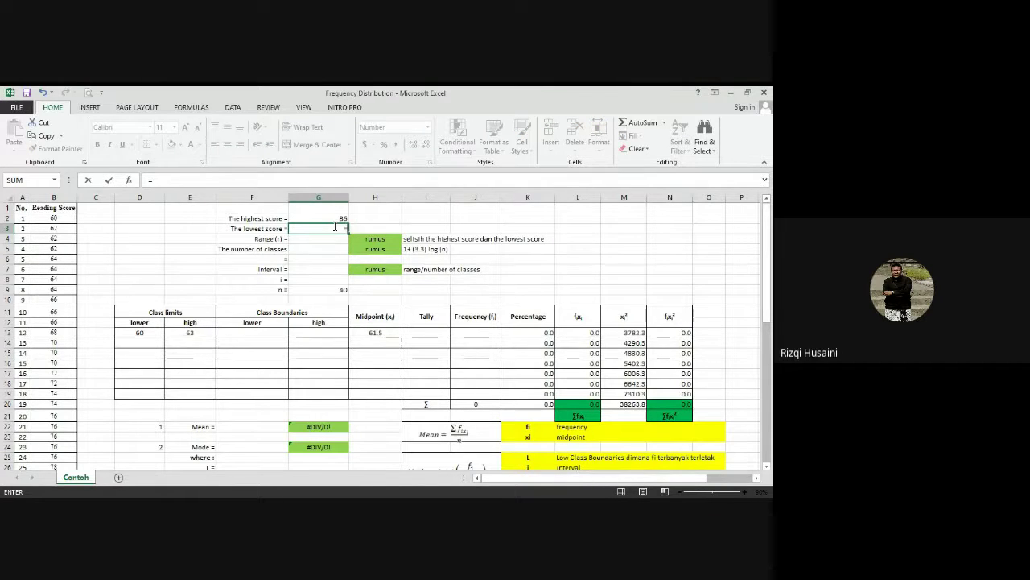
pyautogui.write('min')
pyautogui.press('Tab')
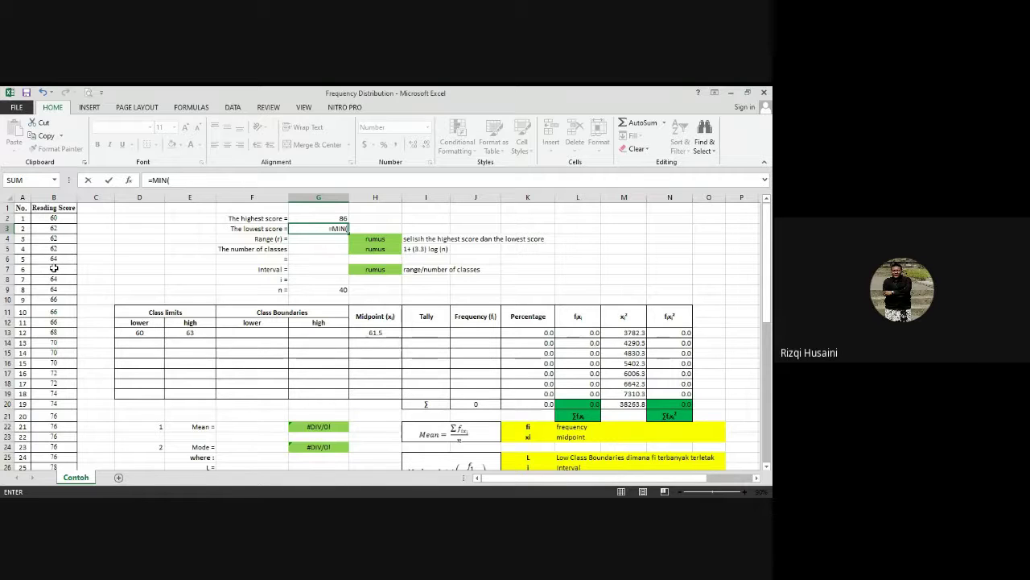
pyautogui.click(68, 221)
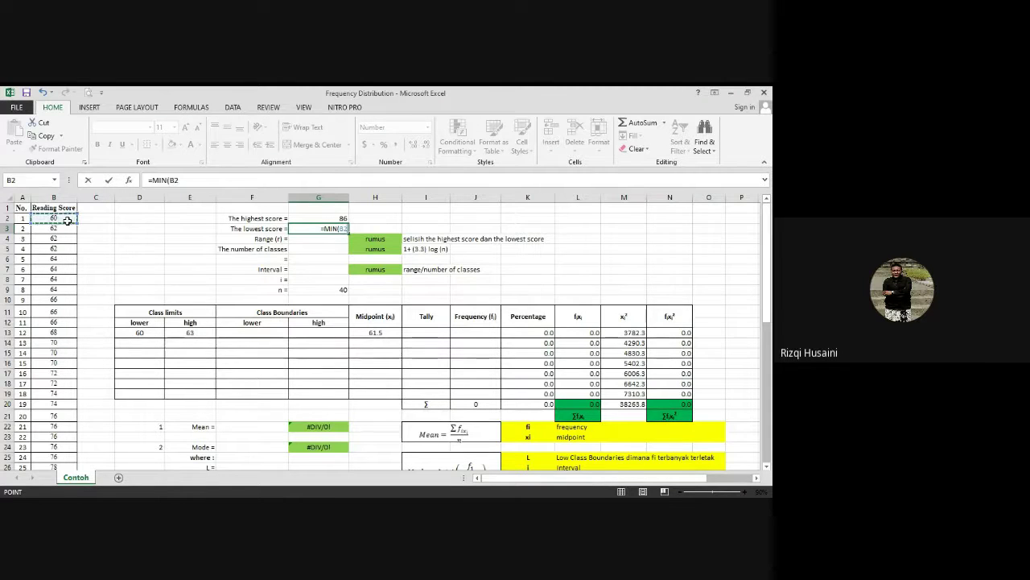
pyautogui.moveTo(68, 220); pyautogui.dragTo(62, 447)
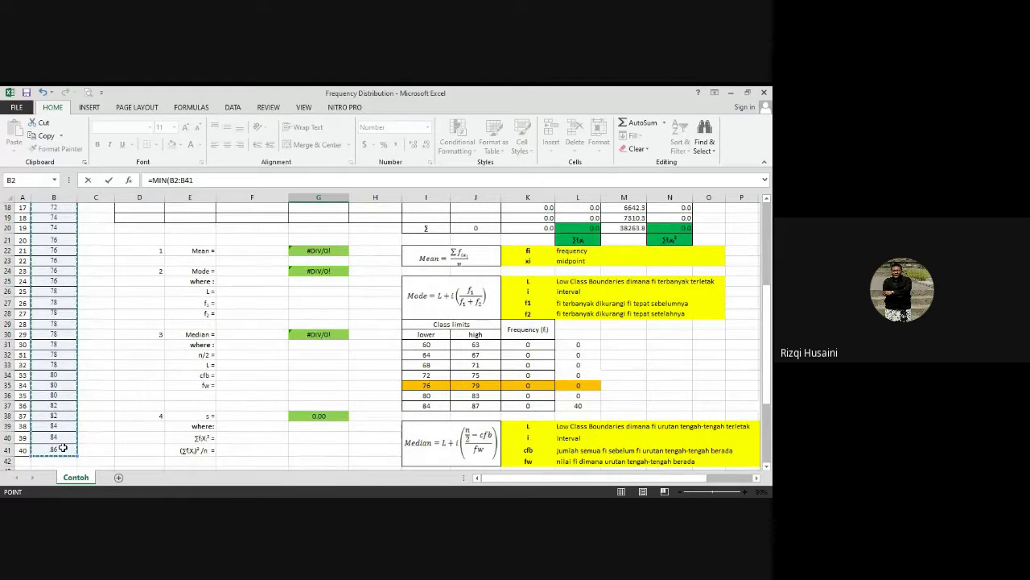
pyautogui.press('Return')
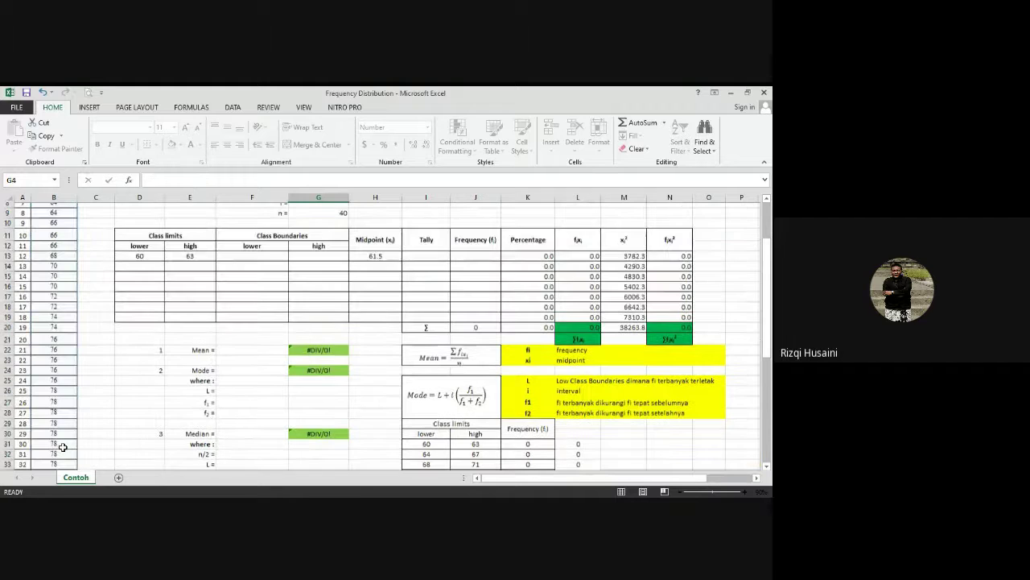
pyautogui.scroll(1, 63, 448)
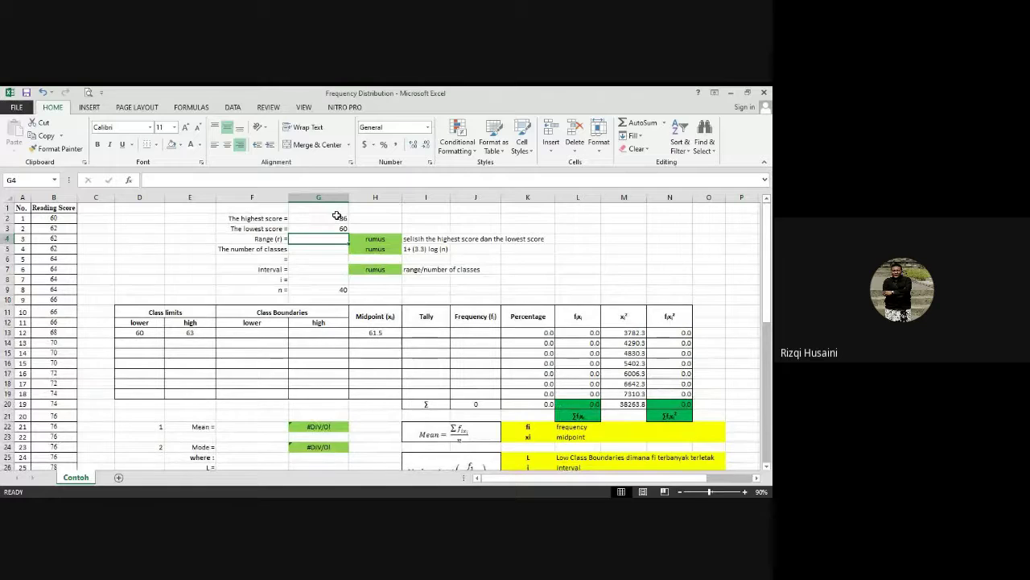
# - Calculate the range in G4 by subtracting the lowest score from the highest with =G2-G3
pyautogui.scroll(-4, 97, 281)
pyautogui.scroll(4, 161, 281)
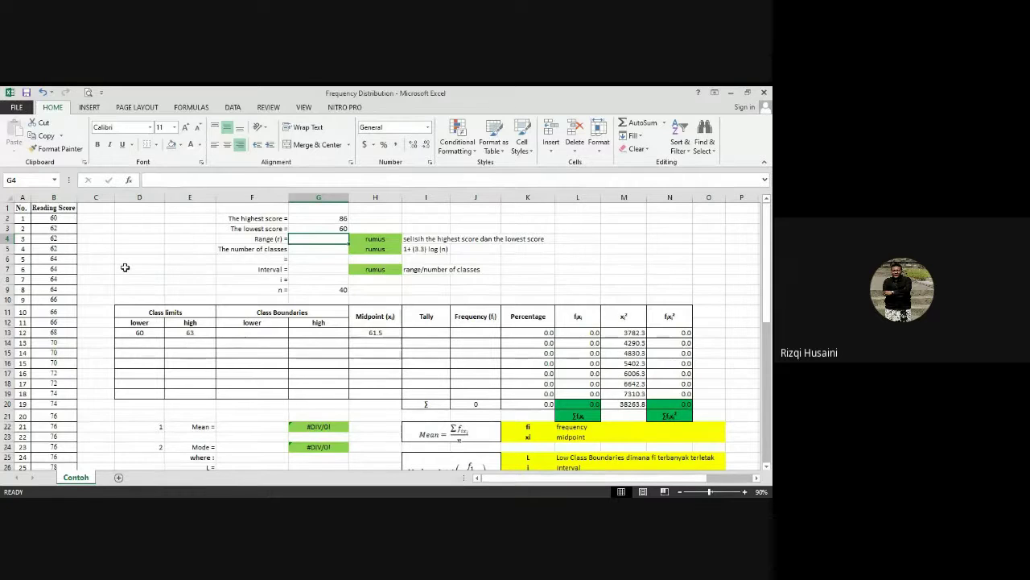
pyautogui.scroll(-8, 125, 268)
pyautogui.scroll(6, 127, 266)
pyautogui.scroll(2, 126, 266)
pyautogui.write('=')
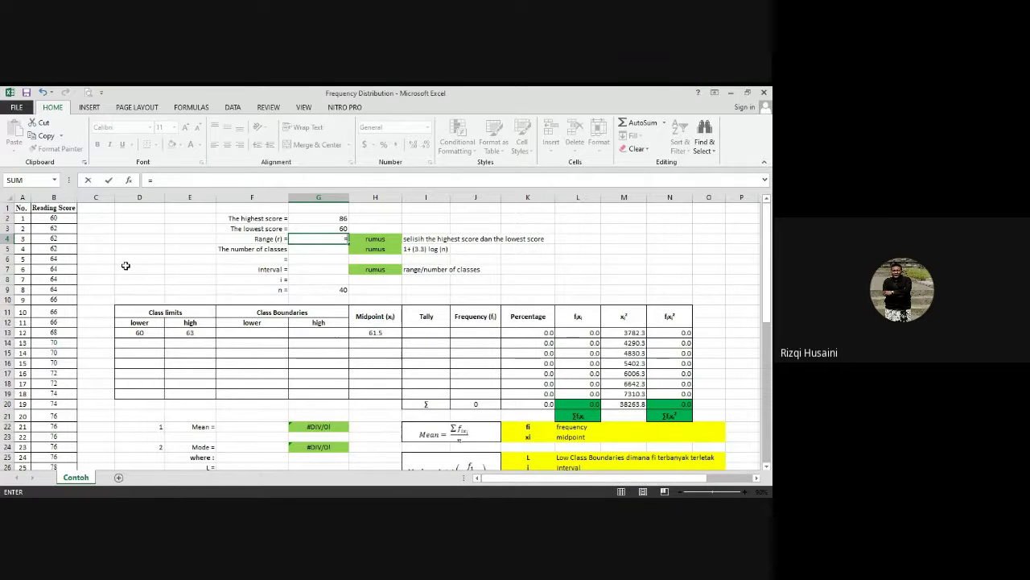
pyautogui.click(330, 217)
pyautogui.write('-')
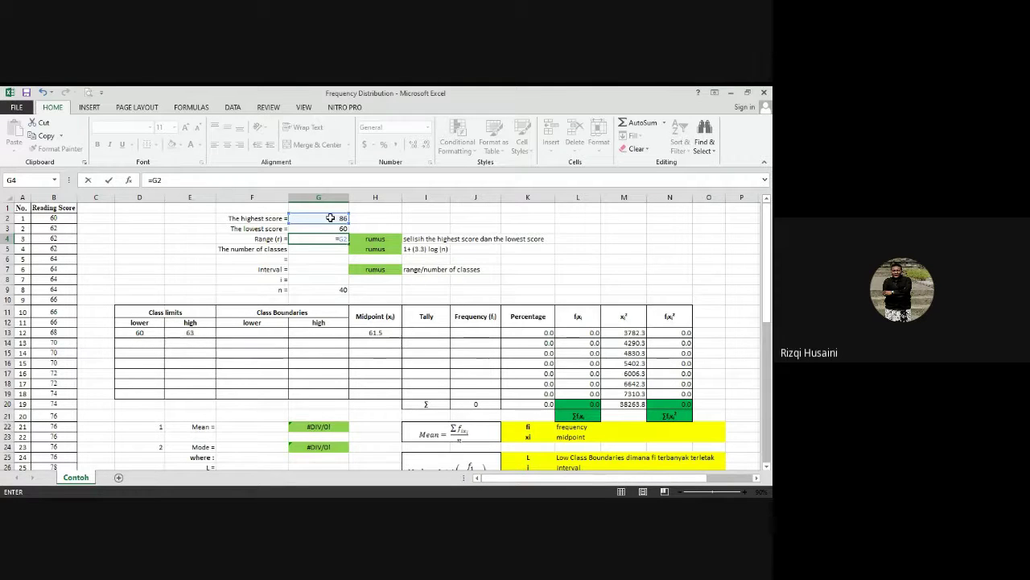
pyautogui.click(331, 229)
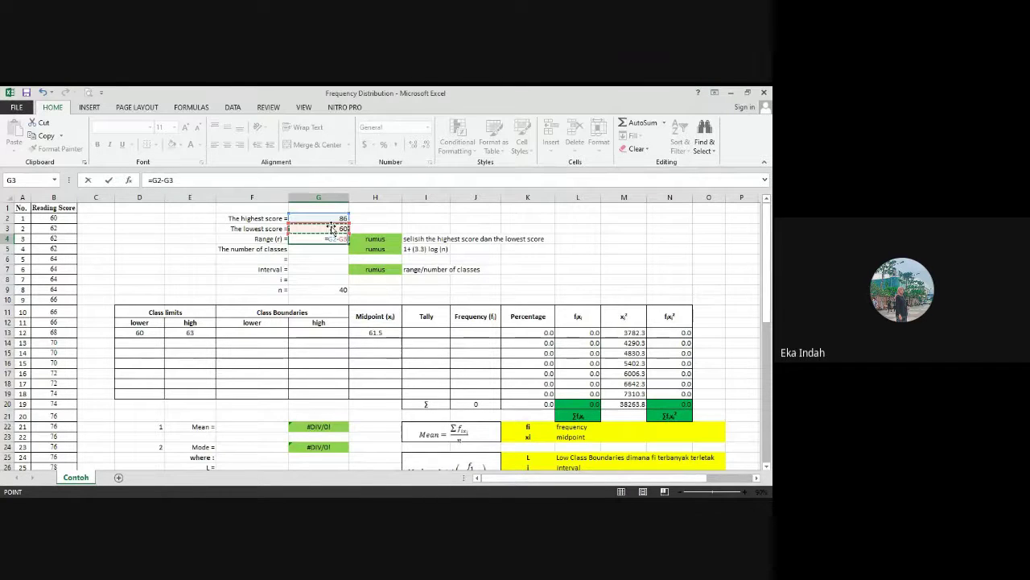
pyautogui.press('Return')
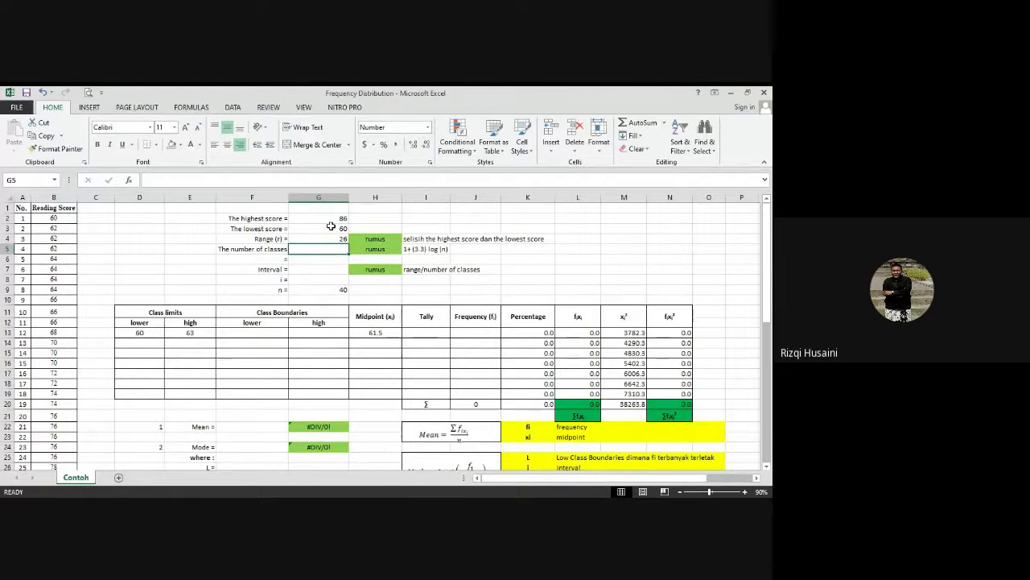
# - Calculate the number of classes in G5 from n with the formula =1+(3.3*(LOG(G9)))
pyautogui.write('=')
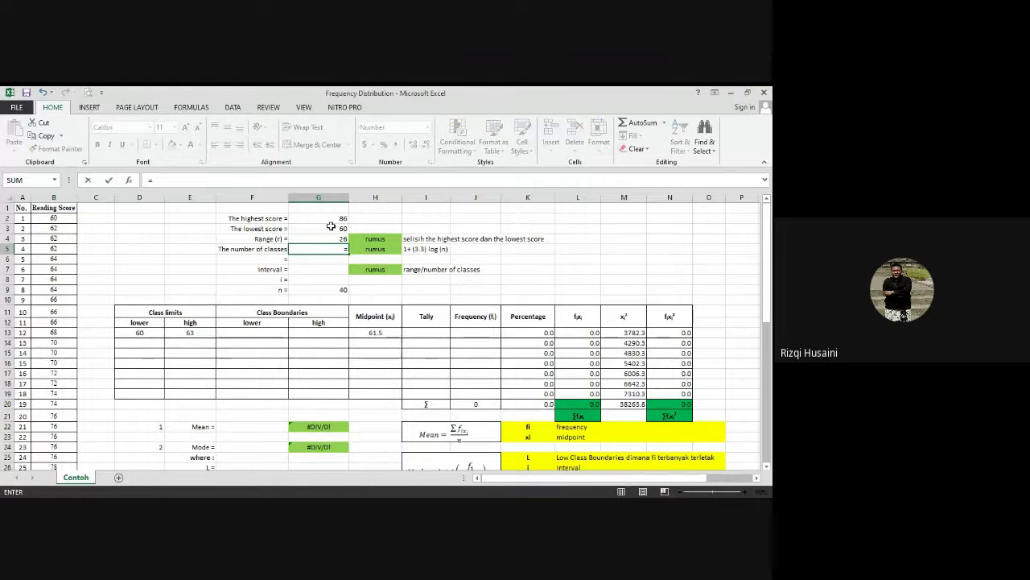
pyautogui.write('1+(3.3')
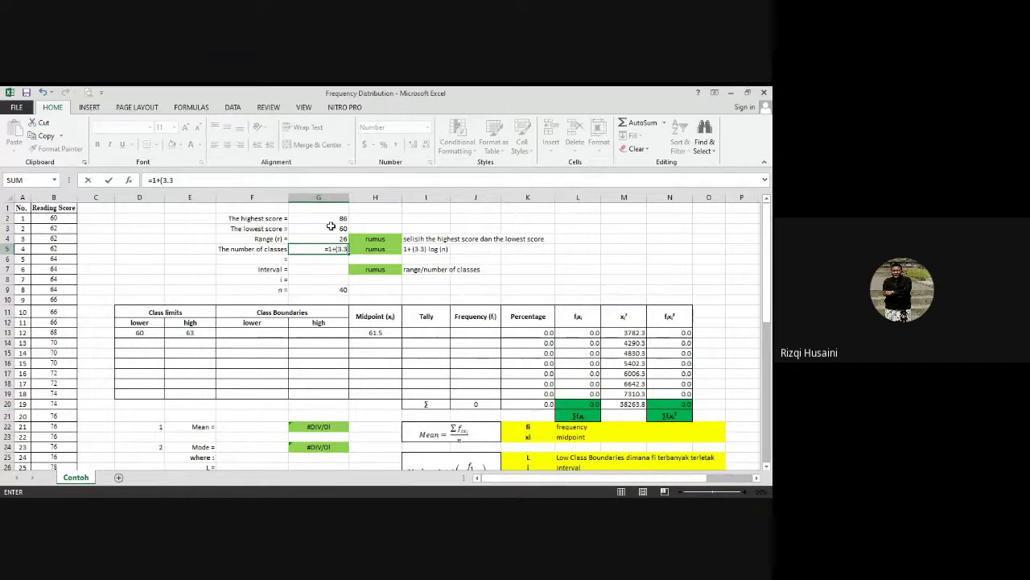
pyautogui.write('*(lo')
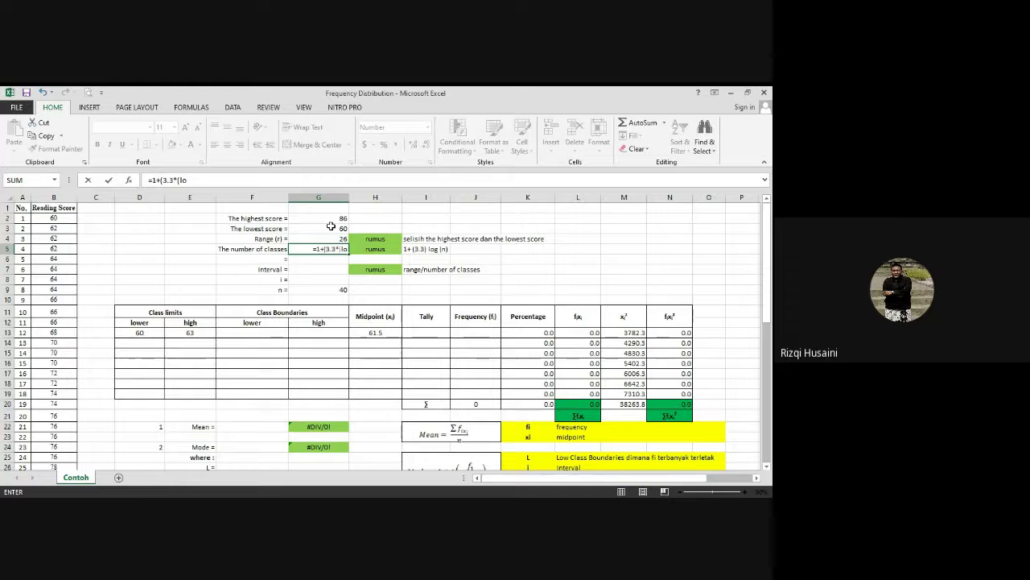
pyautogui.press('Tab')
pyautogui.click(332, 289)
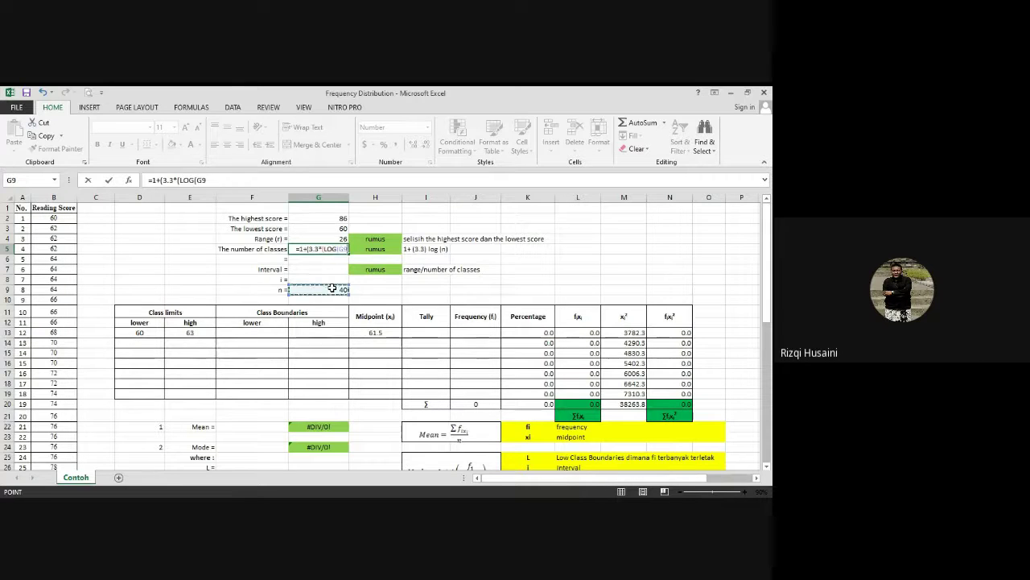
pyautogui.click(235, 181)
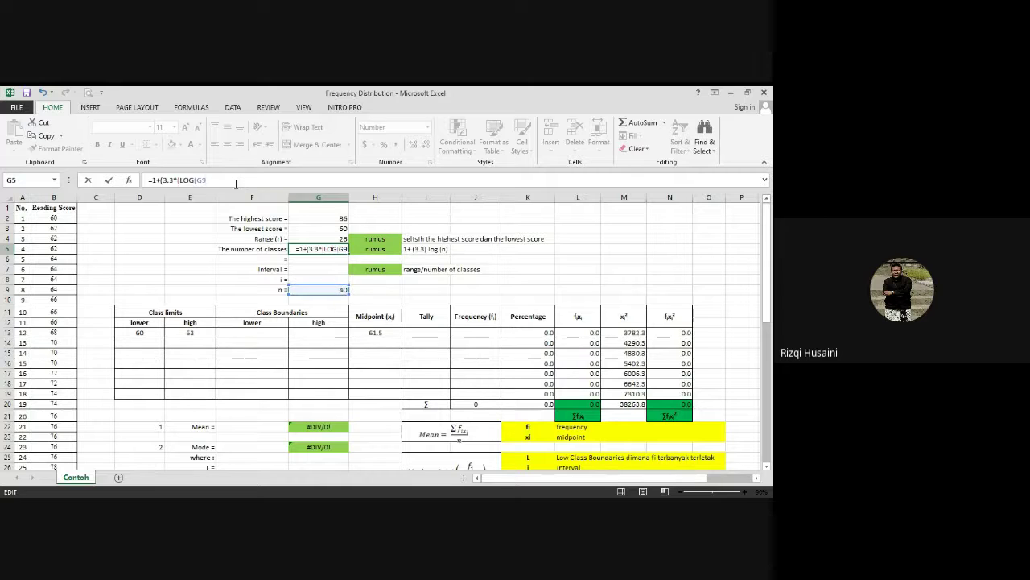
pyautogui.write(')))')
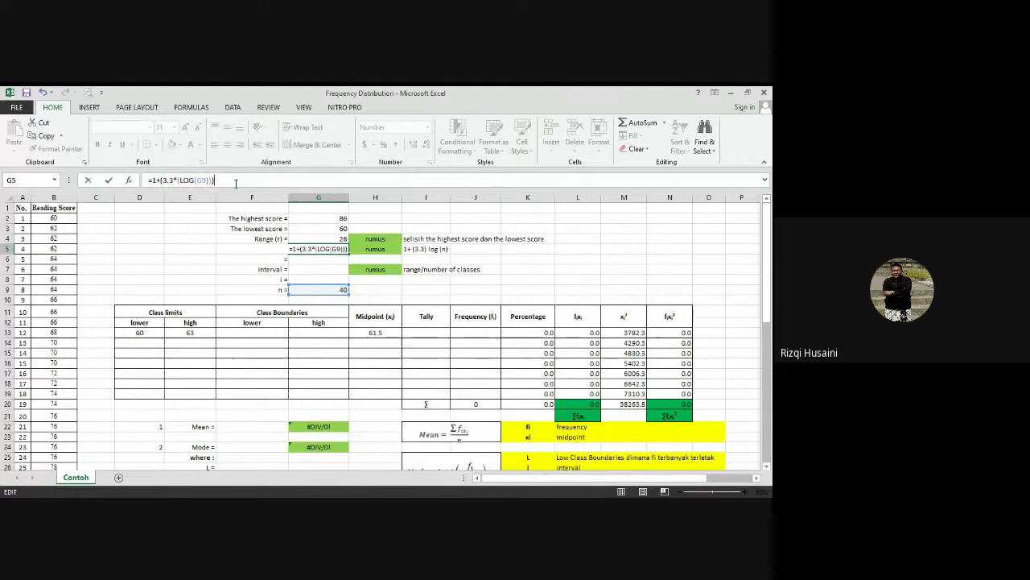
pyautogui.press('Return')
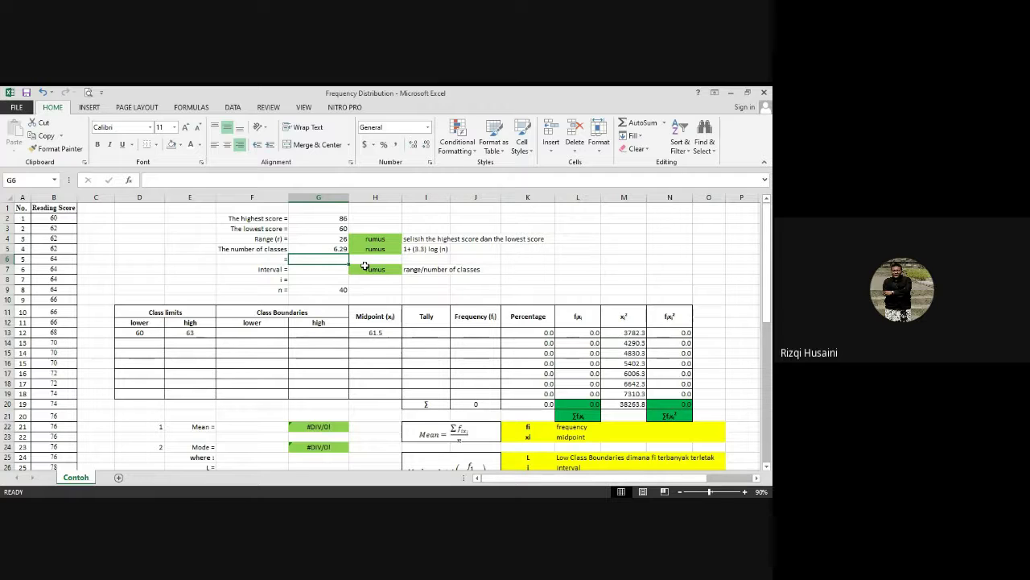
# - Enter 6 as the rounded number of classes in G6 and select the six class limit rows D13:E18
pyautogui.write('6')
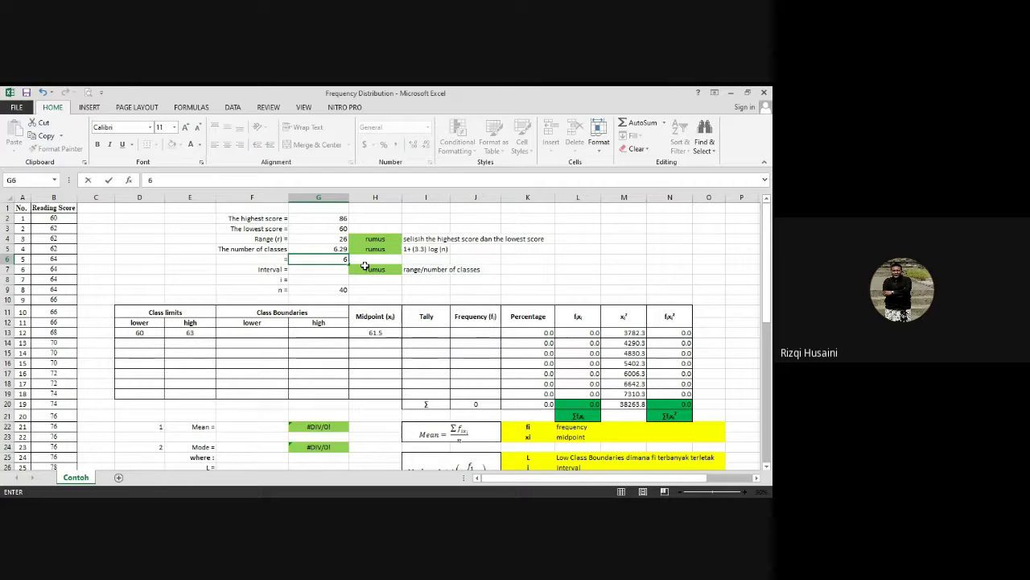
pyautogui.moveTo(127, 333); pyautogui.dragTo(190, 385)
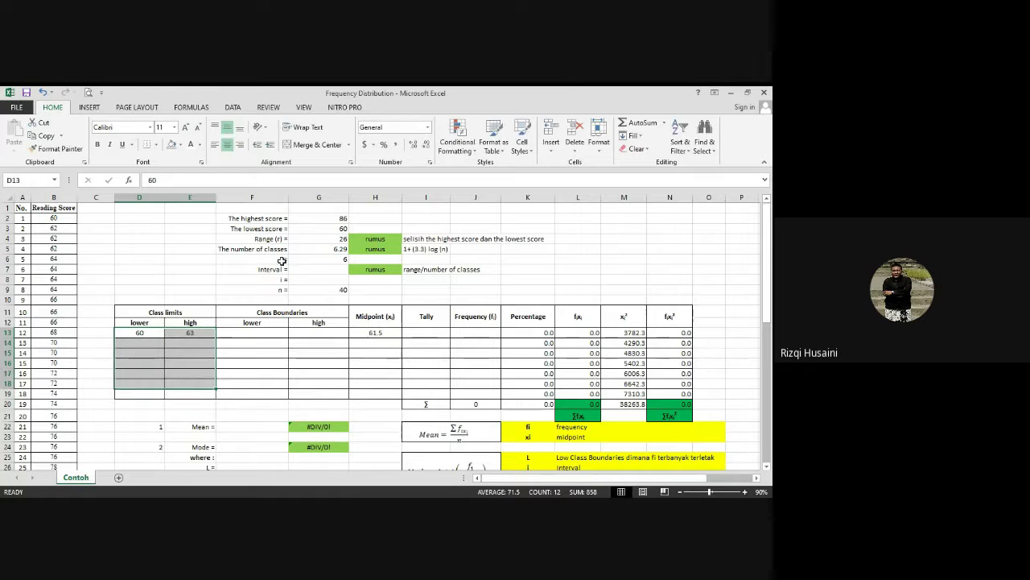
# - Review the full reading score list alongside the class table and the mean, mode, median and standard deviation sections
pyautogui.click(309, 273)
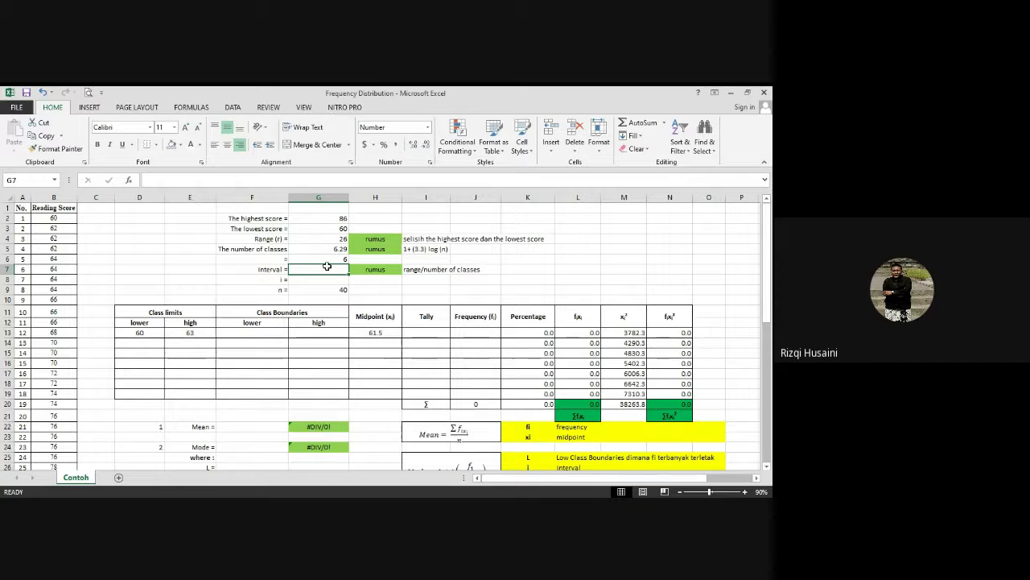
pyautogui.scroll(-4, 173, 301)
pyautogui.scroll(-5, 173, 301)
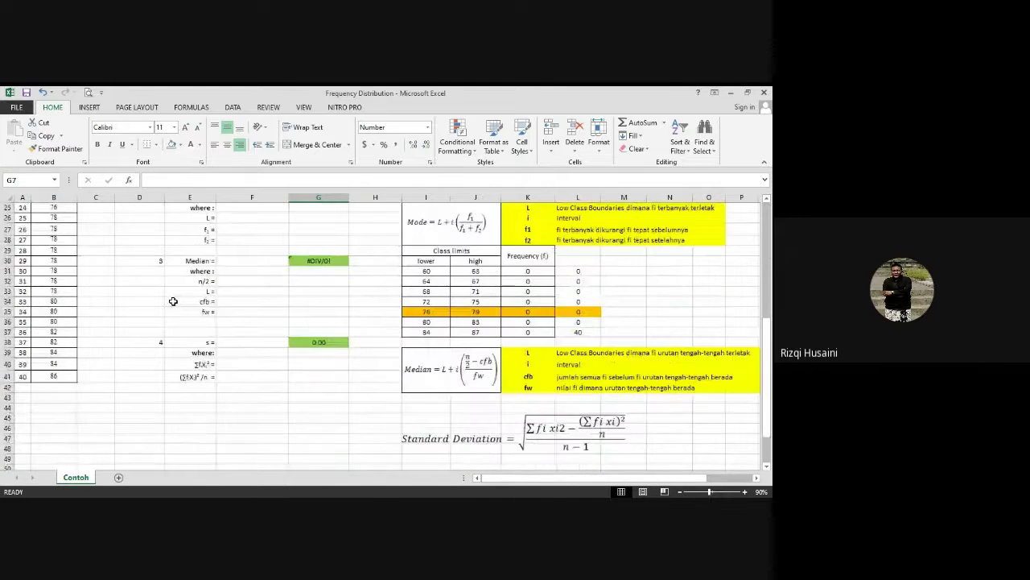
pyautogui.scroll(9, 172, 298)
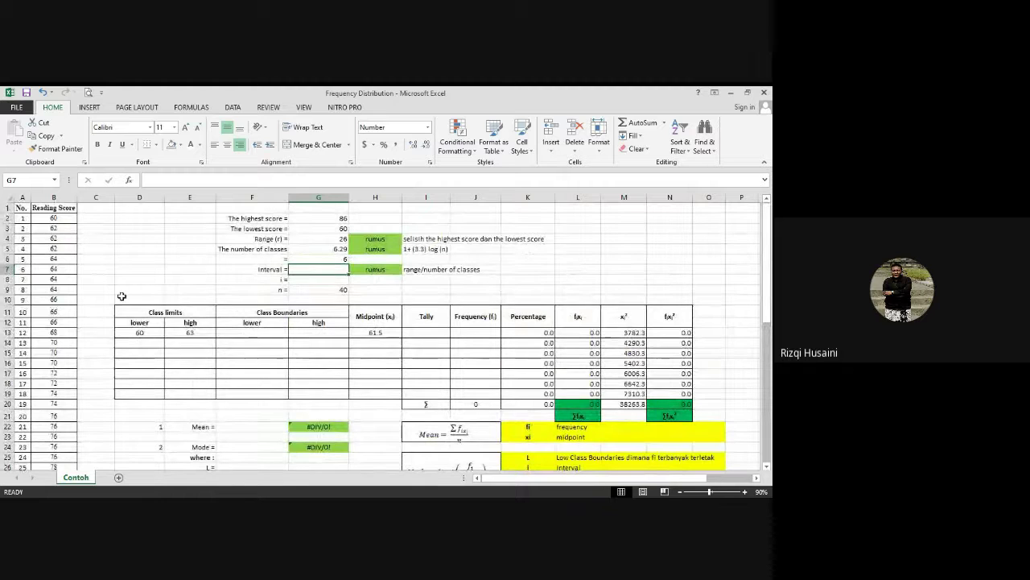
pyautogui.scroll(-10, 90, 286)
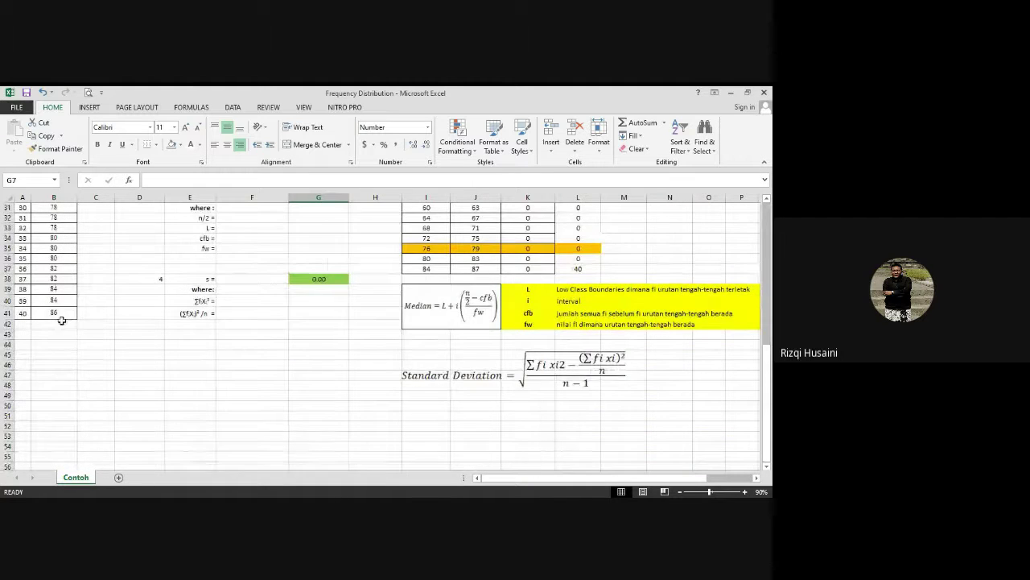
pyautogui.scroll(10, 62, 320)
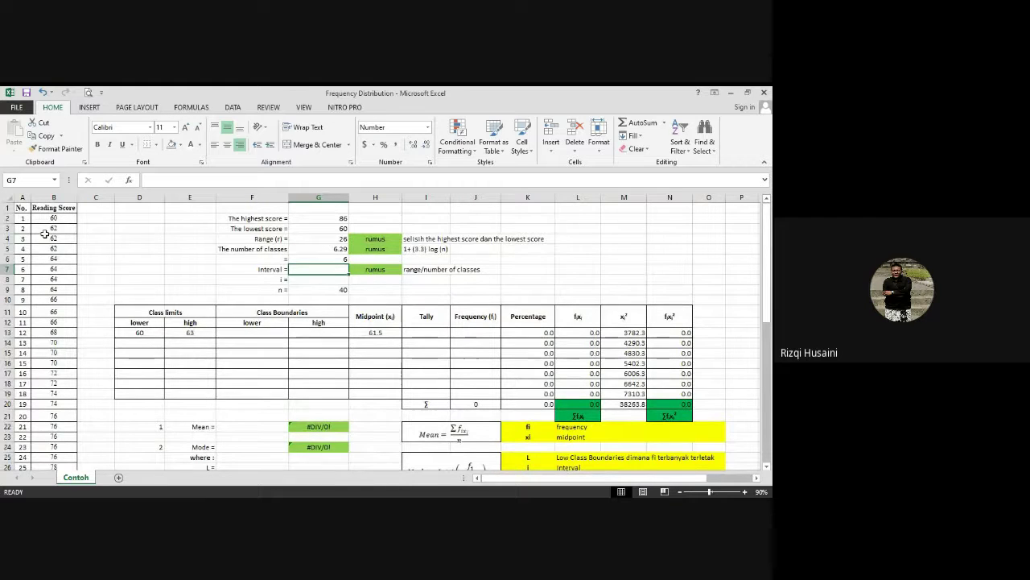
pyautogui.scroll(-8, 47, 237)
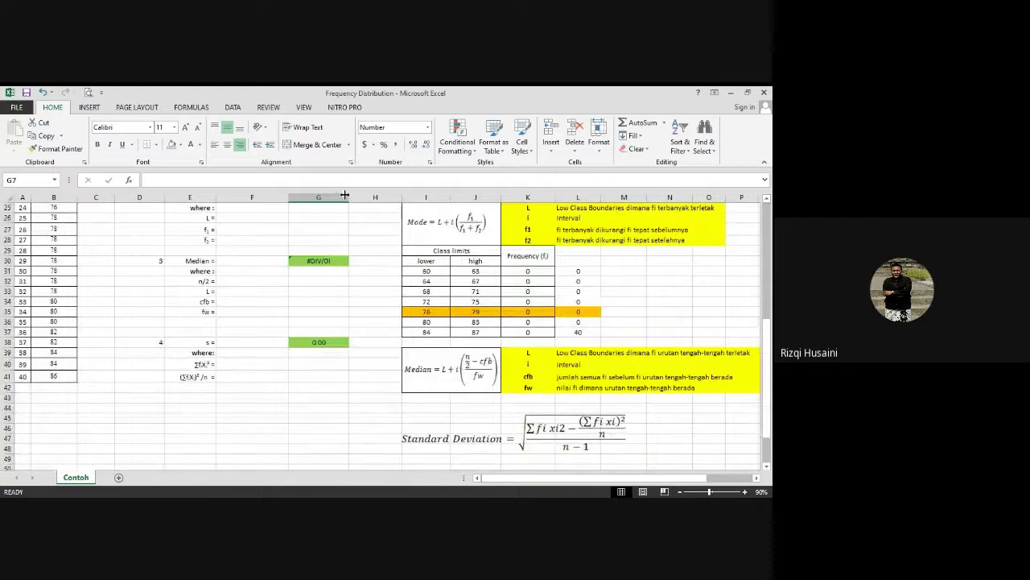
pyautogui.scroll(7, 203, 298)
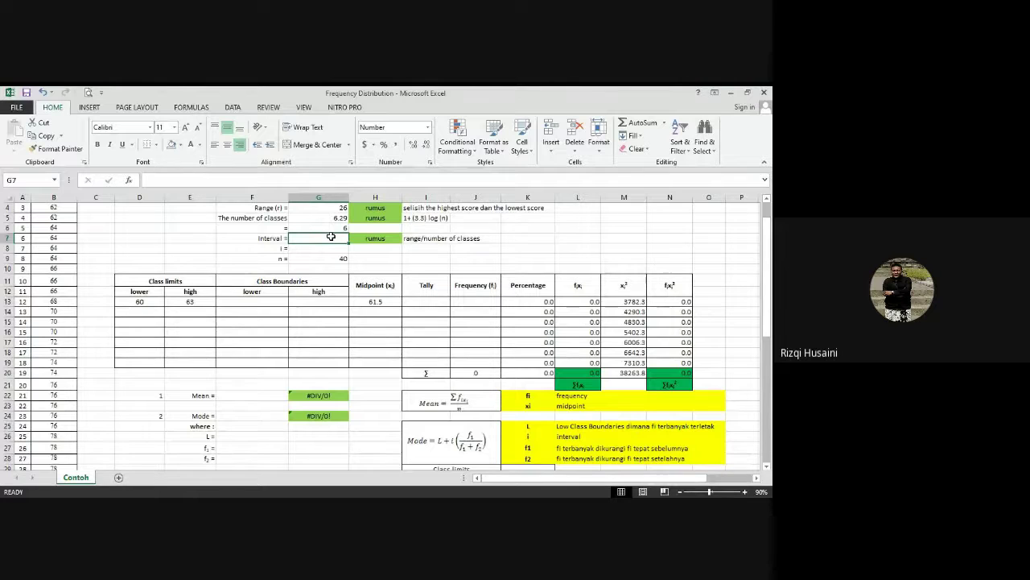
pyautogui.scroll(2, 180, 230)
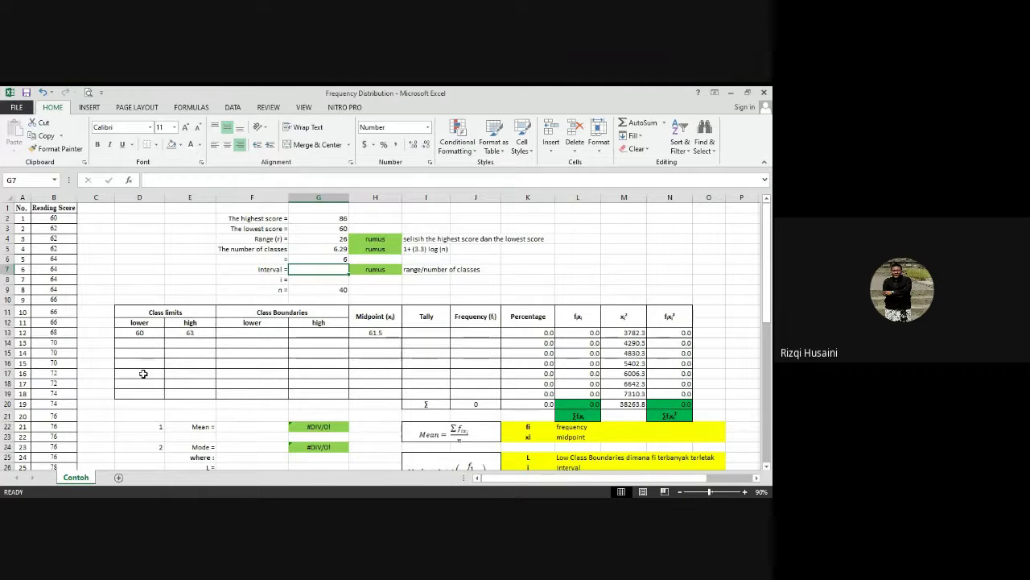
pyautogui.scroll(-5, 113, 355)
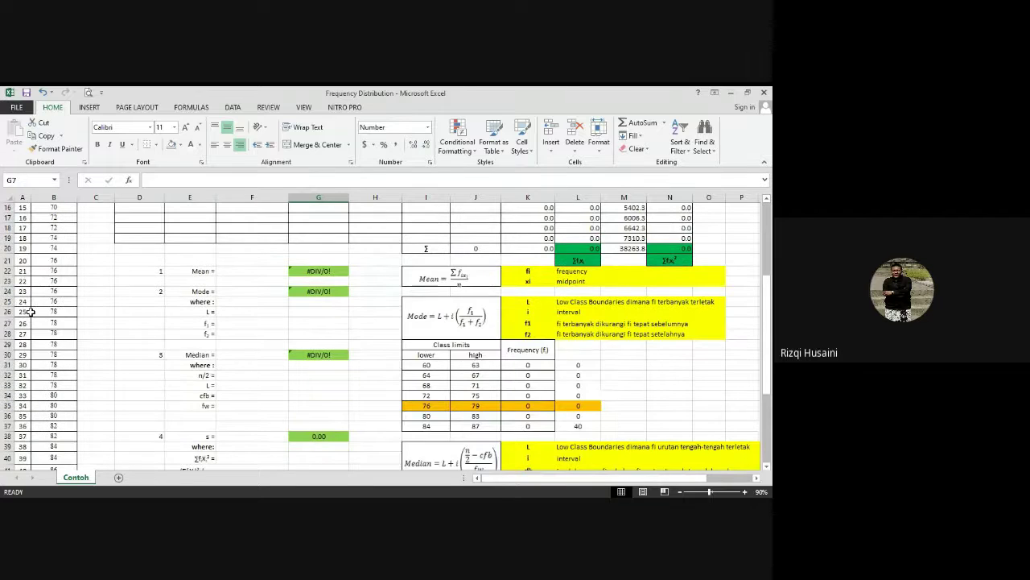
pyautogui.scroll(-4, 29, 311)
pyautogui.scroll(4, 509, 298)
pyautogui.scroll(3, 509, 297)
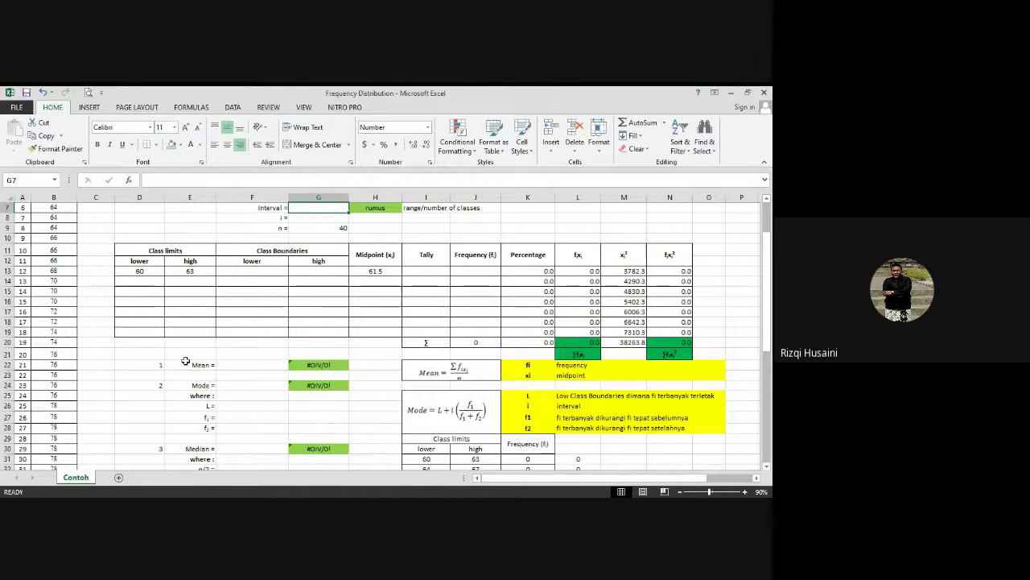
pyautogui.scroll(2, 186, 359)
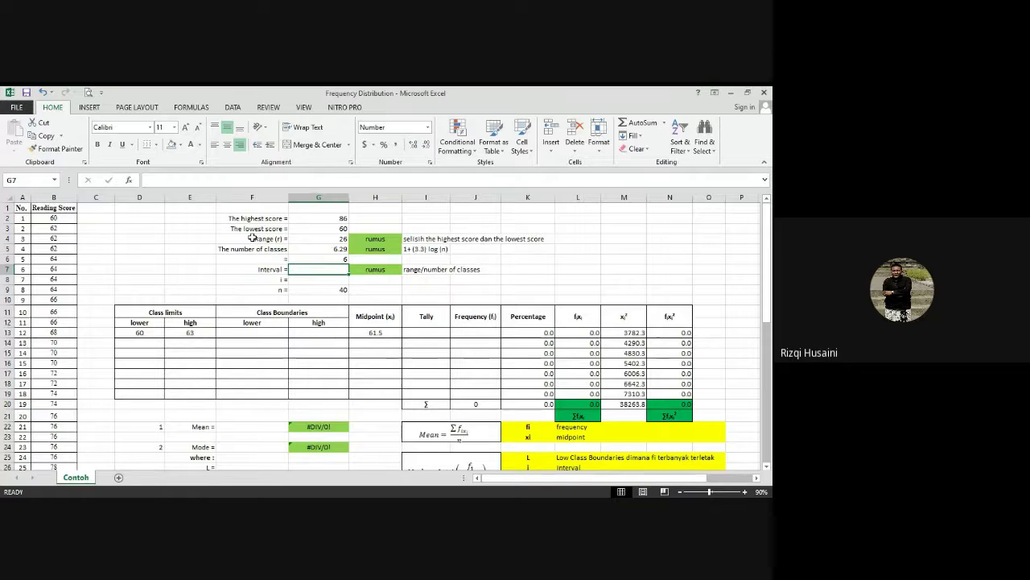
# - Re-enter 6 in G6 as the rounded number of classes and check it against the calculated value in G5
pyautogui.click(305, 258)
pyautogui.click(308, 270)
pyautogui.click(343, 256)
pyautogui.write('6')
pyautogui.hotkey('ctrl', 'Return')
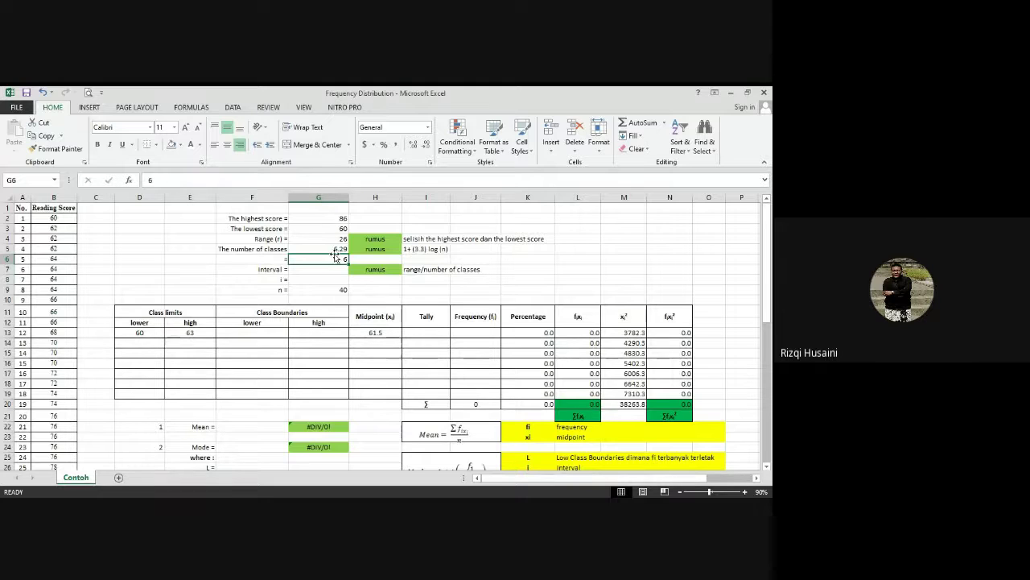
pyautogui.click(334, 247)
pyautogui.click(326, 258)
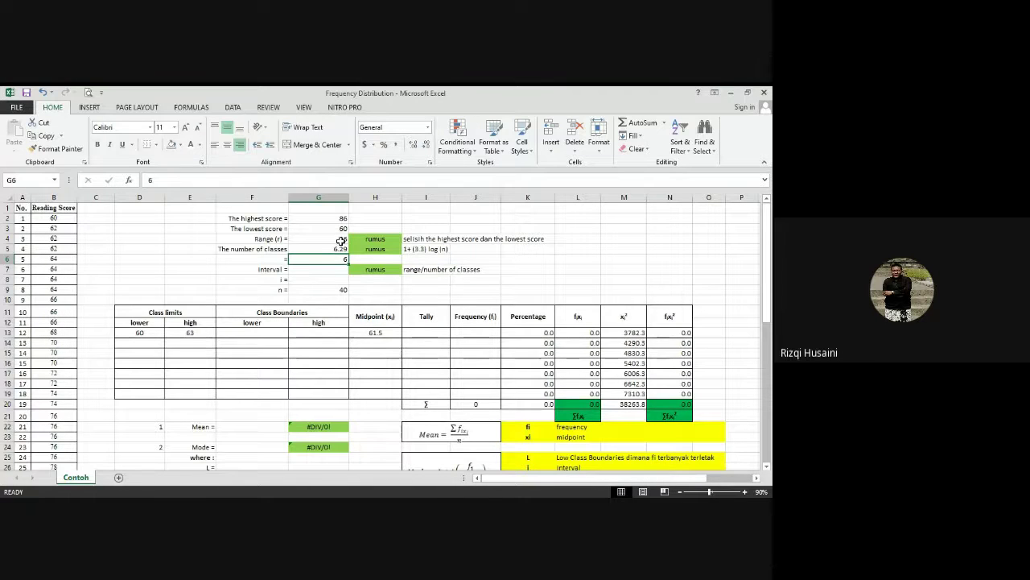
# - Calculate the interval in G7 by dividing range by number of classes as 26/6, and enter 4 as the rounded interval i in G8
pyautogui.click(342, 239)
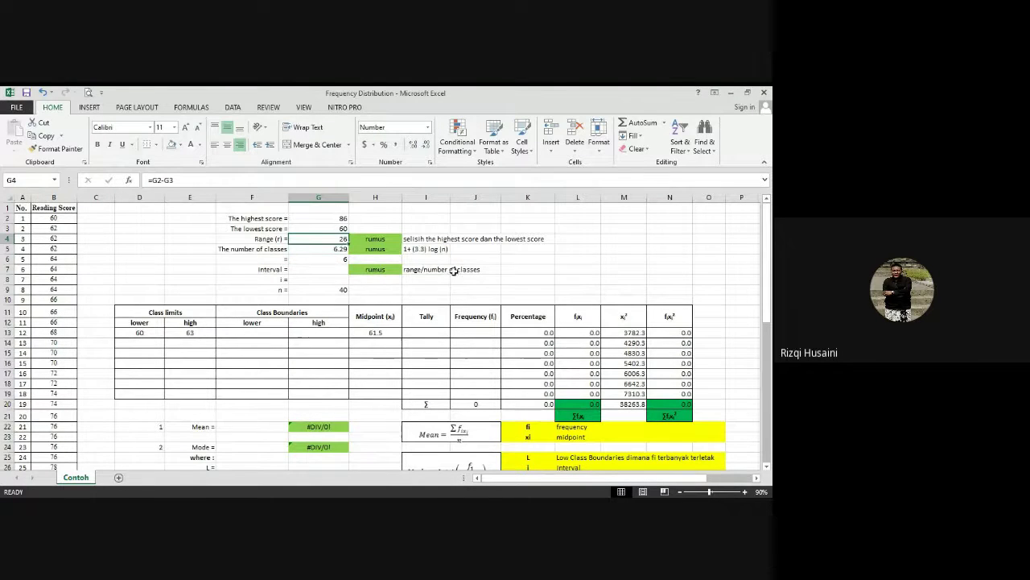
pyautogui.click(328, 268)
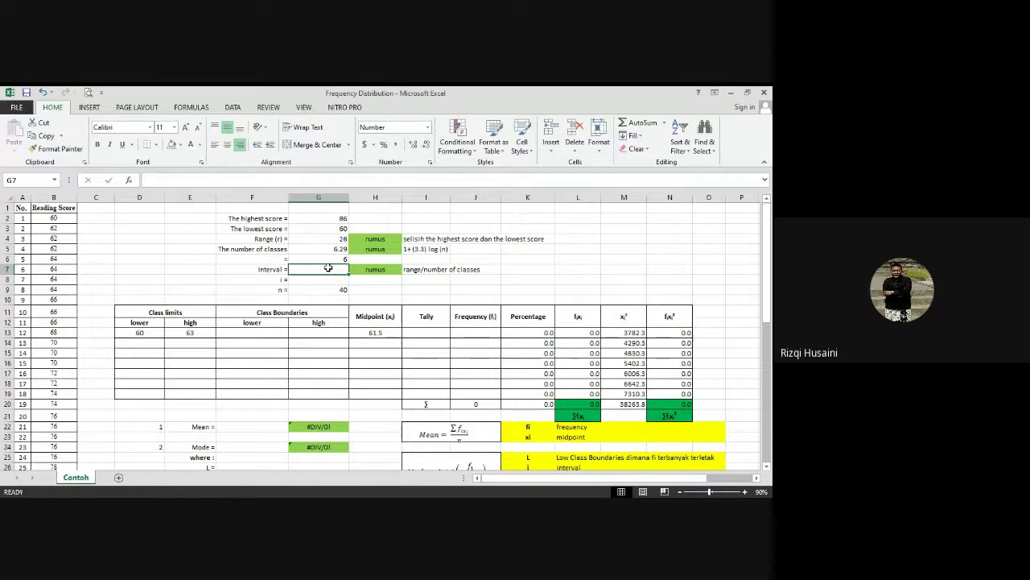
pyautogui.write('26')
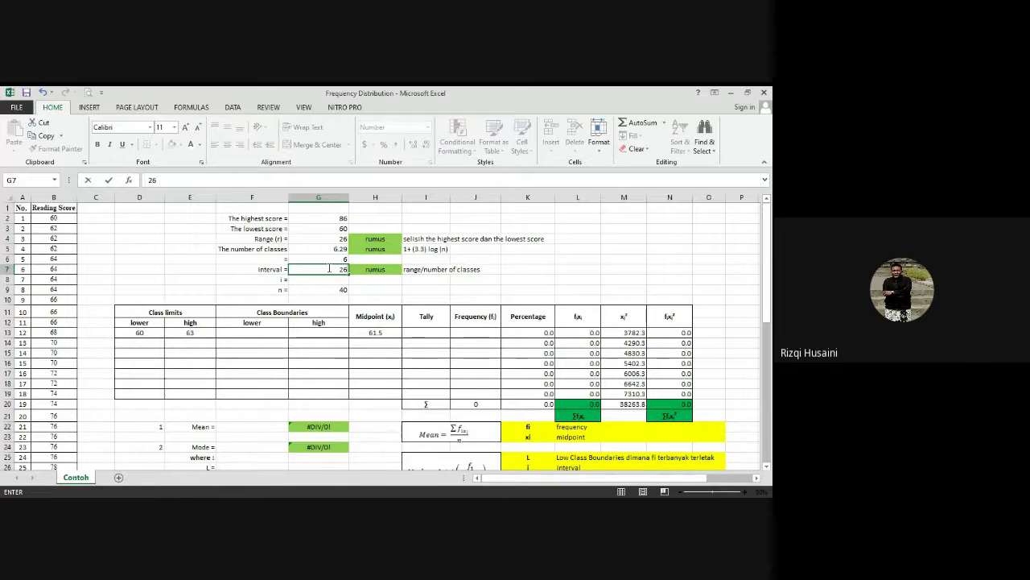
pyautogui.write('/6')
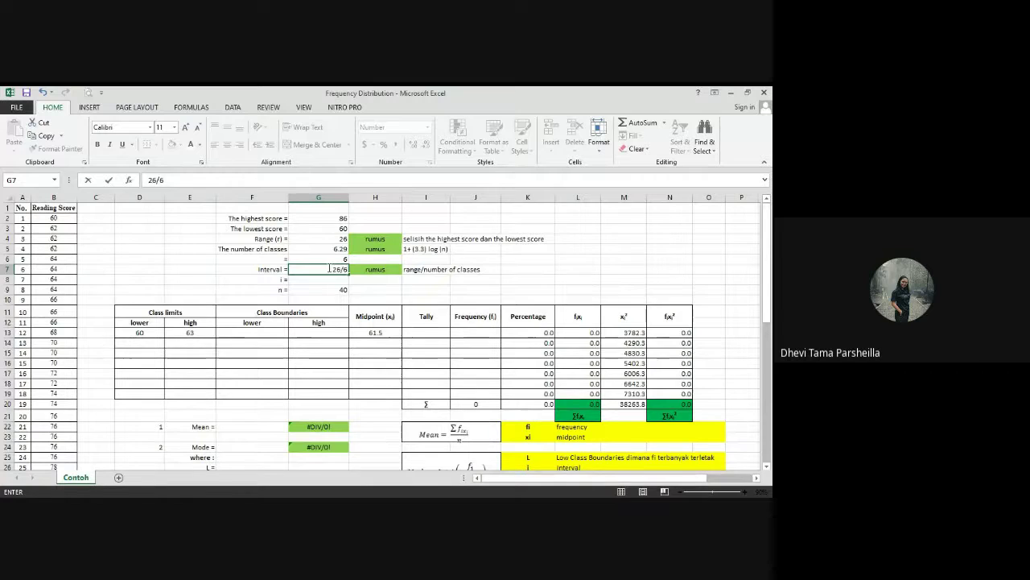
pyautogui.press('Return')
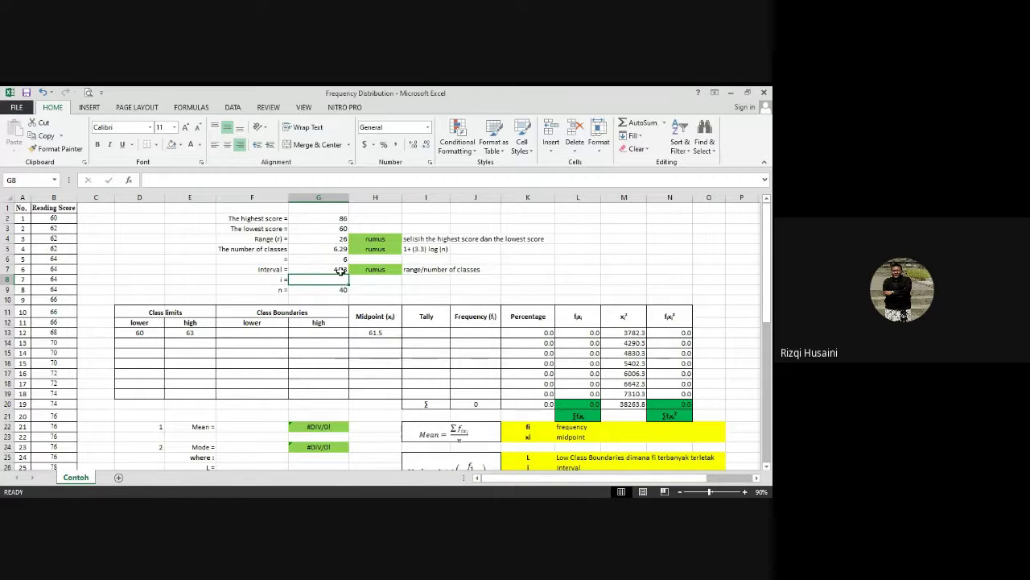
pyautogui.write('4')
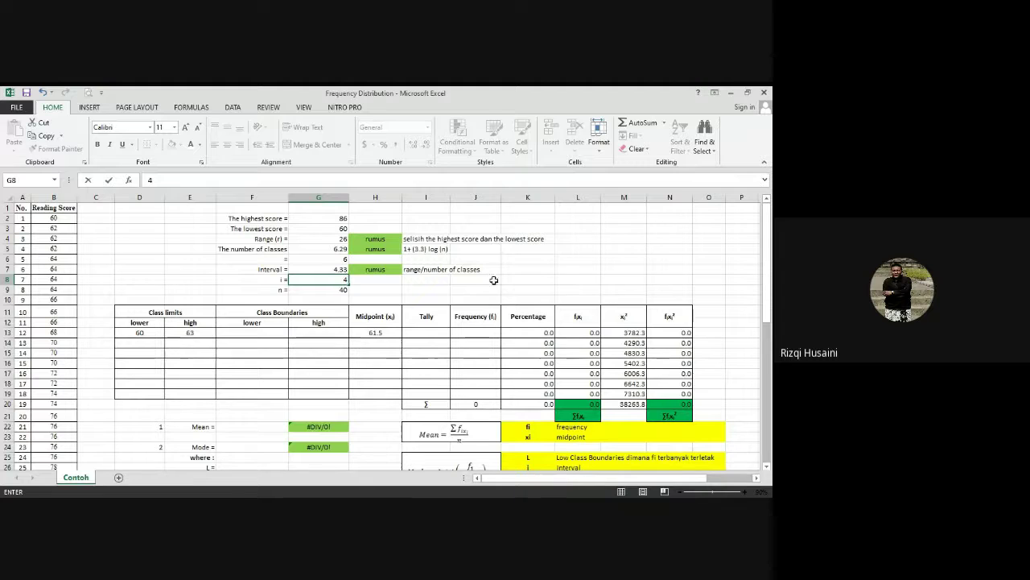
pyautogui.click(581, 209)
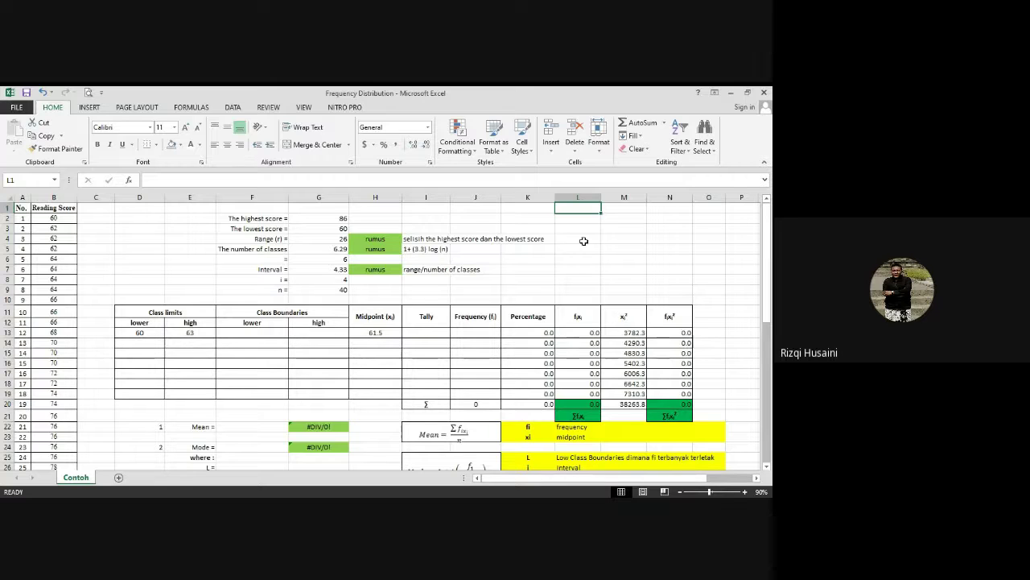
pyautogui.click(584, 240)
pyautogui.click(583, 211)
pyautogui.click(744, 492)
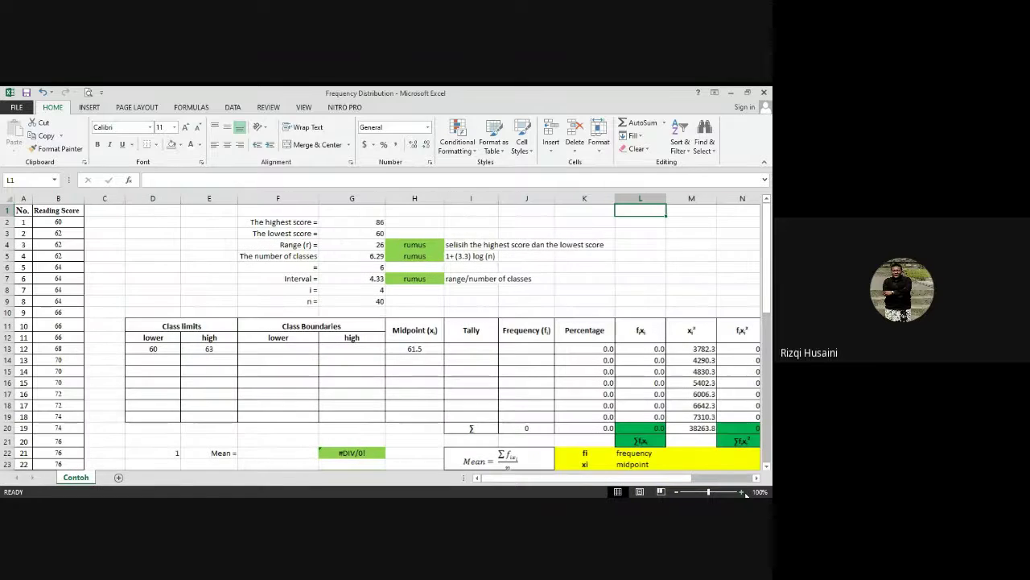
pyautogui.press('Down')
pyautogui.press('Down')
pyautogui.press('Down')
pyautogui.press('Down')
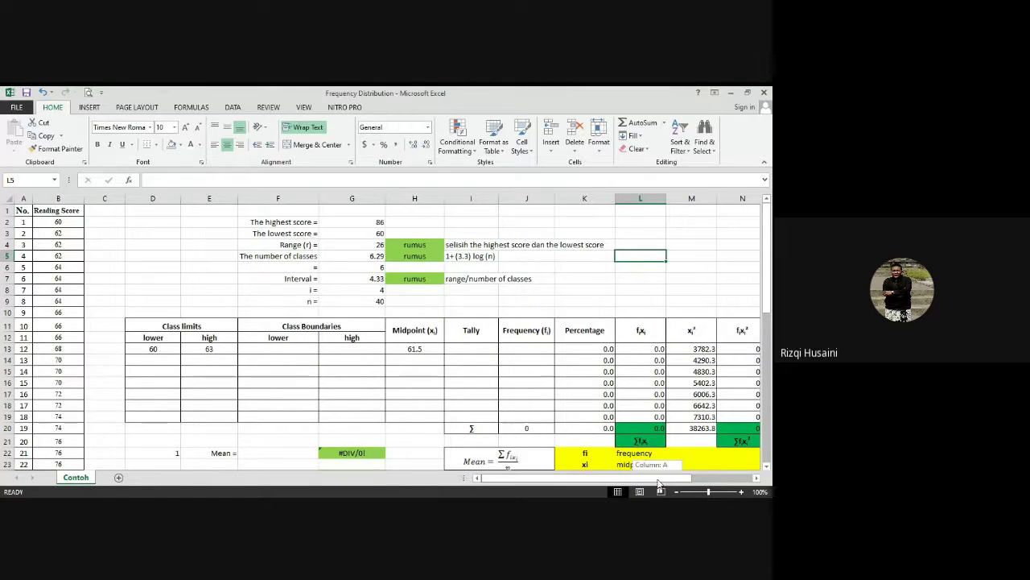
pyautogui.moveTo(658, 482); pyautogui.dragTo(685, 467)
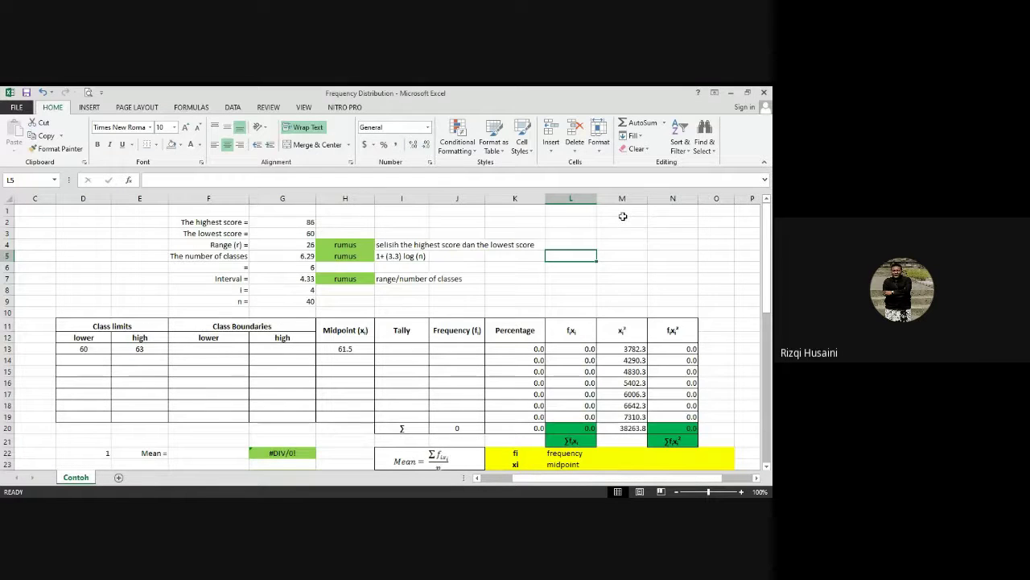
pyautogui.click(581, 223)
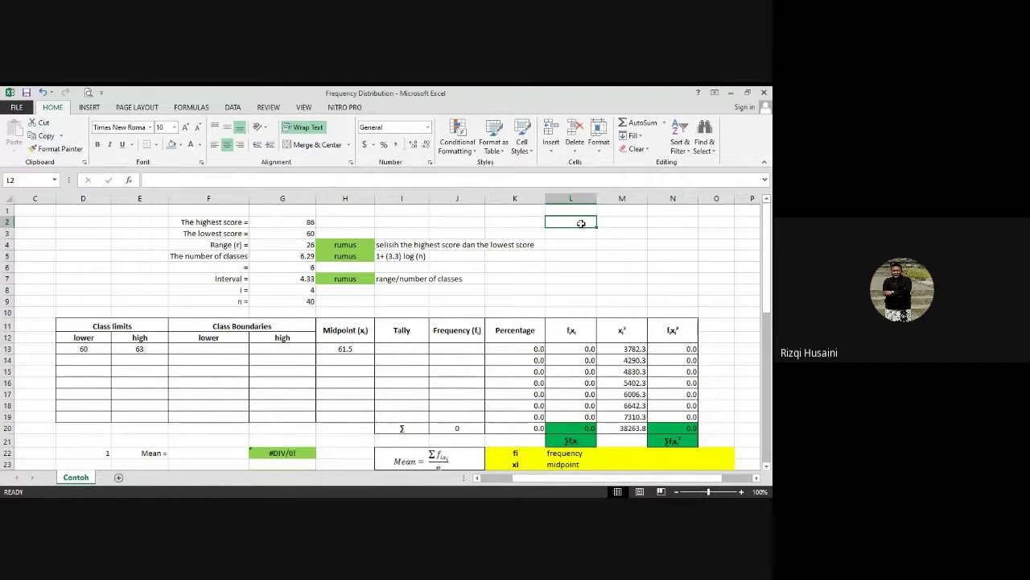
pyautogui.click(575, 244)
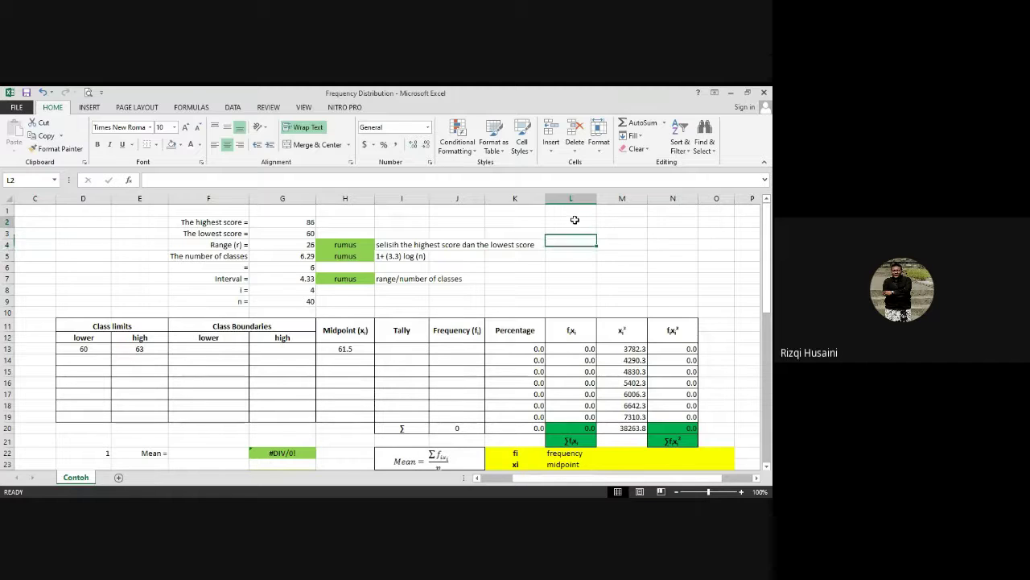
pyautogui.click(574, 219)
pyautogui.press('Return')
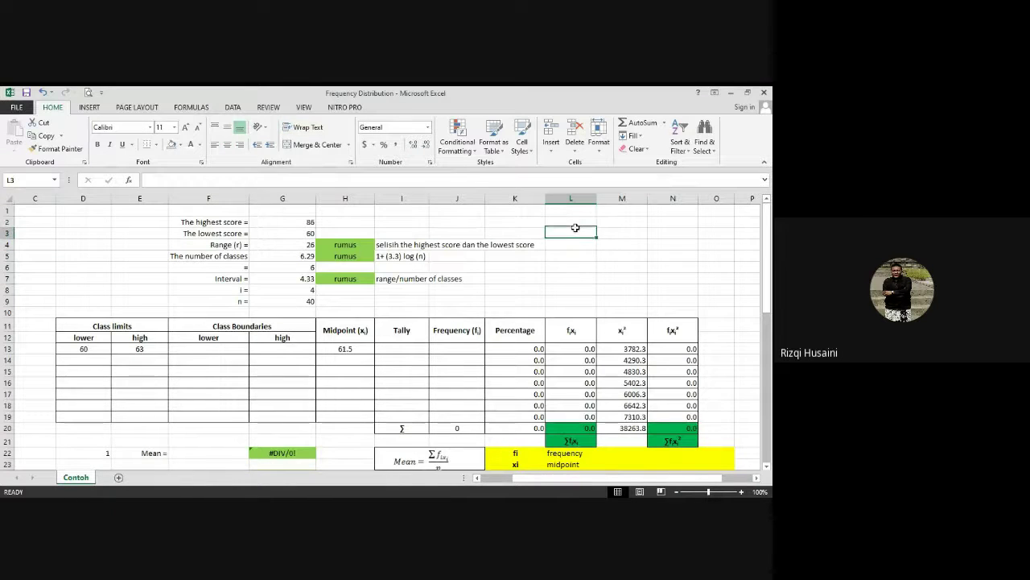
pyautogui.click(576, 211)
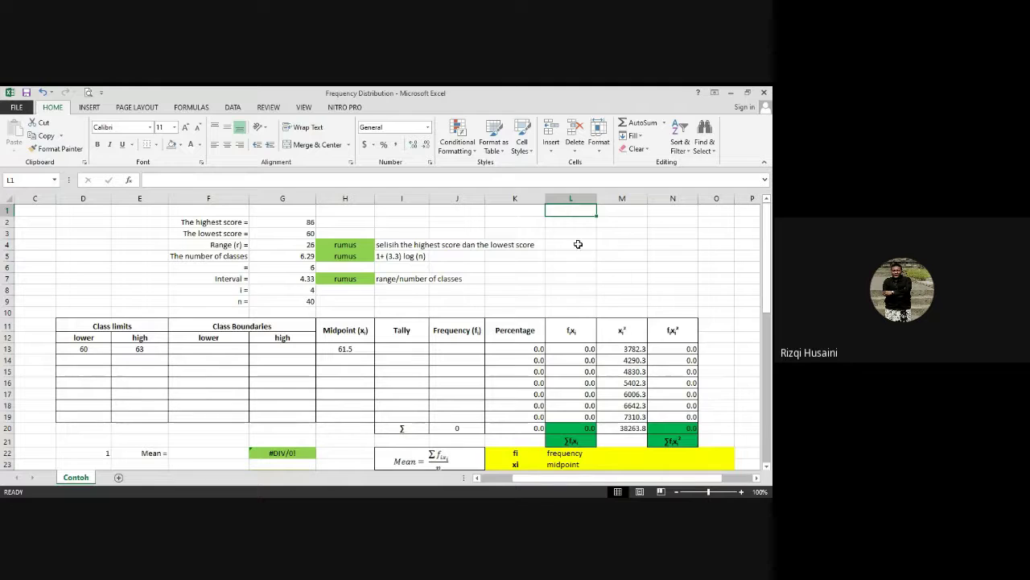
pyautogui.click(578, 243)
pyautogui.click(571, 207)
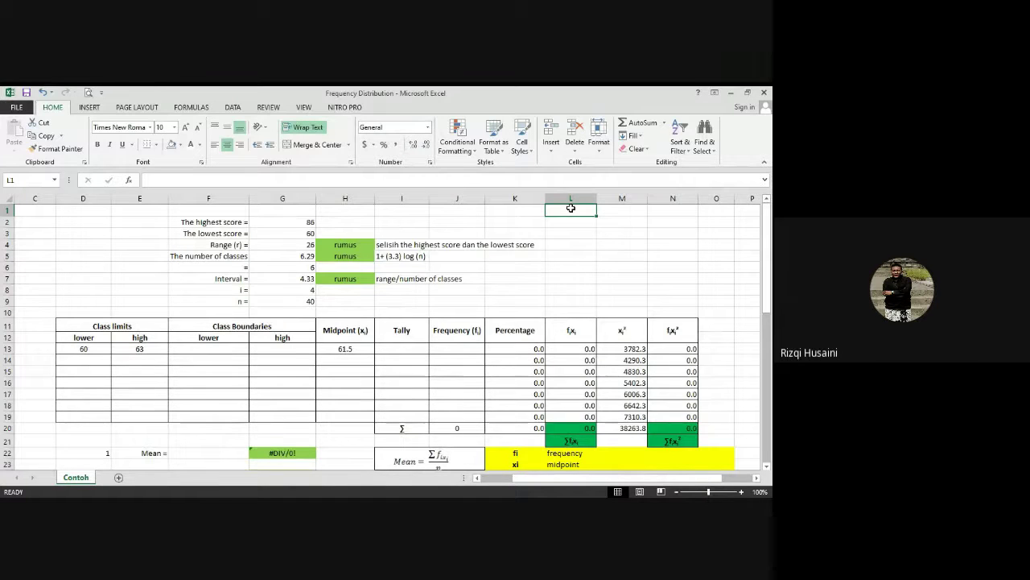
# - Apply all borders to the empty range L1:M6 to form a grid of two columns and six rows
pyautogui.moveTo(588, 206); pyautogui.dragTo(616, 272)
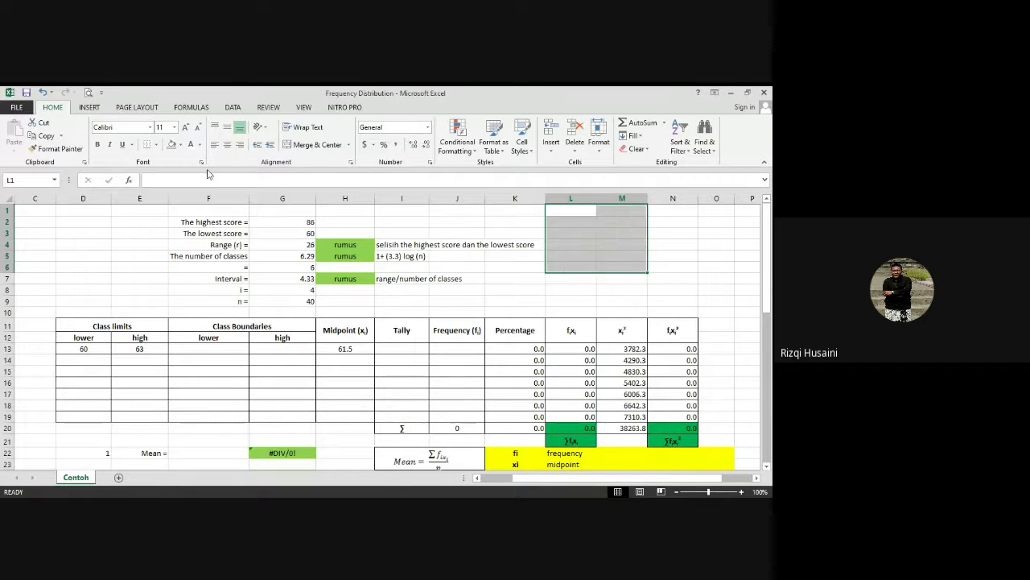
pyautogui.click(155, 148)
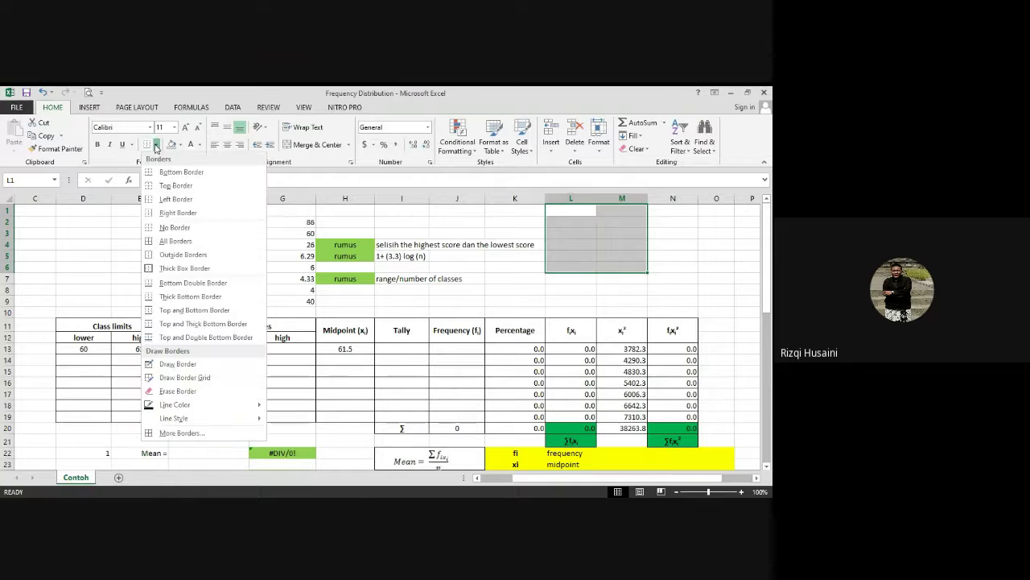
pyautogui.click(189, 240)
pyautogui.click(669, 224)
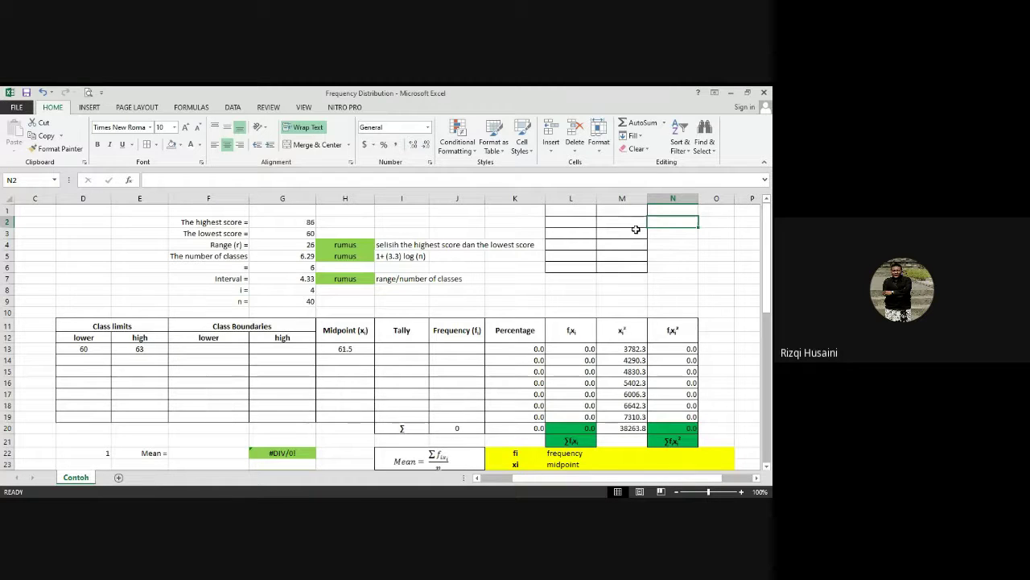
pyautogui.click(565, 211)
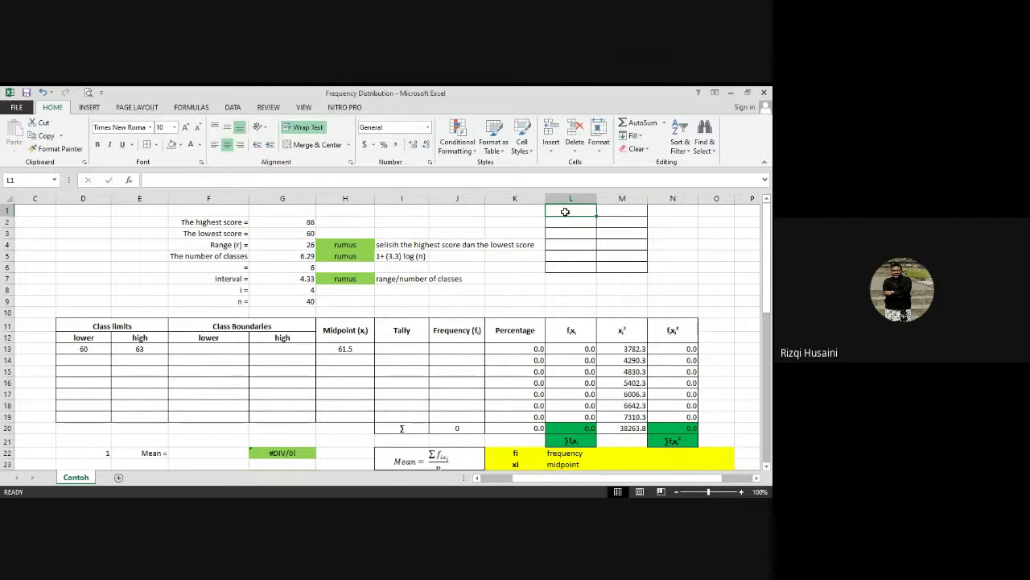
pyautogui.moveTo(565, 212); pyautogui.dragTo(574, 272)
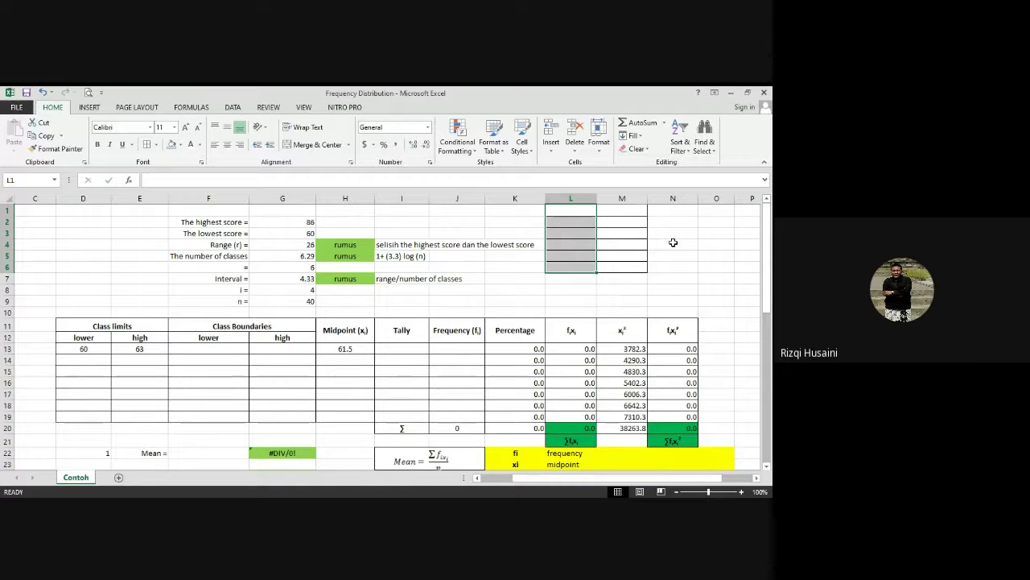
pyautogui.click(665, 223)
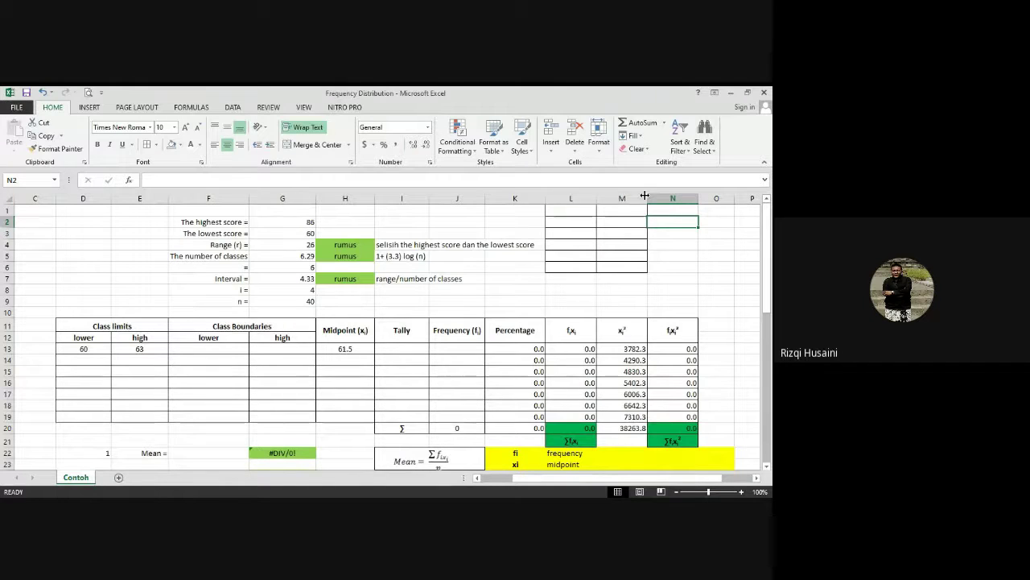
pyautogui.click(675, 266)
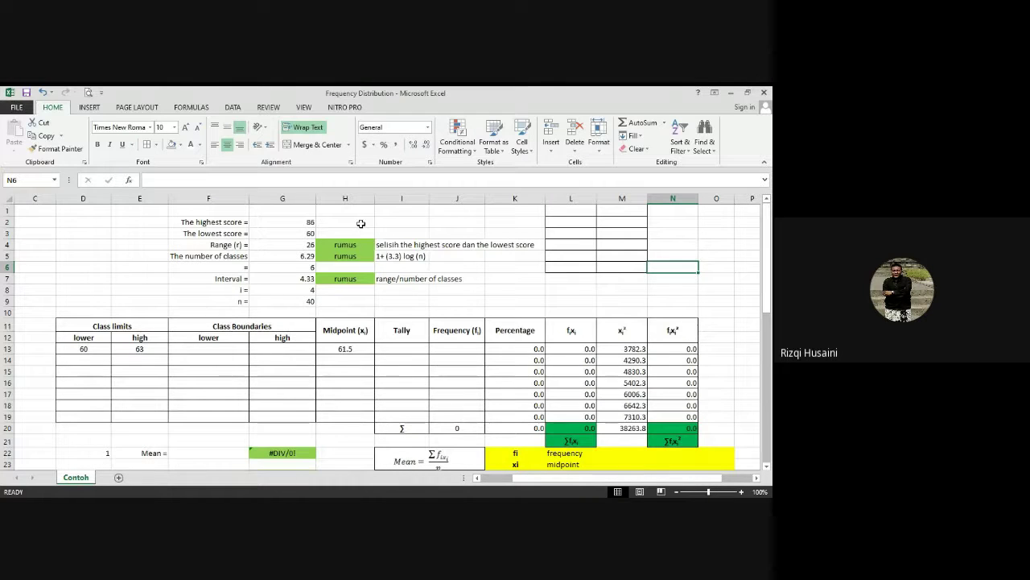
# - Re-enter 60 in B2 as the first reading score
pyautogui.click(550, 213)
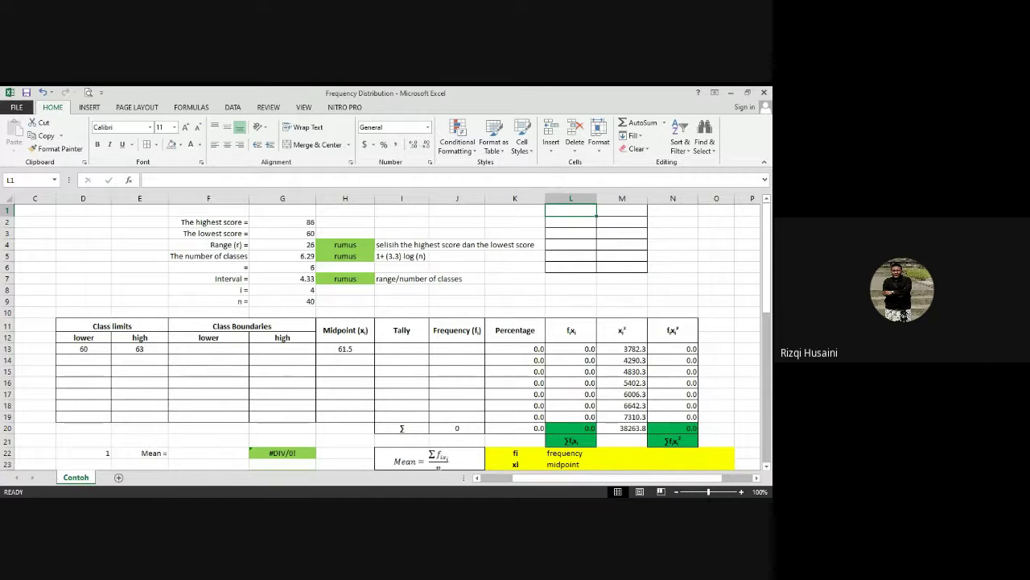
pyautogui.moveTo(514, 478); pyautogui.dragTo(473, 465)
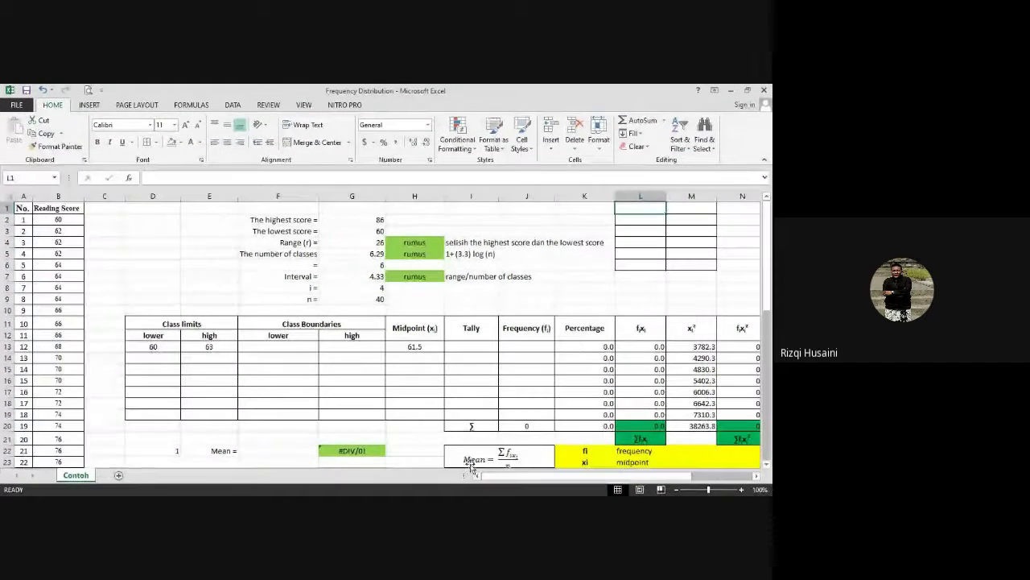
pyautogui.click(58, 221)
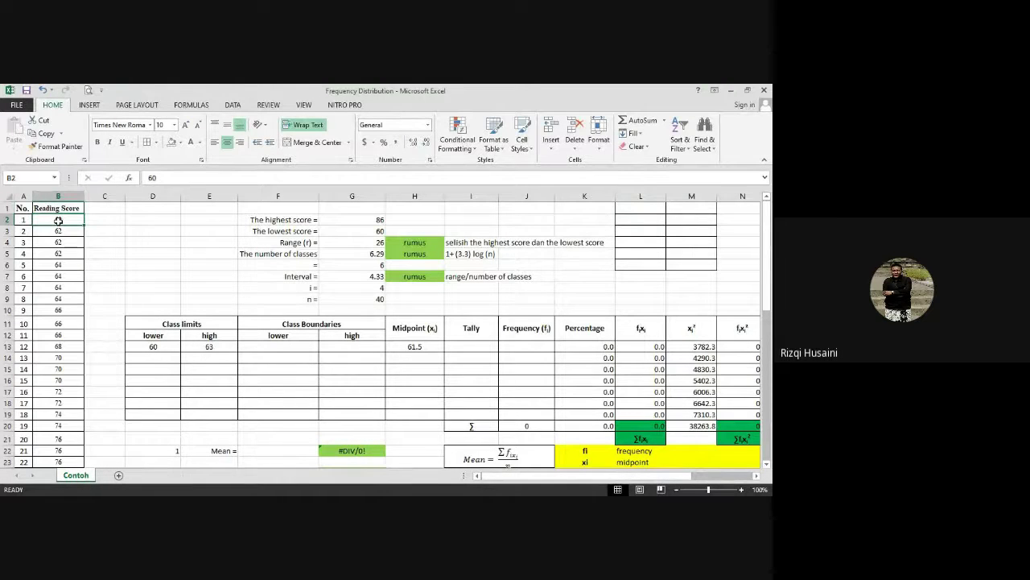
pyautogui.write('6')
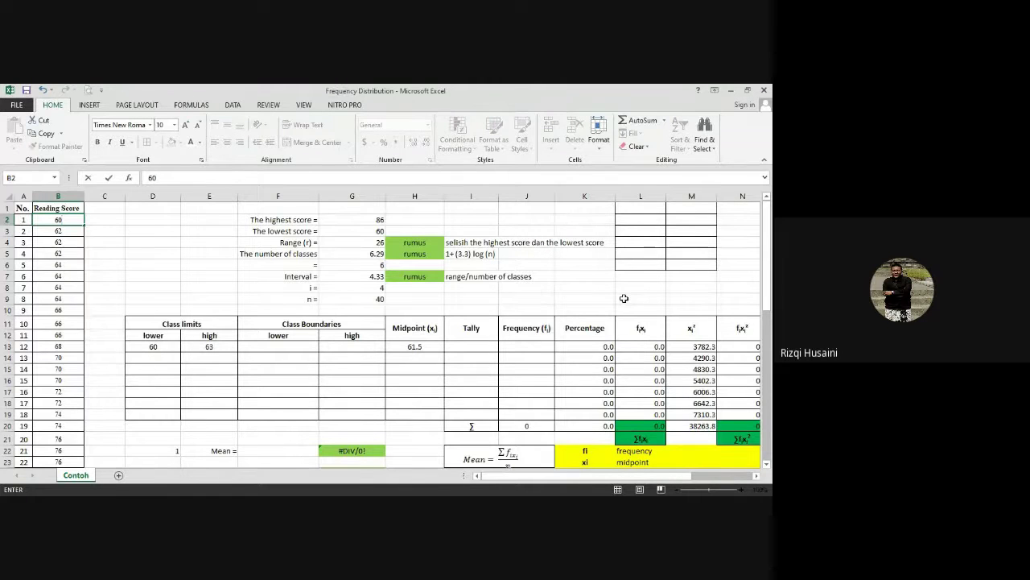
pyautogui.hscroll(2, 594, 480)
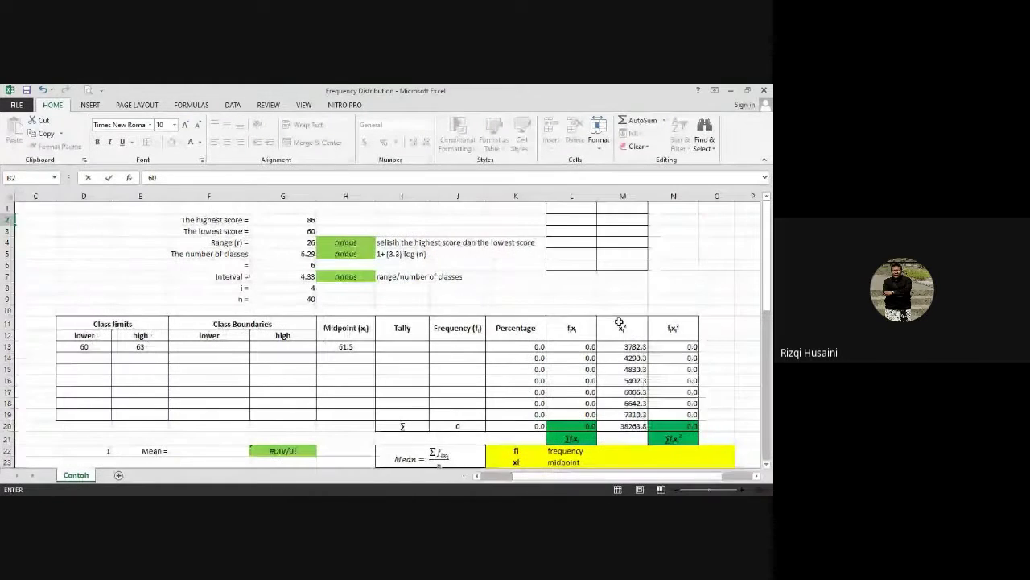
pyautogui.click(715, 255)
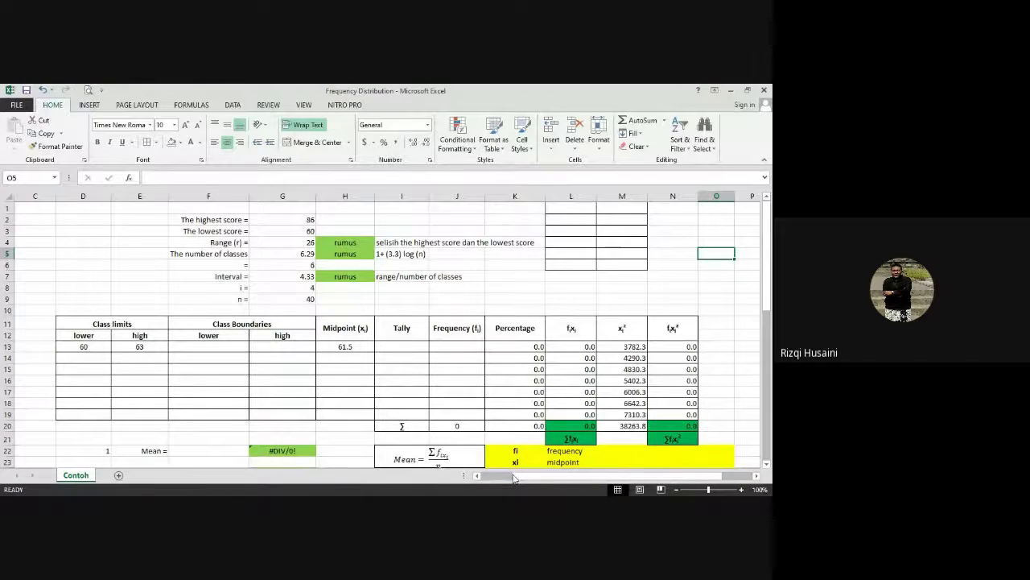
# - Enter 60 in L1 as the lower limit of the first class in the bordered grid
pyautogui.moveTo(512, 476)
pyautogui.mouseDown()
pyautogui.moveTo(429, 477)
pyautogui.moveTo(531, 478)
pyautogui.mouseUp()
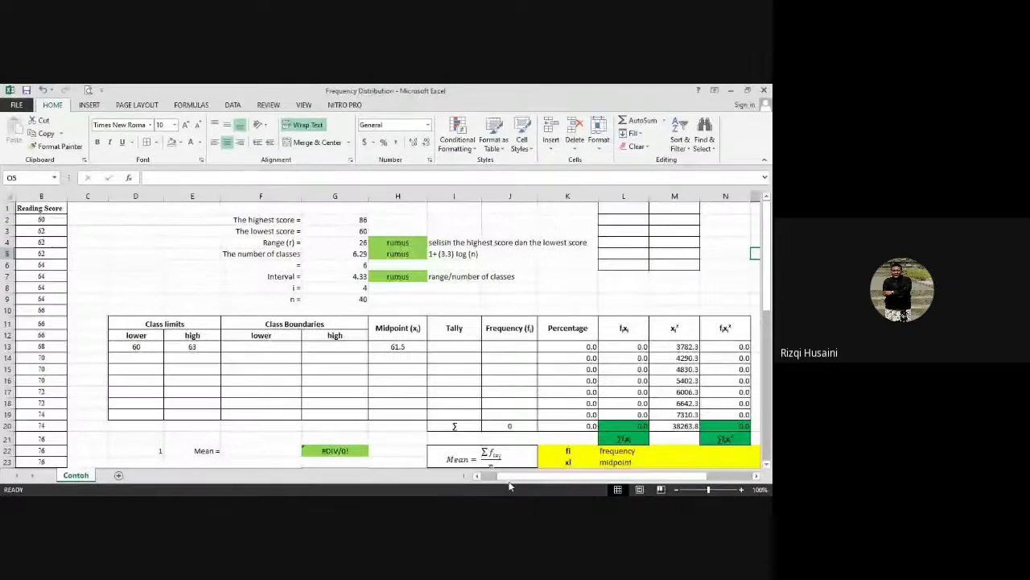
pyautogui.click(632, 207)
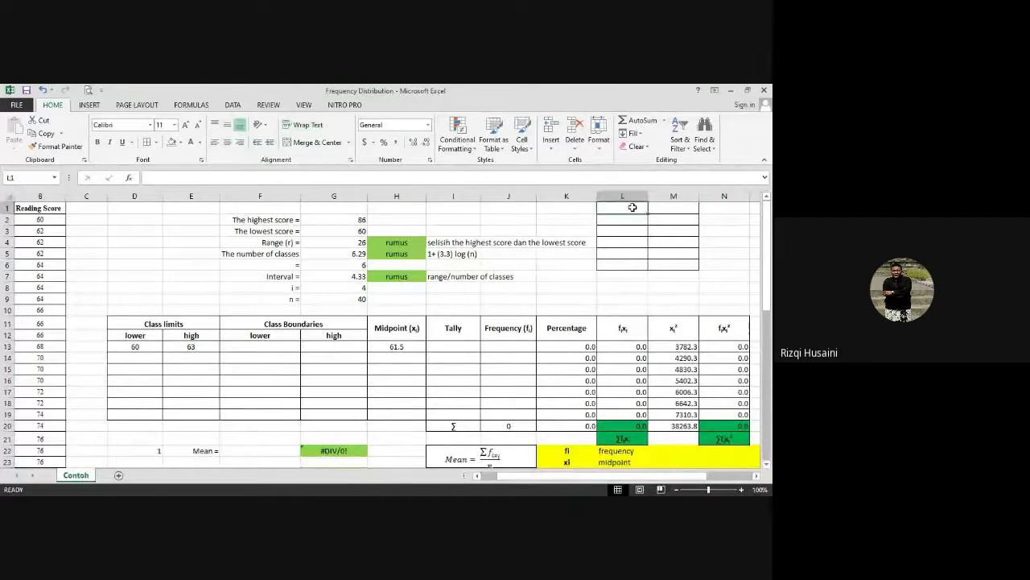
pyautogui.write('60')
pyautogui.press('Return')
pyautogui.press('Return')
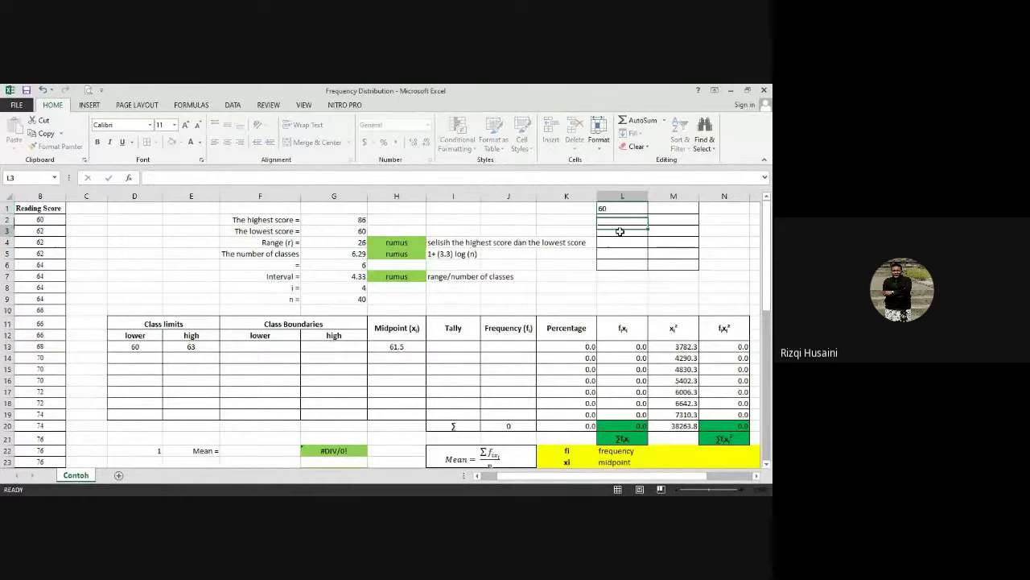
# - Format the grid L1:M6 with horizontally and vertically centred text, font size 14 and a blue fill
pyautogui.click(622, 196)
pyautogui.moveTo(622, 208); pyautogui.dragTo(698, 269)
pyautogui.click(227, 142)
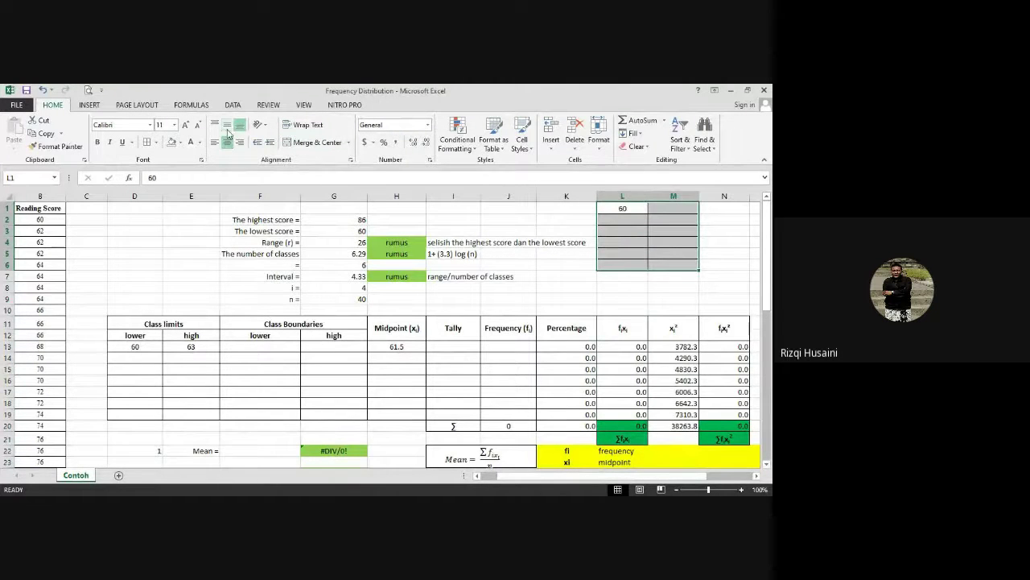
pyautogui.click(186, 124)
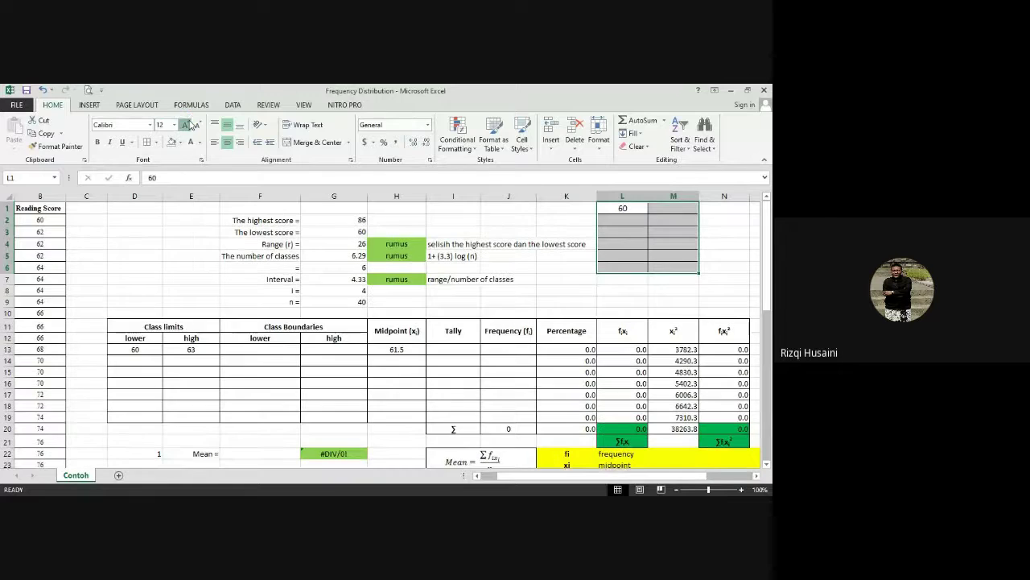
pyautogui.click(186, 125)
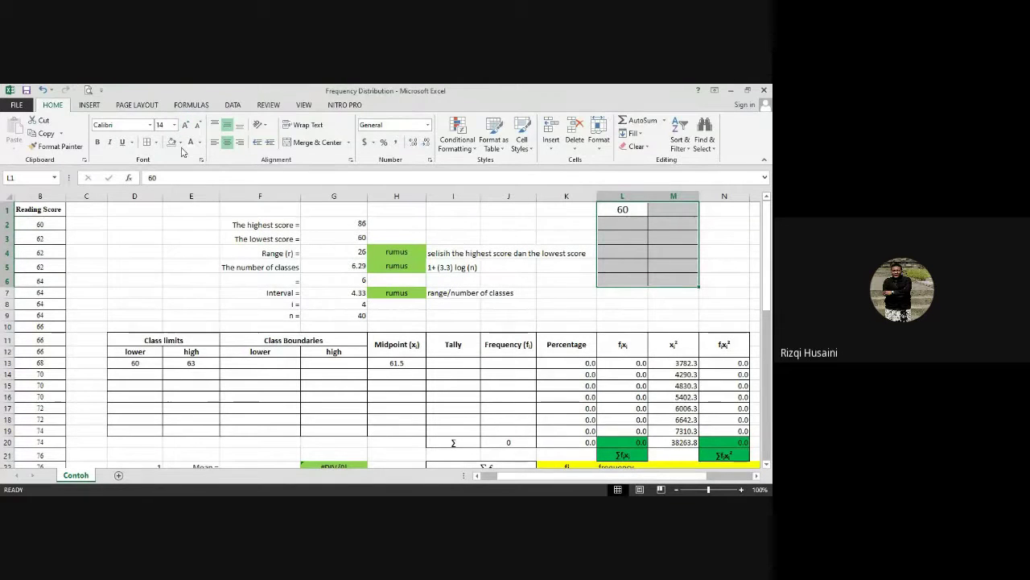
pyautogui.click(181, 143)
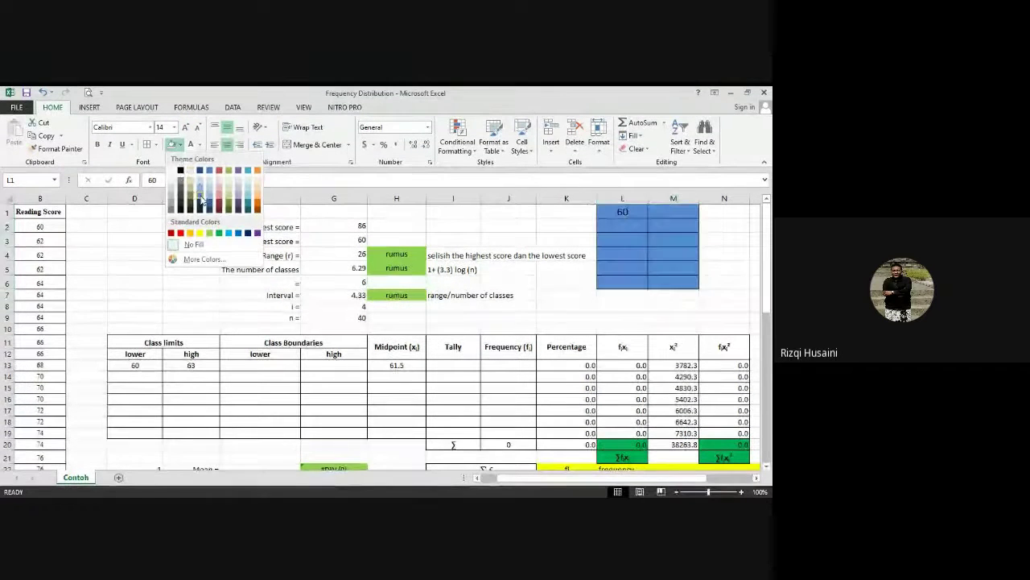
pyautogui.click(200, 190)
pyautogui.click(725, 266)
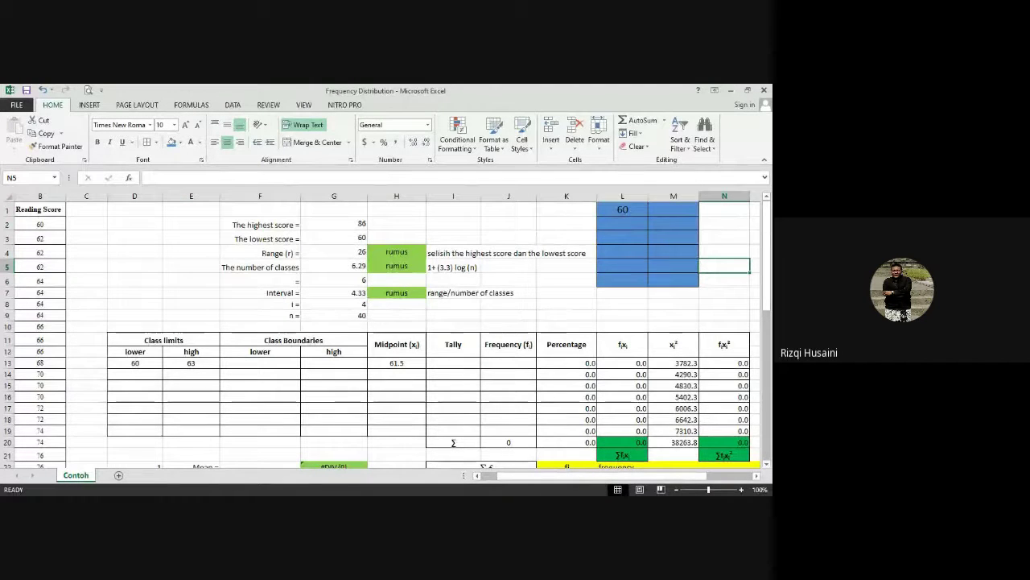
# - Compare the enlarged blue grid L1:M6 with the reading score list and the range, class and interval values
pyautogui.click(742, 490)
pyautogui.click(741, 490)
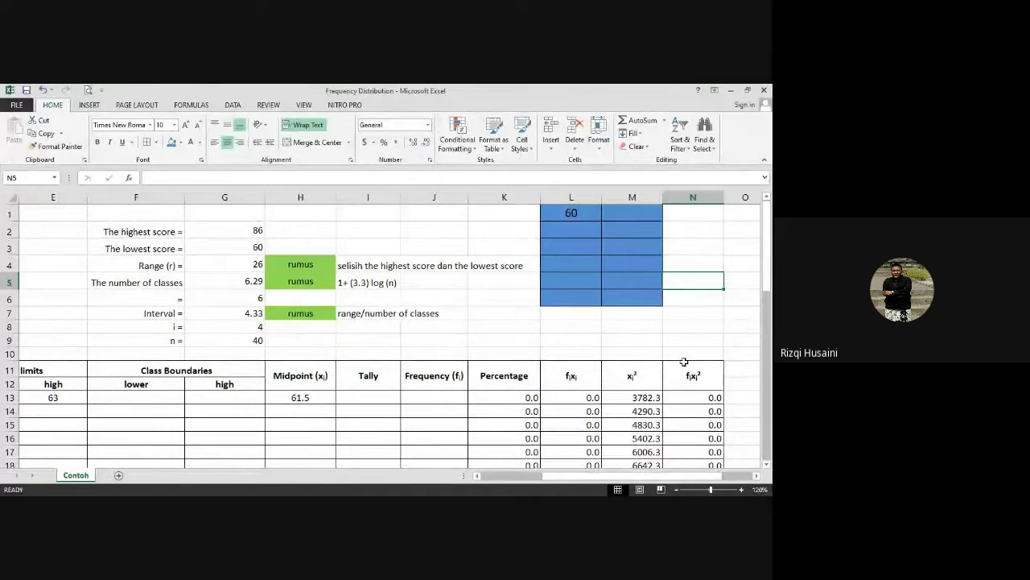
pyautogui.click(741, 490)
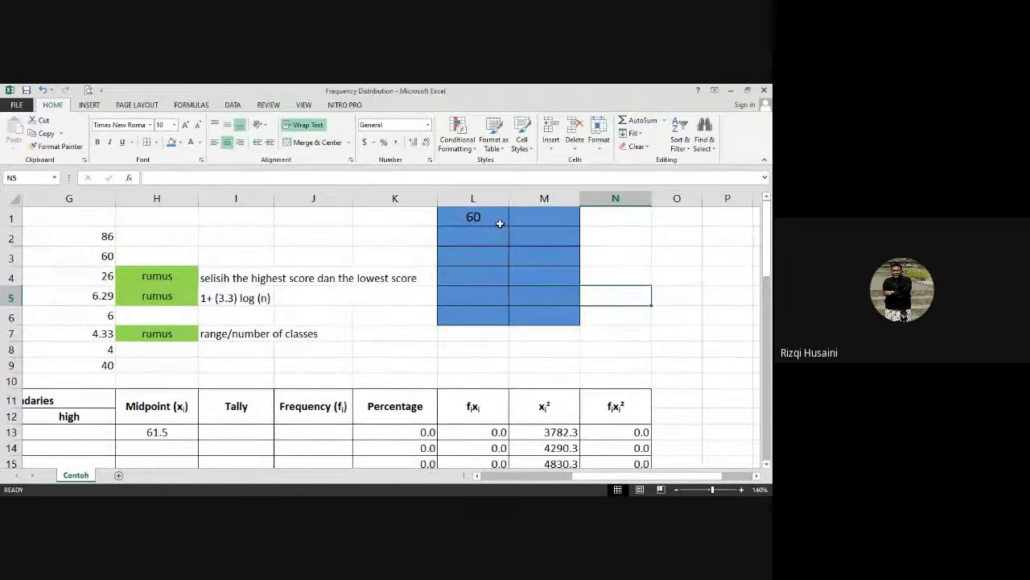
pyautogui.click(526, 213)
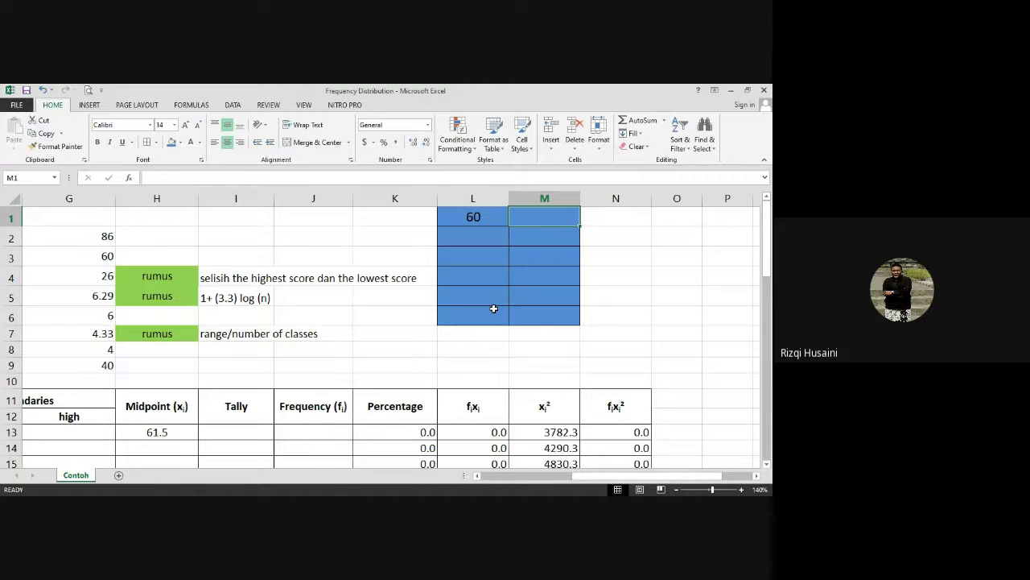
pyautogui.moveTo(572, 476); pyautogui.dragTo(499, 476)
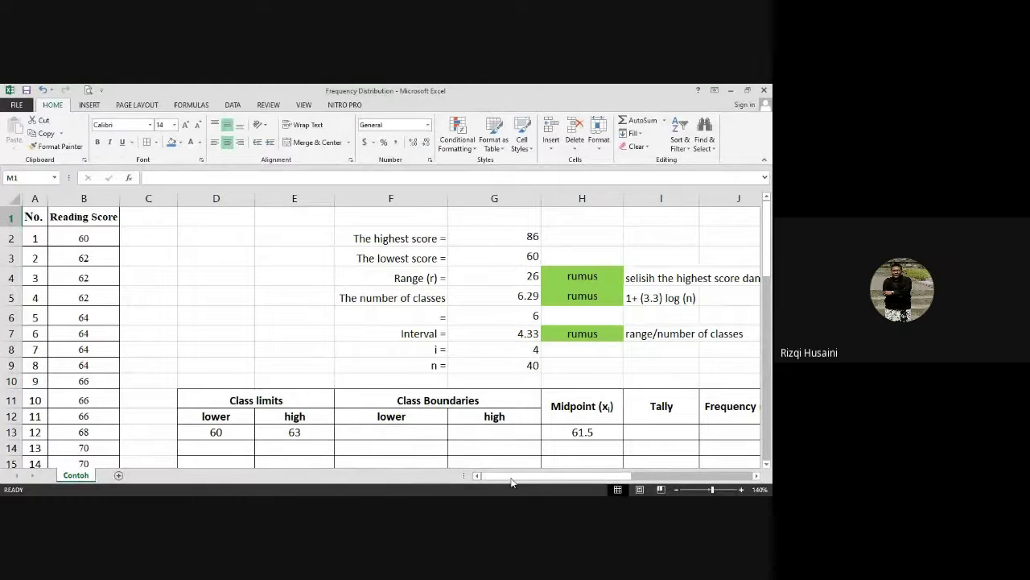
pyautogui.moveTo(527, 476); pyautogui.dragTo(636, 477)
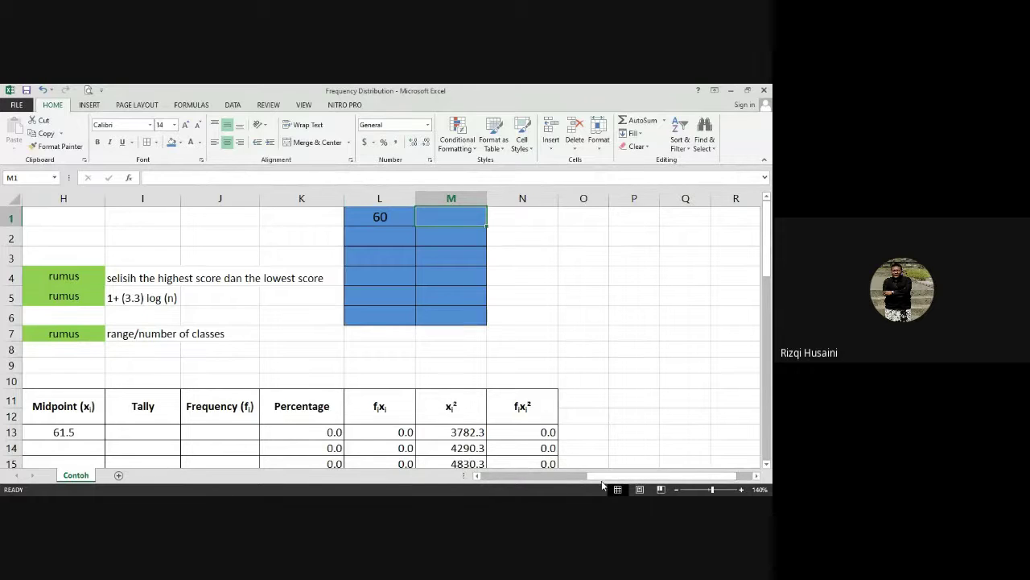
pyautogui.moveTo(602, 484); pyautogui.dragTo(493, 481)
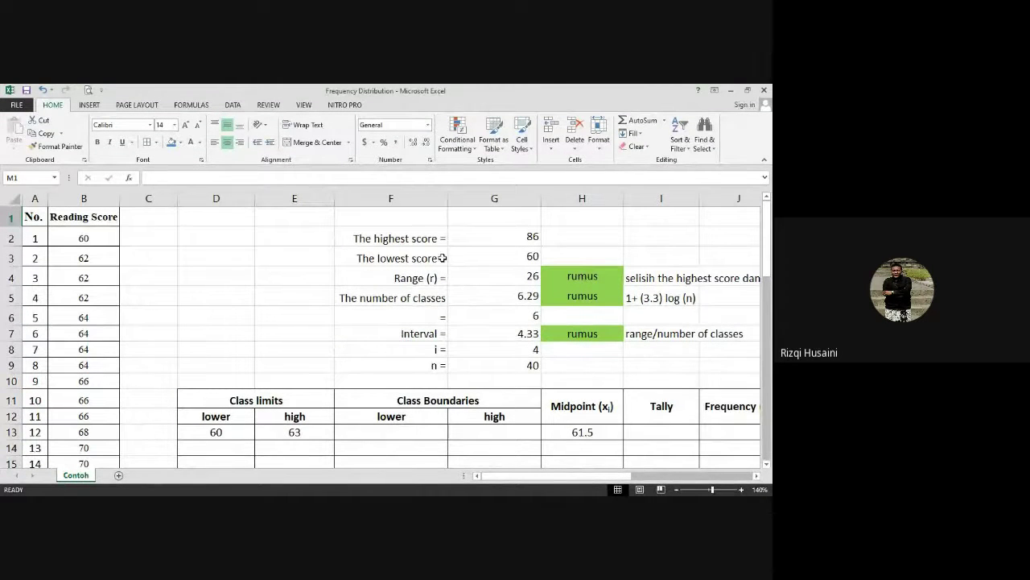
pyautogui.click(86, 318)
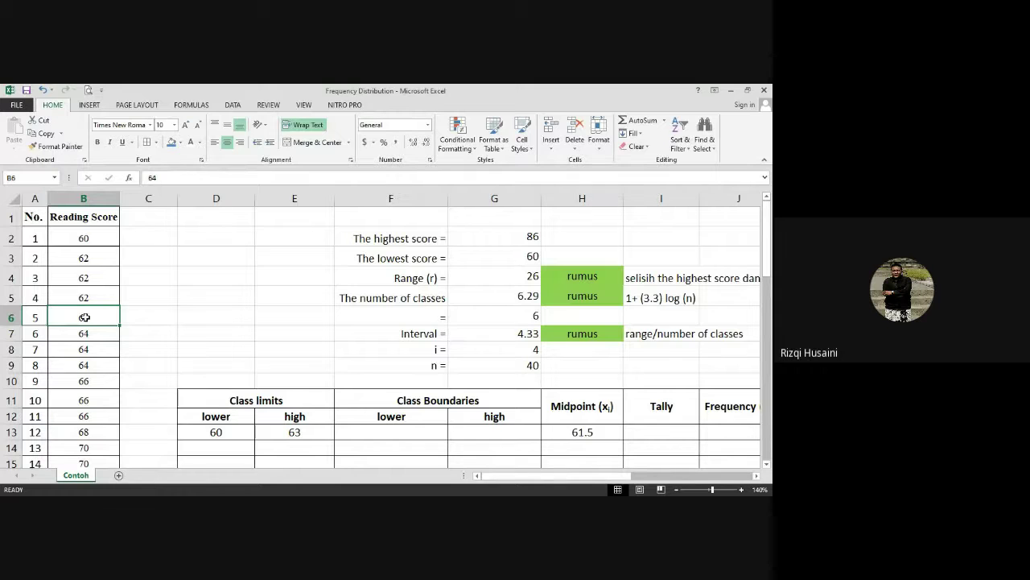
pyautogui.scroll(-12, 85, 317)
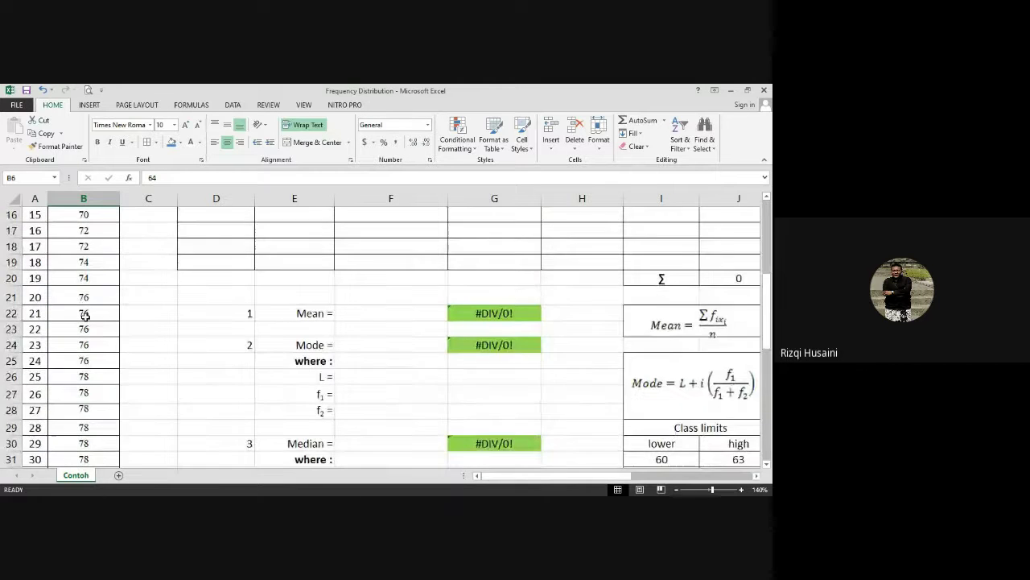
pyautogui.scroll(12, 84, 316)
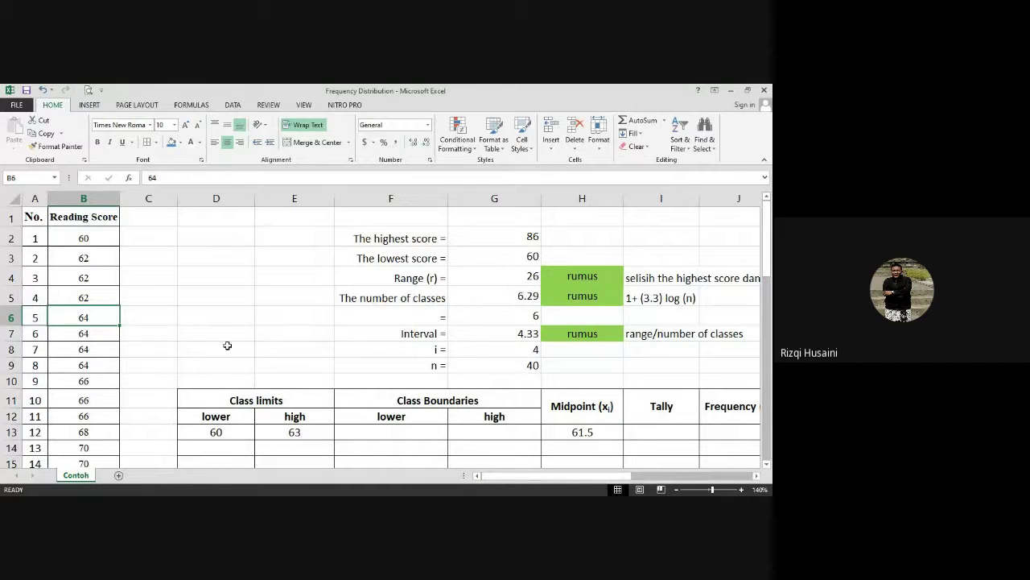
# - Examine reading scores B2:B13, the class limits columns, and the highest and lowest scores in G2:G3
pyautogui.moveTo(87, 238); pyautogui.dragTo(91, 261)
pyautogui.click(151, 263)
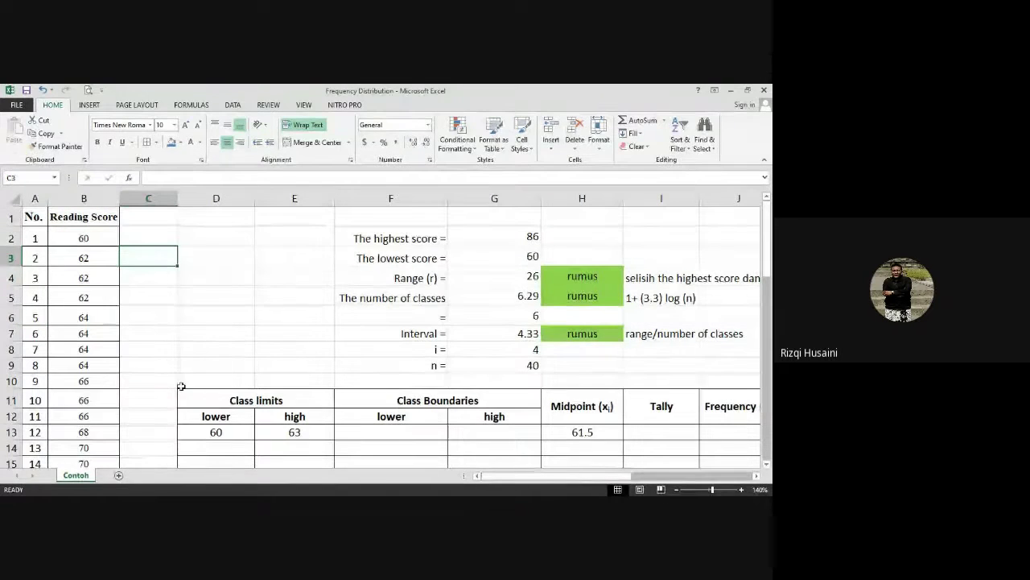
pyautogui.moveTo(211, 399); pyautogui.dragTo(258, 437)
pyautogui.click(207, 239)
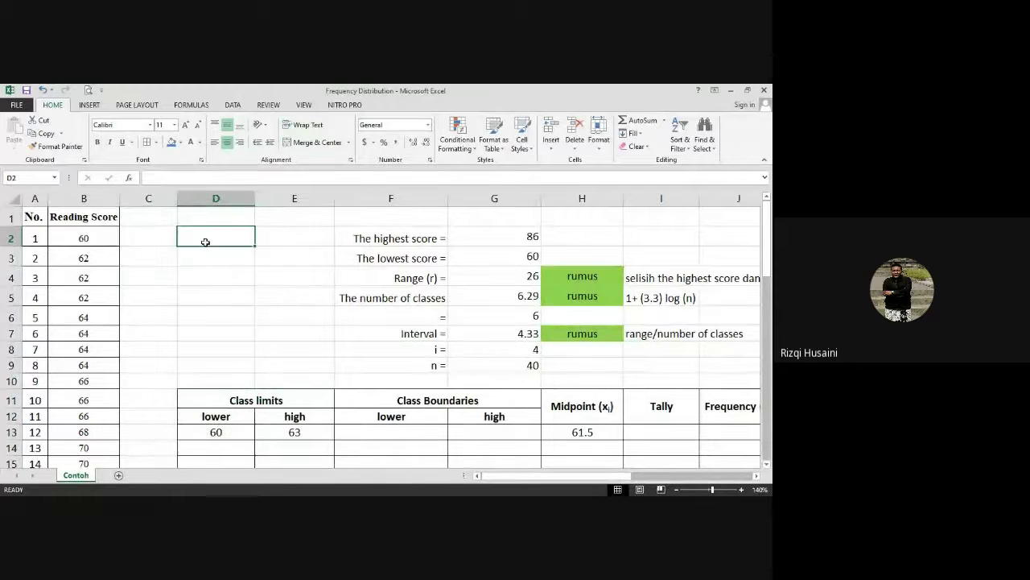
pyautogui.moveTo(84, 237); pyautogui.dragTo(88, 430)
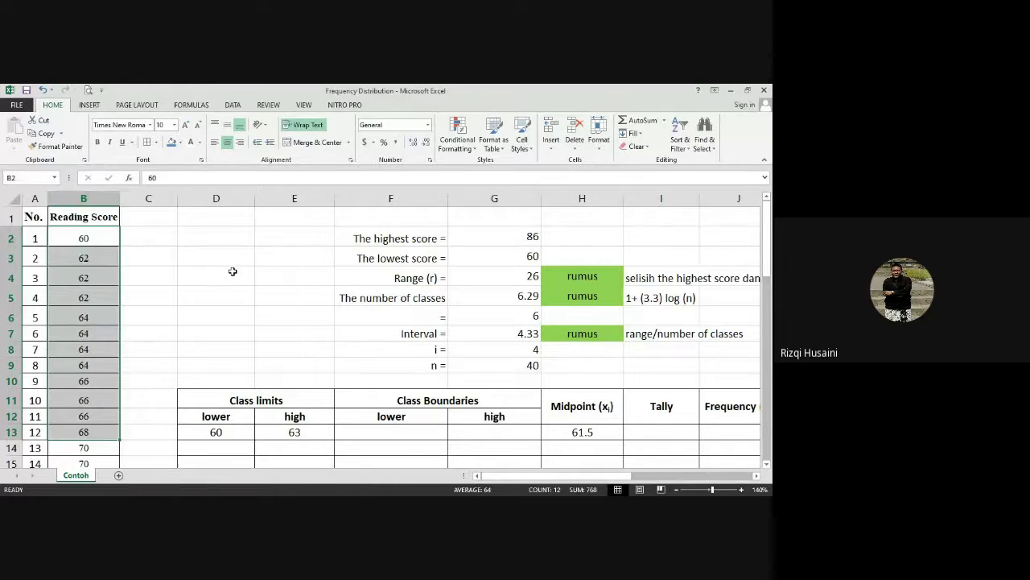
pyautogui.click(230, 273)
pyautogui.hscroll(3, 390, 235)
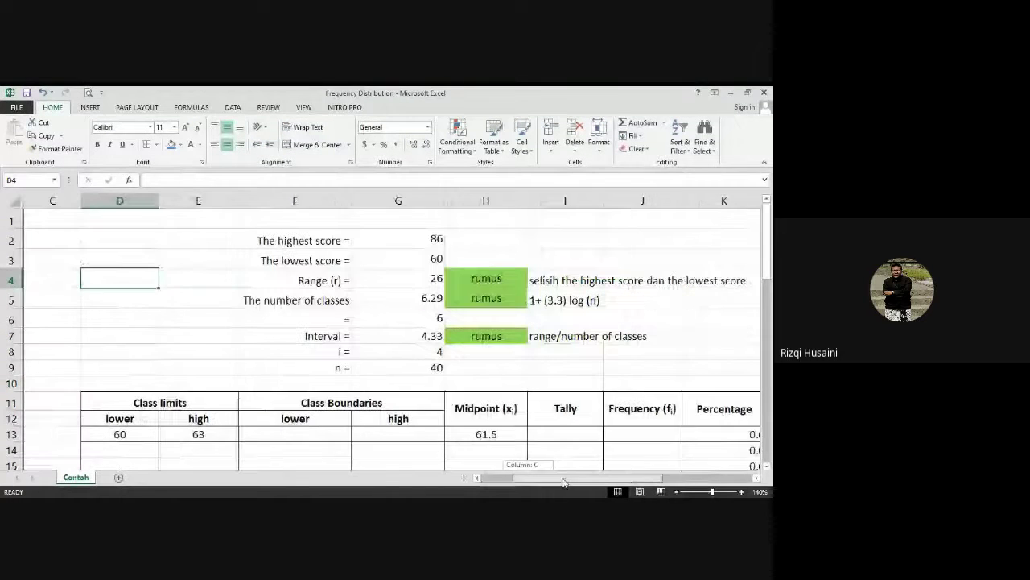
pyautogui.moveTo(378, 236); pyautogui.dragTo(375, 254)
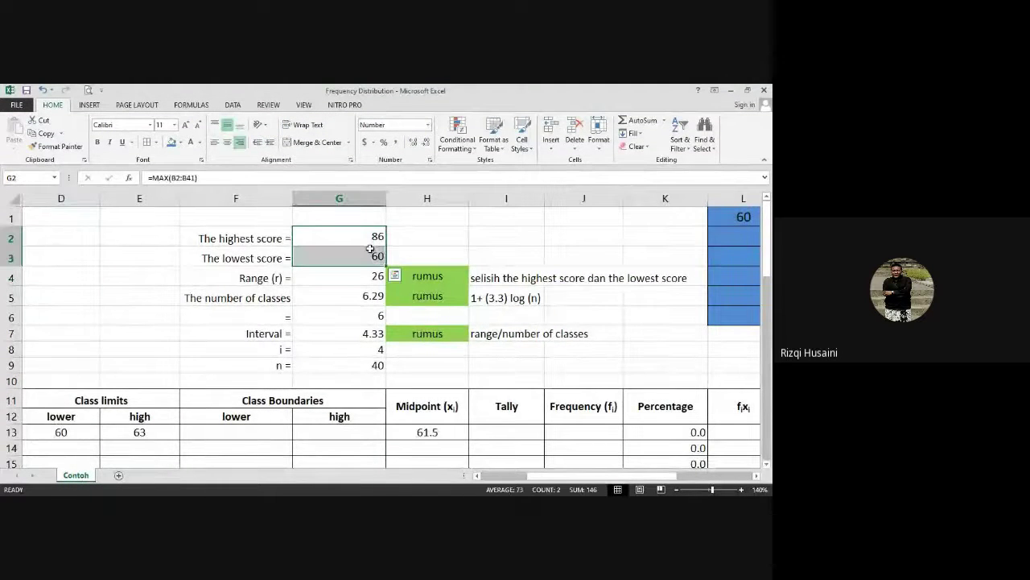
pyautogui.click(594, 239)
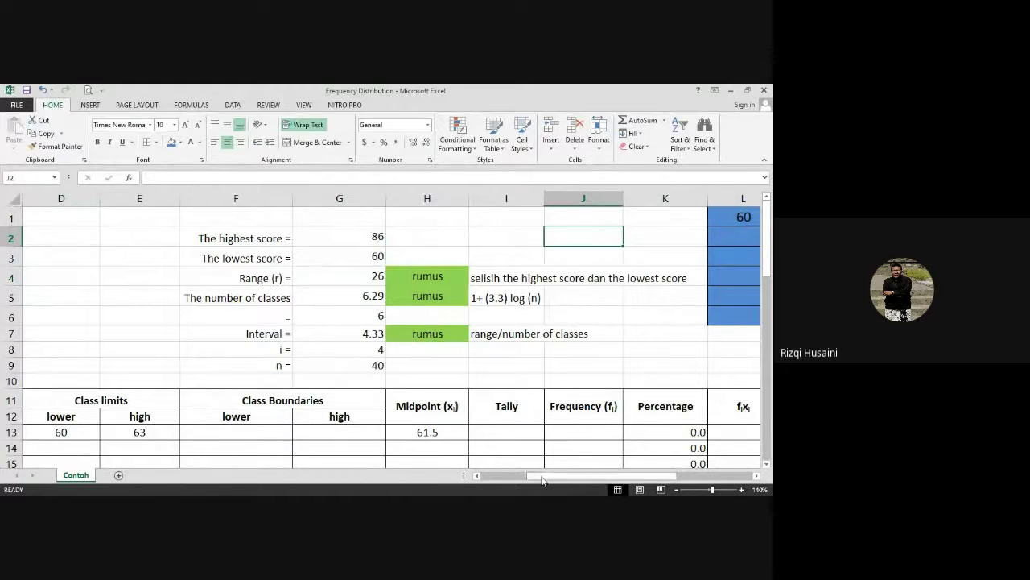
# - Enter 63 in M1 as the upper limit of the first class
pyautogui.moveTo(542, 479); pyautogui.dragTo(563, 479)
pyautogui.click(381, 216)
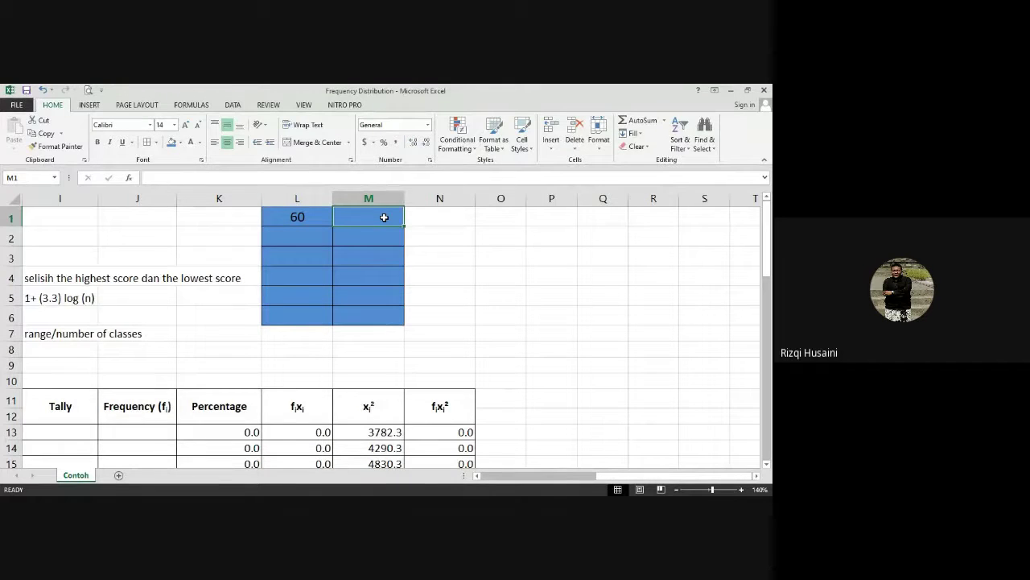
pyautogui.moveTo(604, 478); pyautogui.dragTo(533, 488)
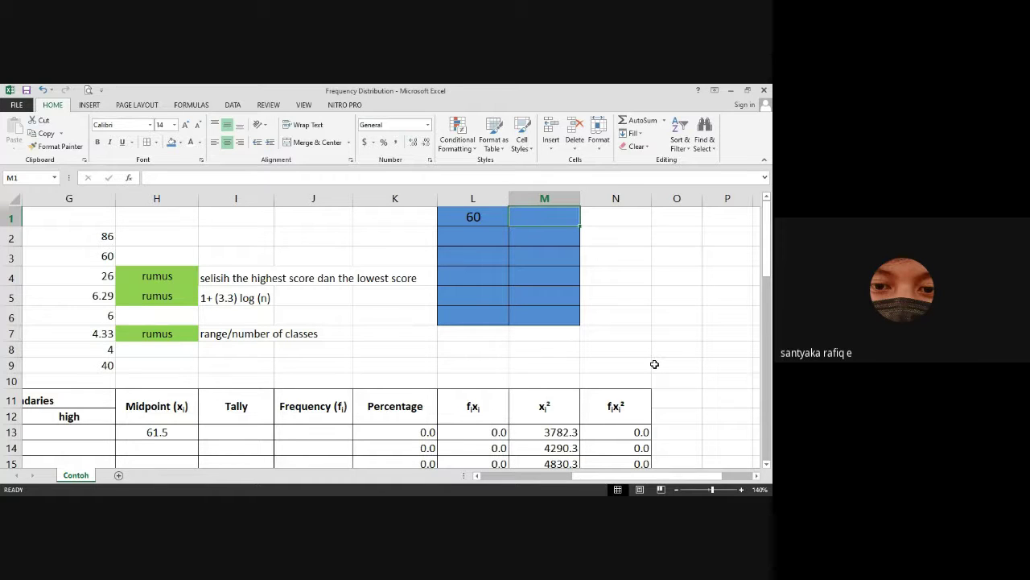
pyautogui.write('63')
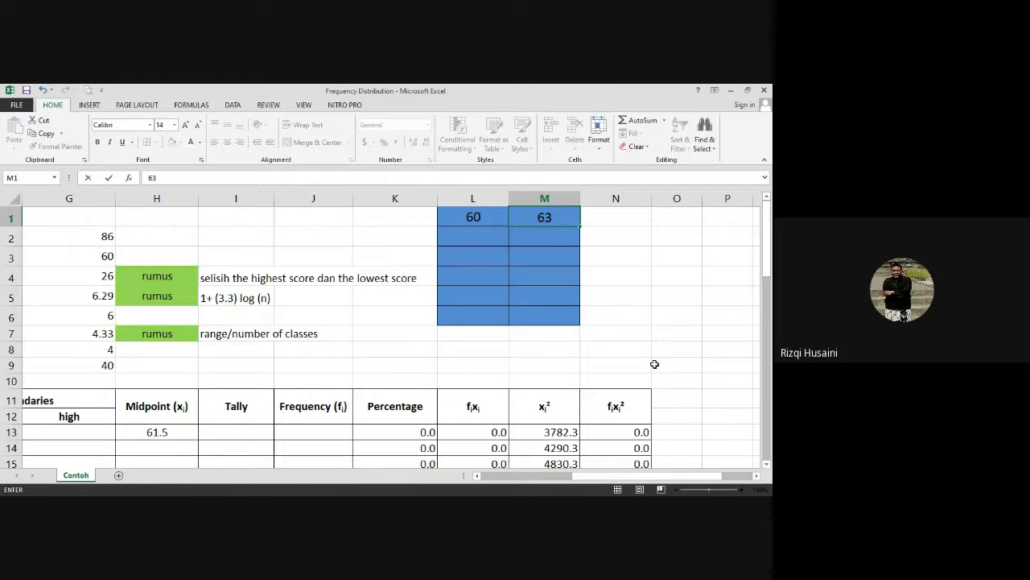
pyautogui.click(599, 254)
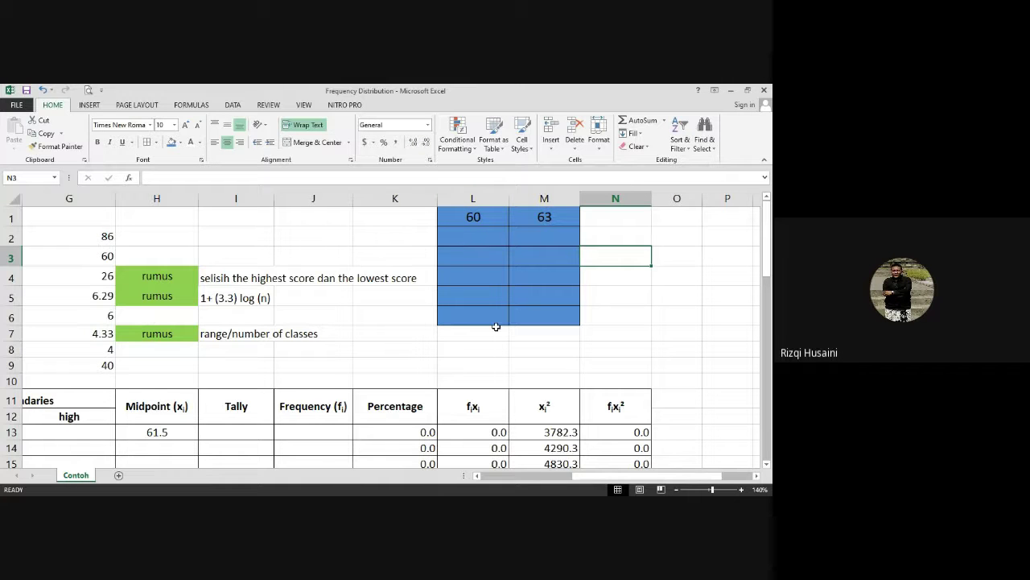
# - Select reading scores B2:B5 to check which scores fall within the first class of 60 to 63
pyautogui.moveTo(568, 476); pyautogui.dragTo(511, 493)
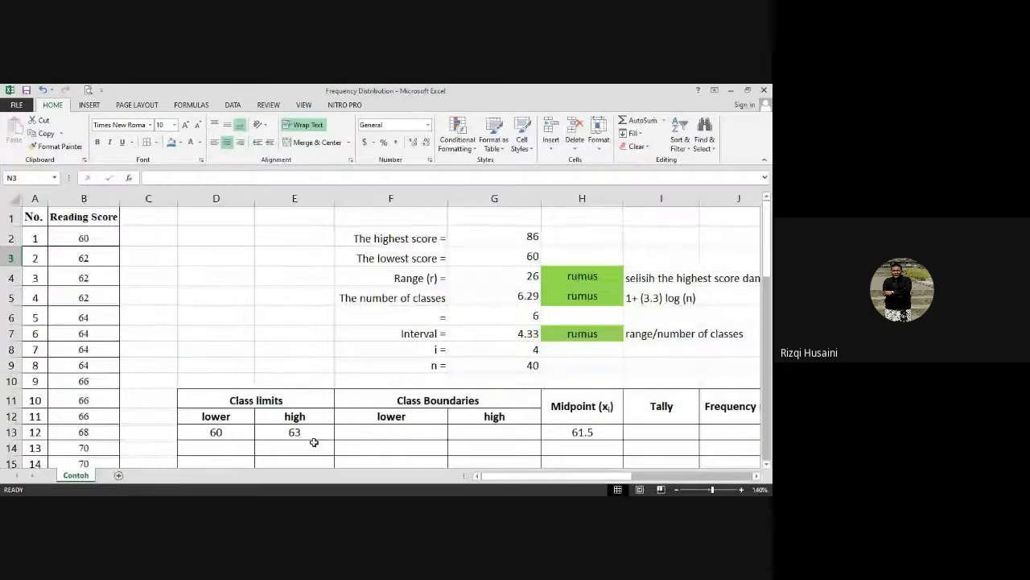
pyautogui.click(92, 240)
pyautogui.moveTo(92, 239); pyautogui.dragTo(91, 287)
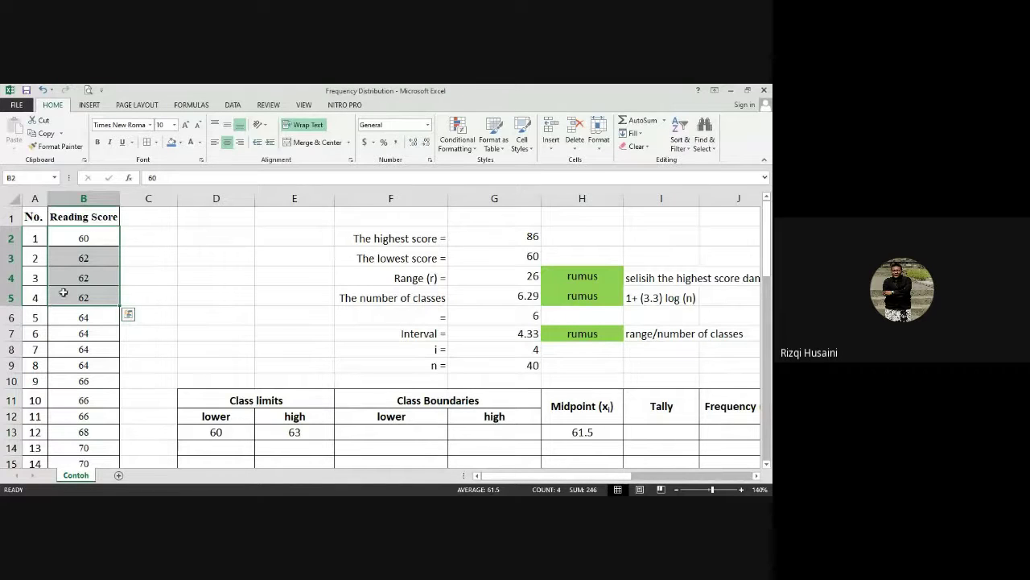
# - Compare reading scores B2:B5 with the first class limits in L1:M1
pyautogui.click(214, 294)
pyautogui.moveTo(83, 238); pyautogui.dragTo(98, 298)
pyautogui.moveTo(516, 481); pyautogui.dragTo(579, 481)
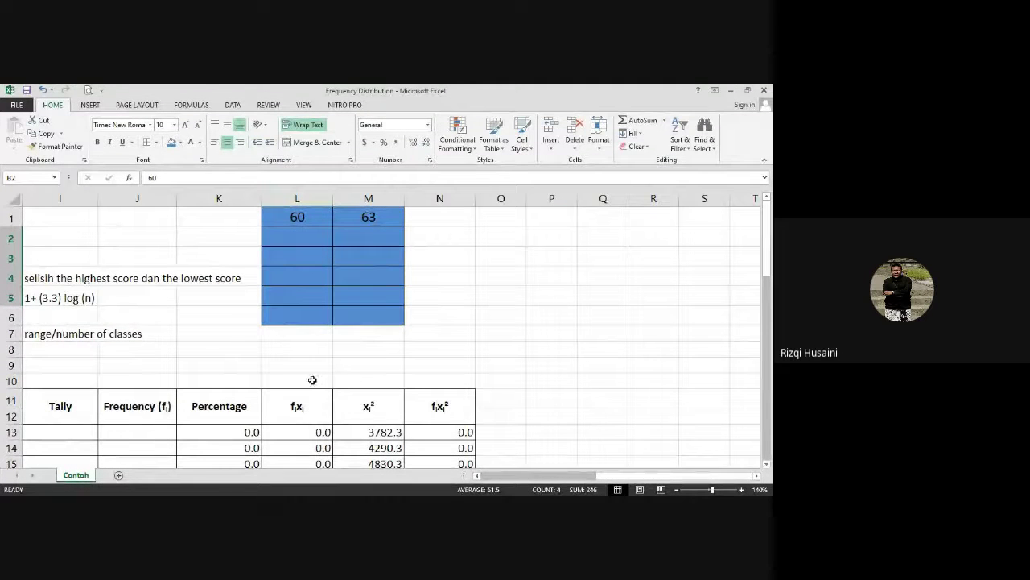
pyautogui.click(489, 299)
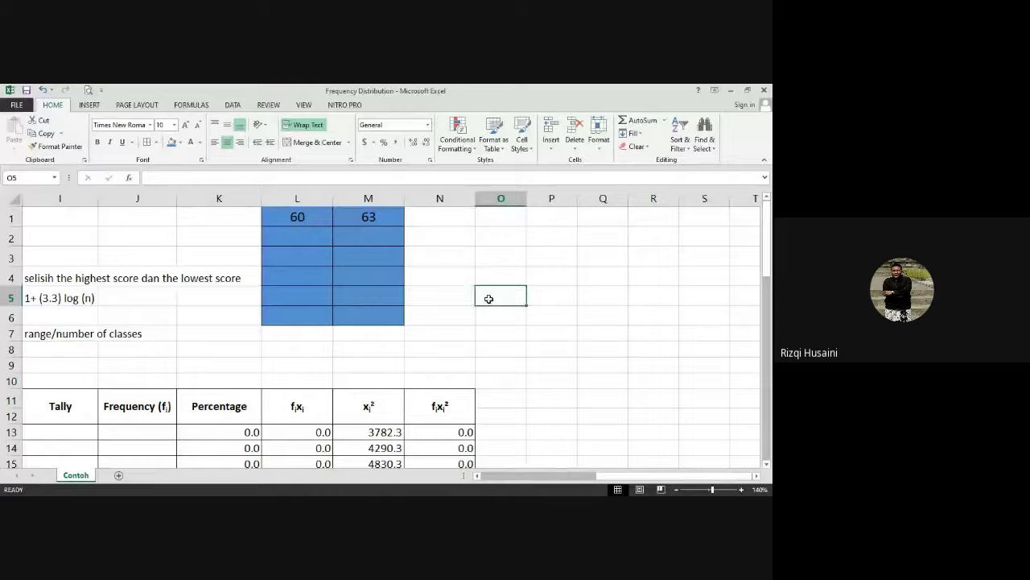
# - Enter the second class limits in the blue grid: 64 in L2 and 67 in M2
pyautogui.click(290, 241)
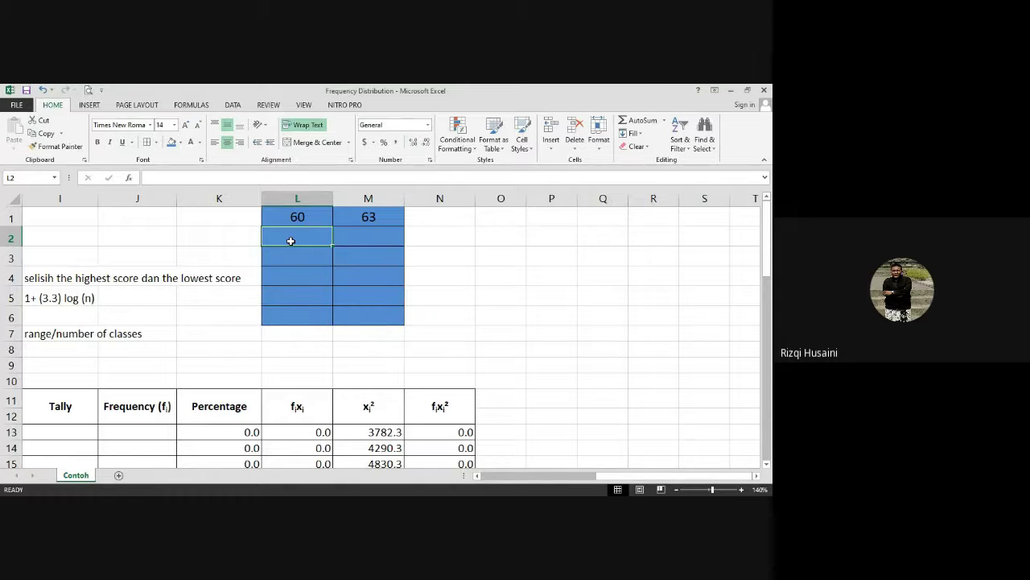
pyautogui.write('6')
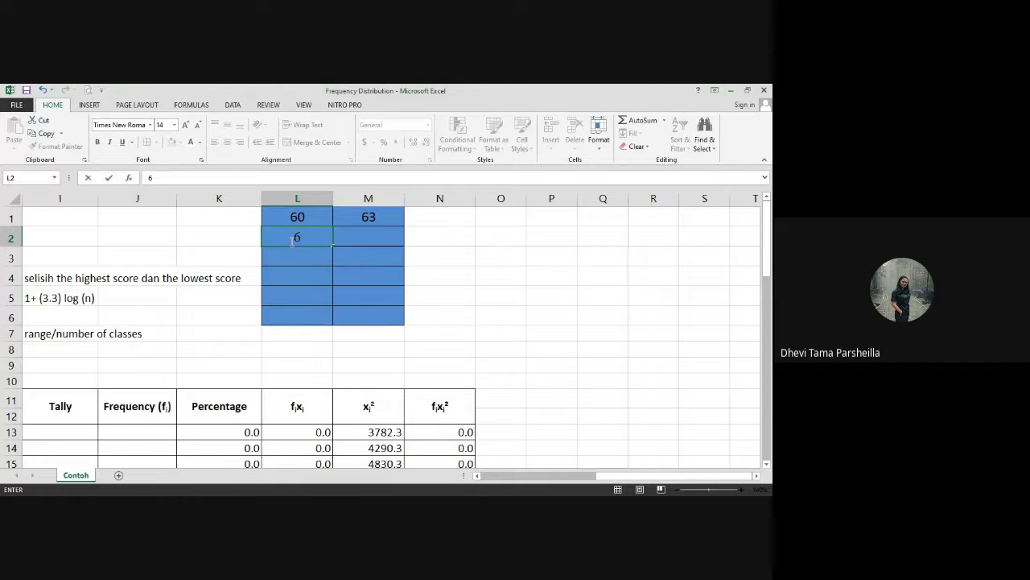
pyautogui.write('4')
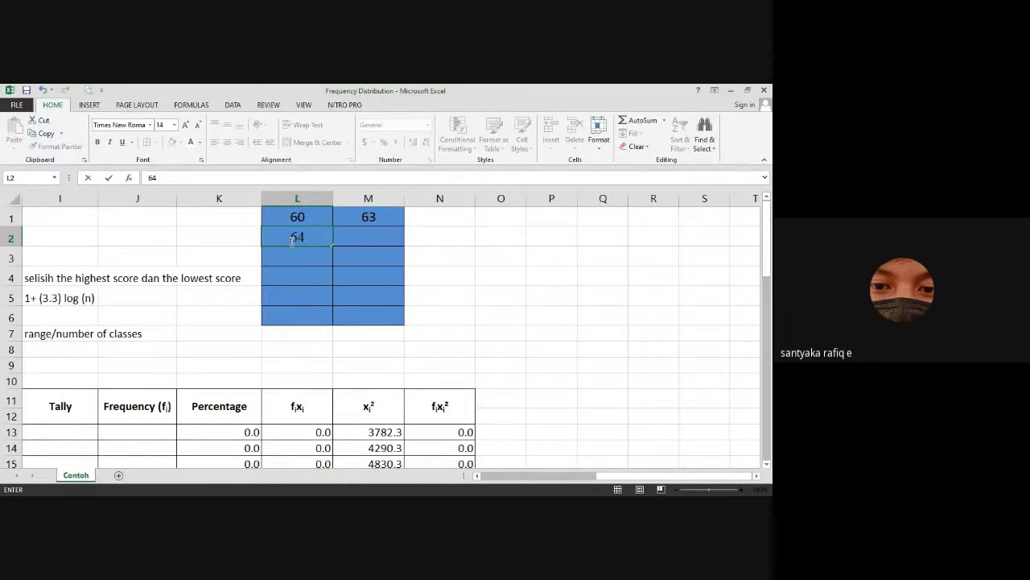
pyautogui.click(383, 234)
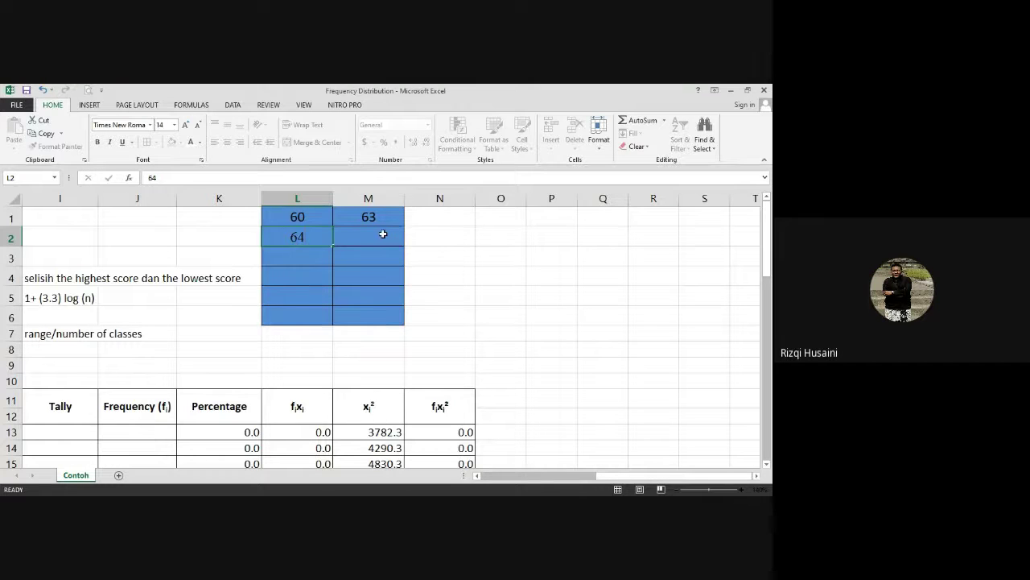
pyautogui.write('67')
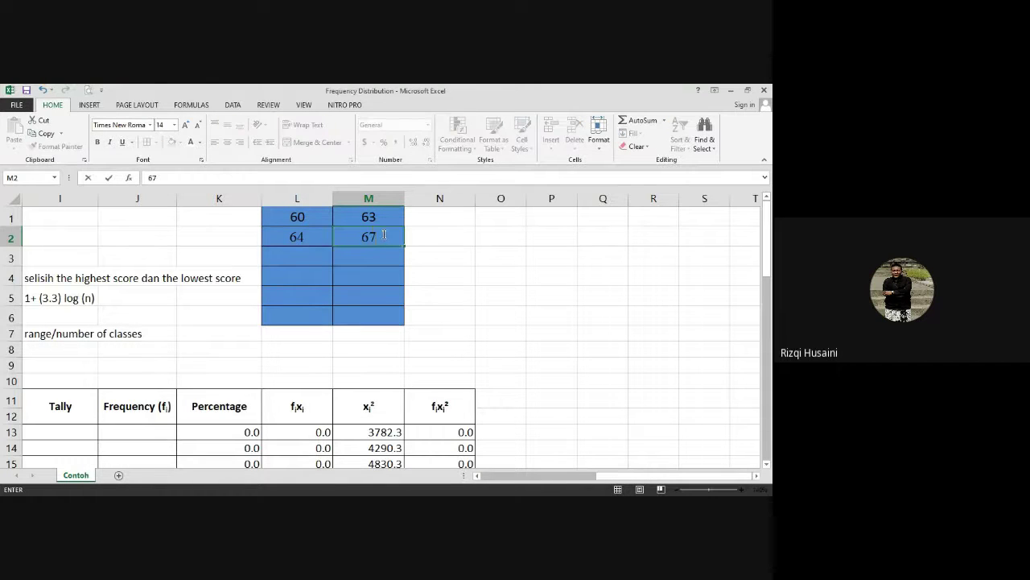
pyautogui.click(456, 245)
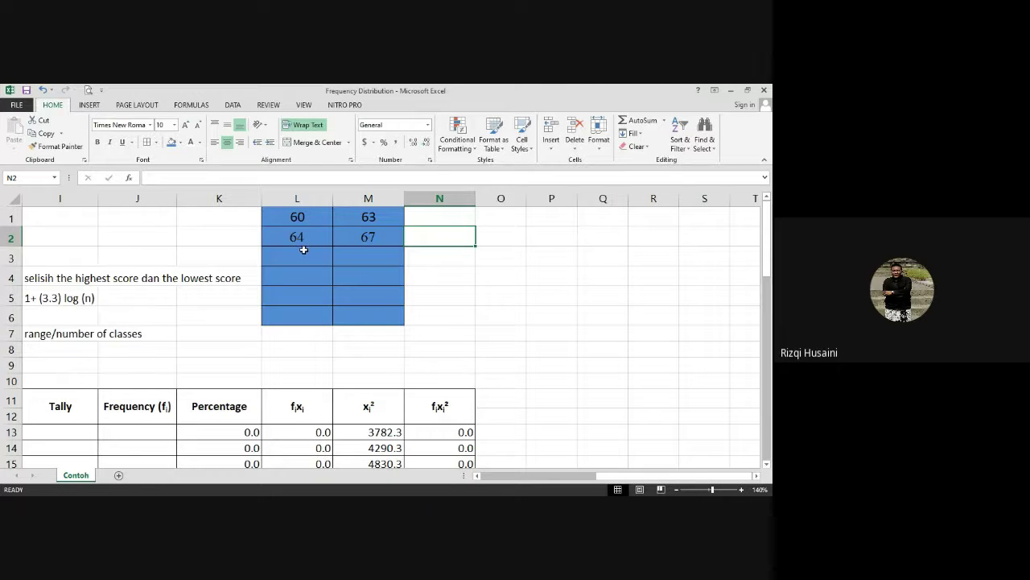
# - Enter the third class limits in the blue grid: 68 in L3 and 71 in M3
pyautogui.click(282, 261)
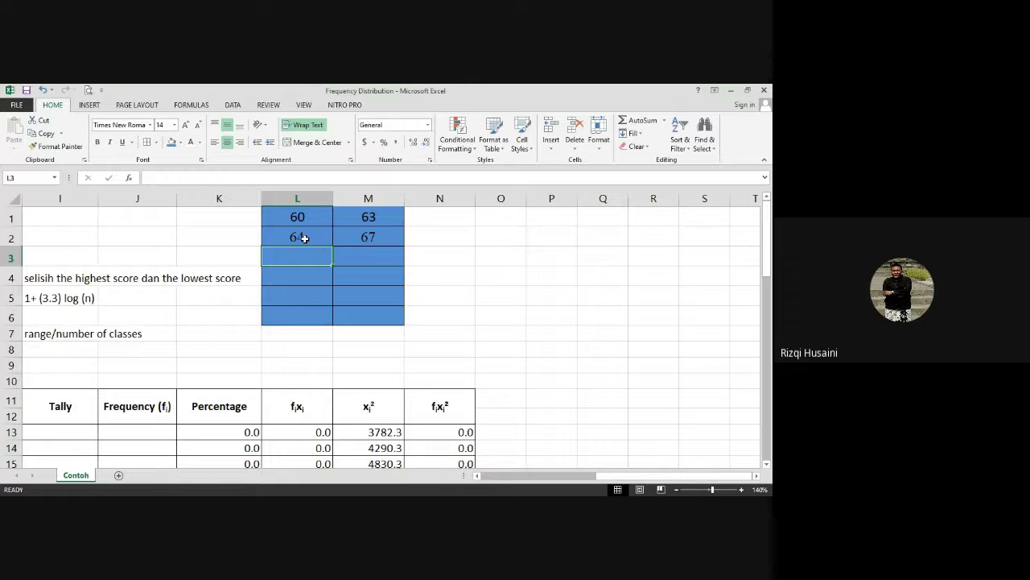
pyautogui.write('68')
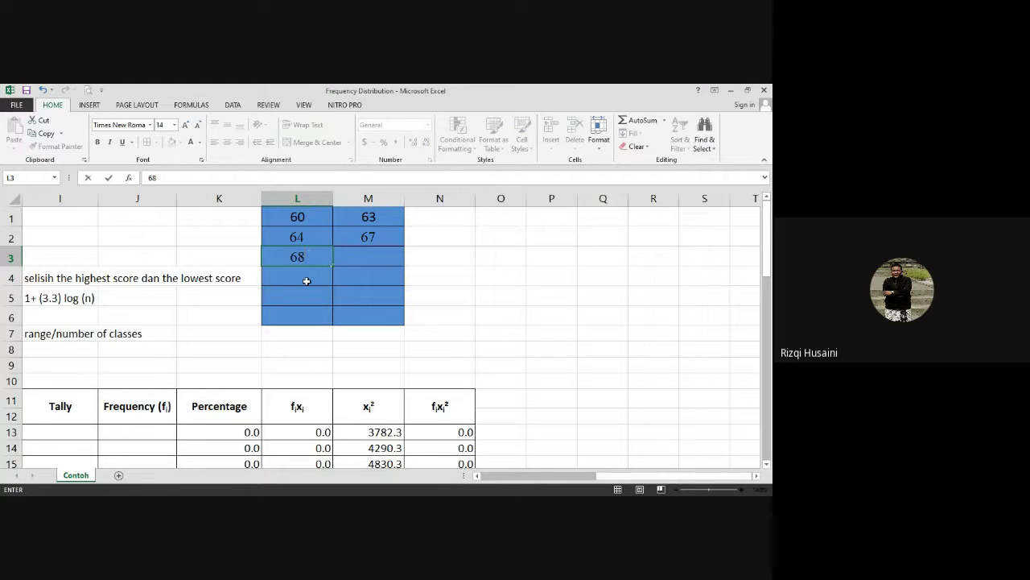
pyautogui.press('Return')
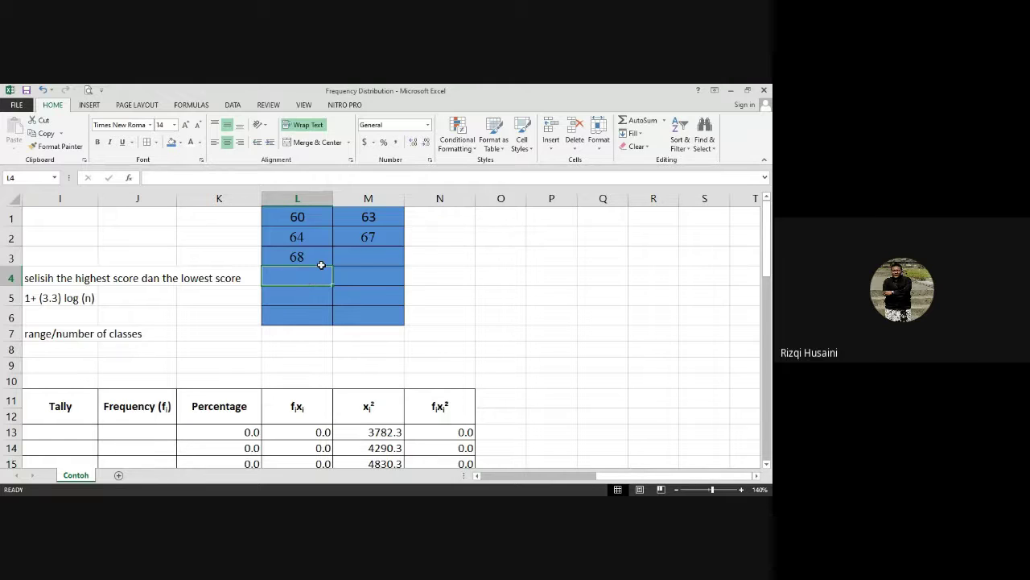
pyautogui.click(362, 257)
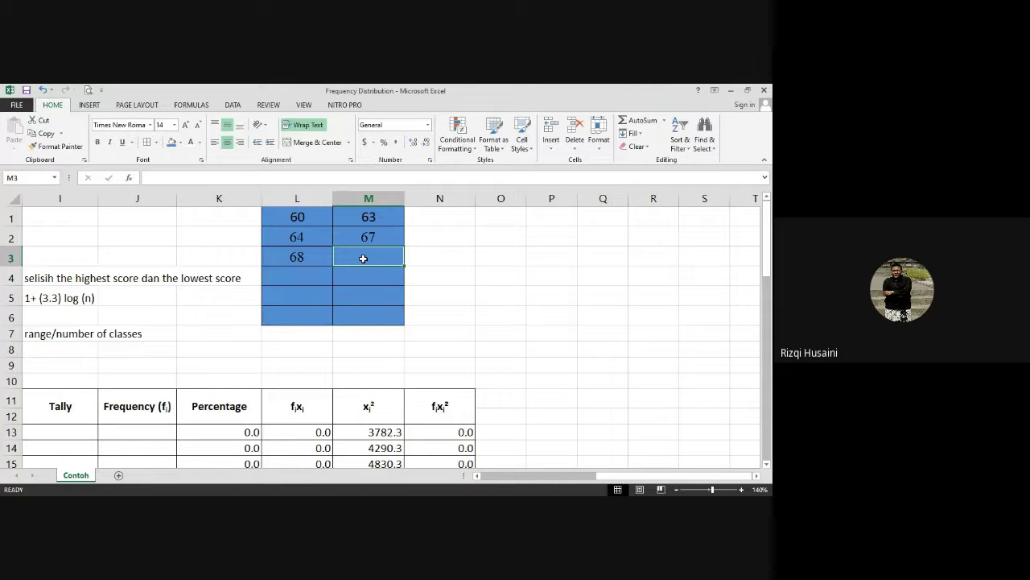
pyautogui.write('71')
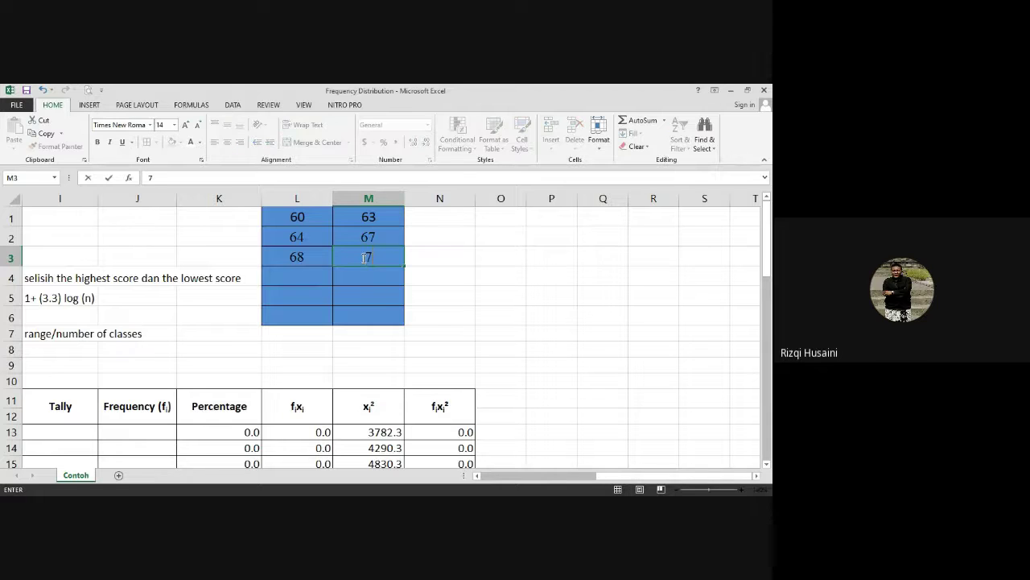
# - Enter the fourth class limits in the blue grid: 72 in L4 and 75 in M4
pyautogui.click(293, 277)
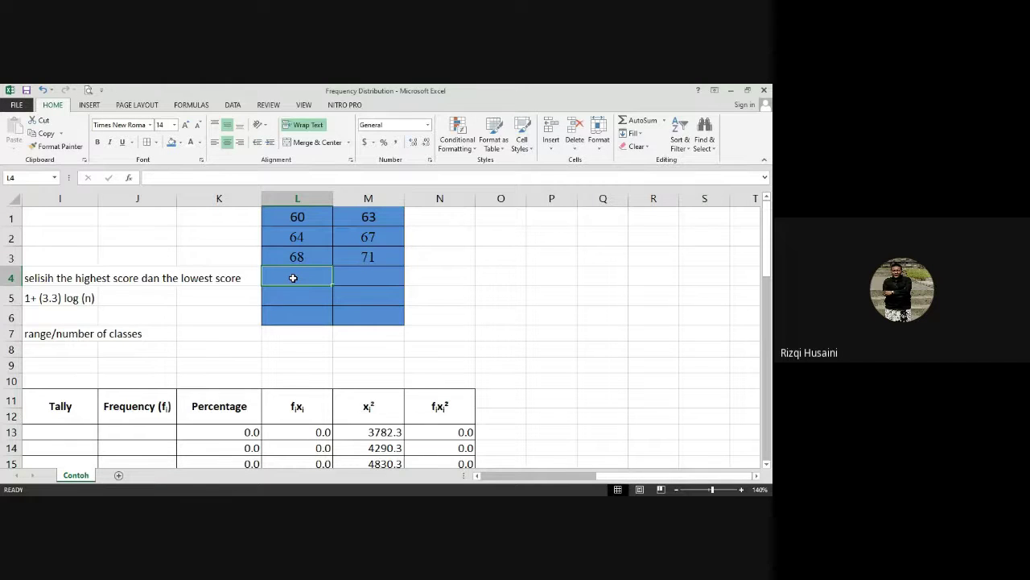
pyautogui.write('73')
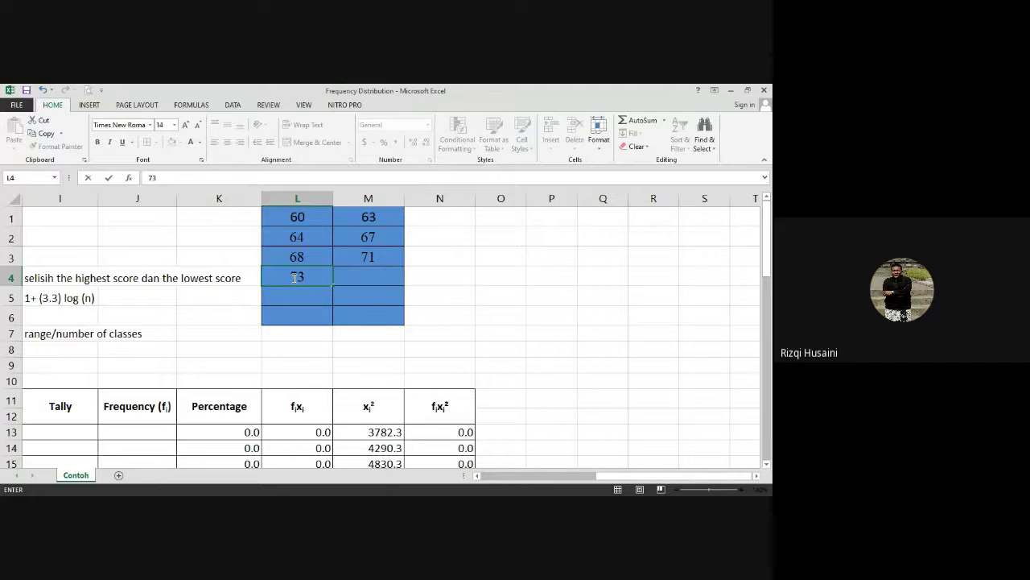
pyautogui.press('BackSpace')
pyautogui.write('2')
pyautogui.click(370, 278)
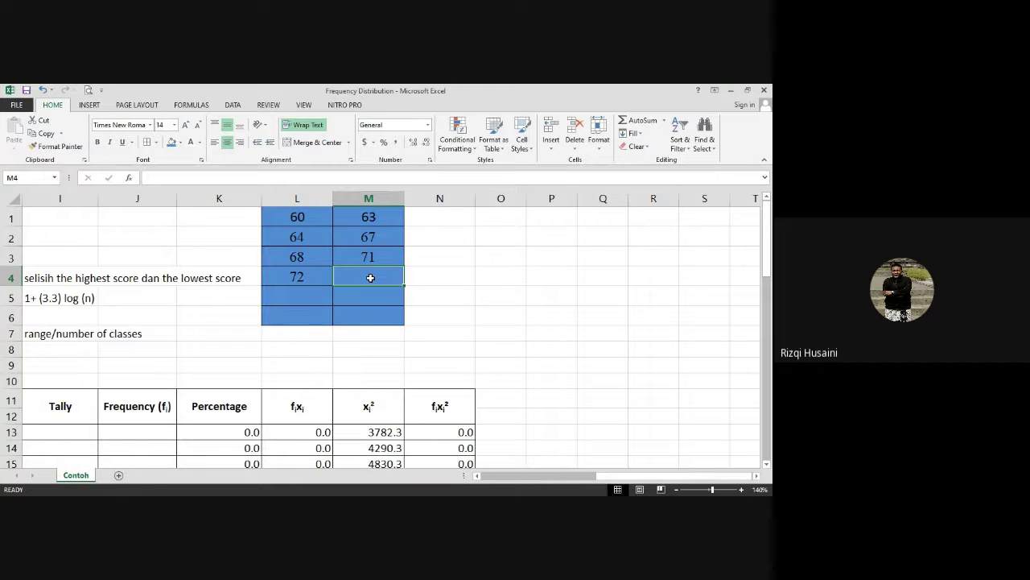
pyautogui.write('75')
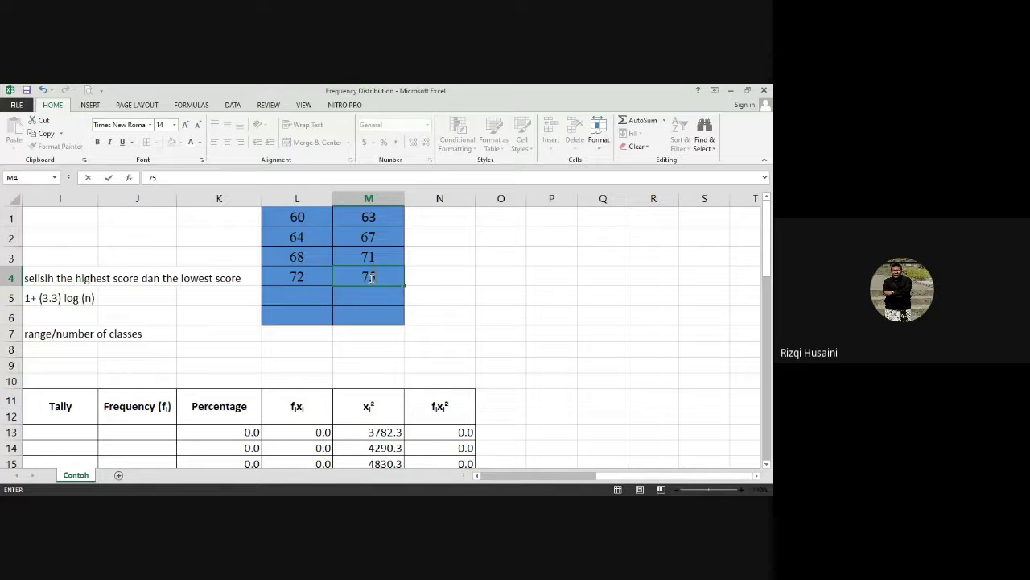
# - Enter the fifth class limits in the blue grid: 76 in L5 and 79 in M5
pyautogui.click(294, 294)
pyautogui.write('76')
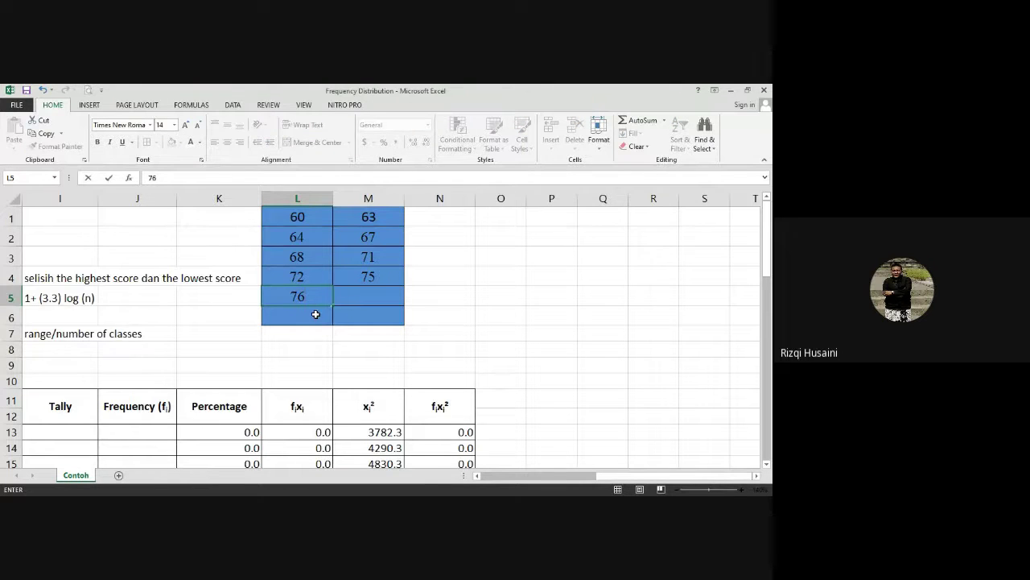
pyautogui.click(377, 293)
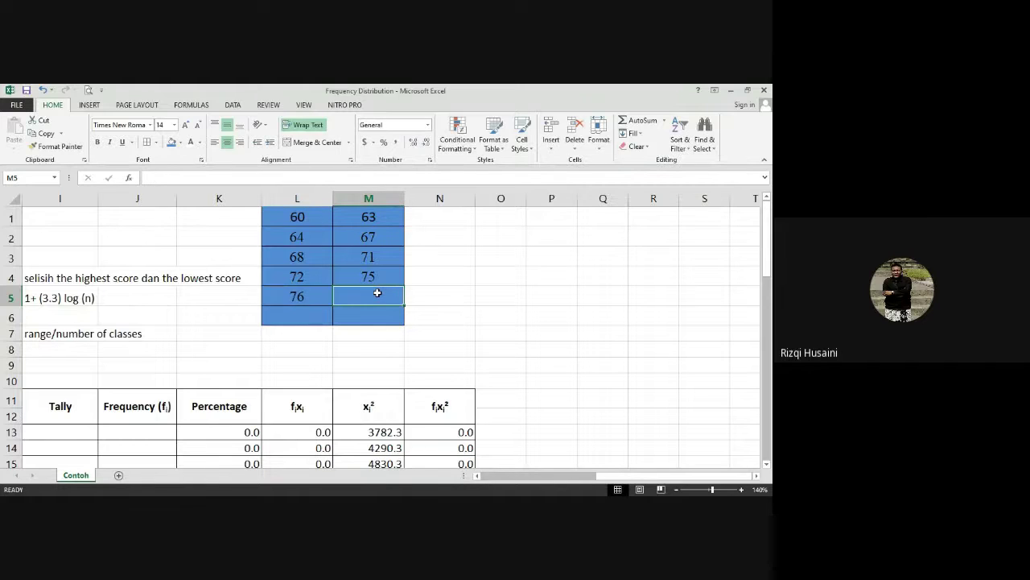
pyautogui.write('79')
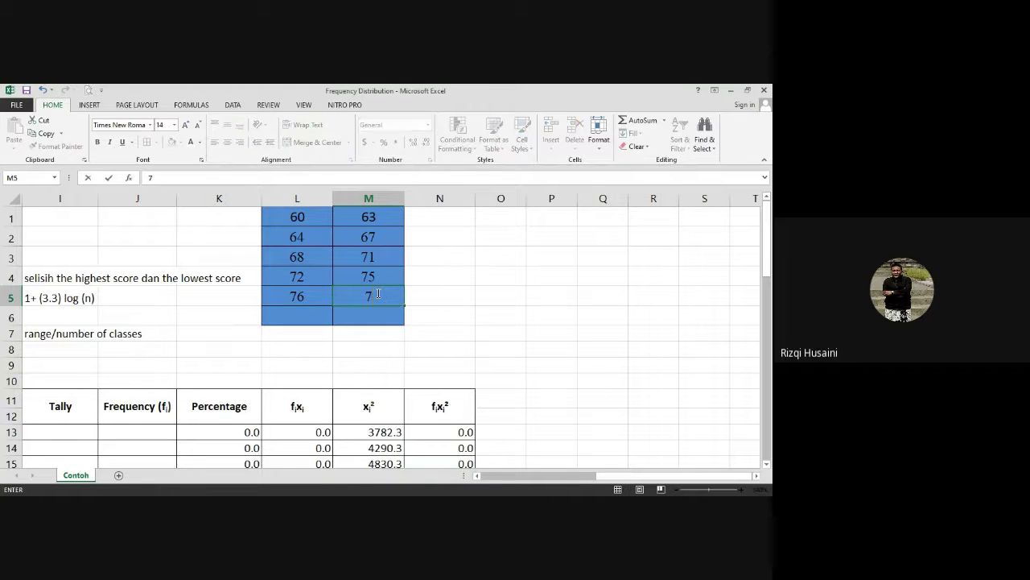
# - Enter the sixth class limits in the blue grid: 80 in L6 and 84 in M6
pyautogui.click(307, 323)
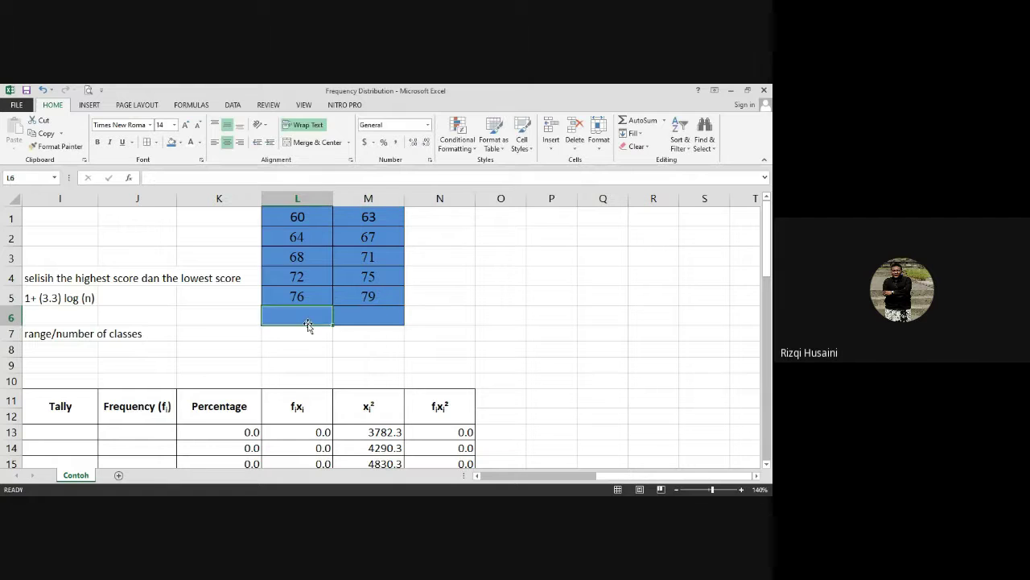
pyautogui.write('80')
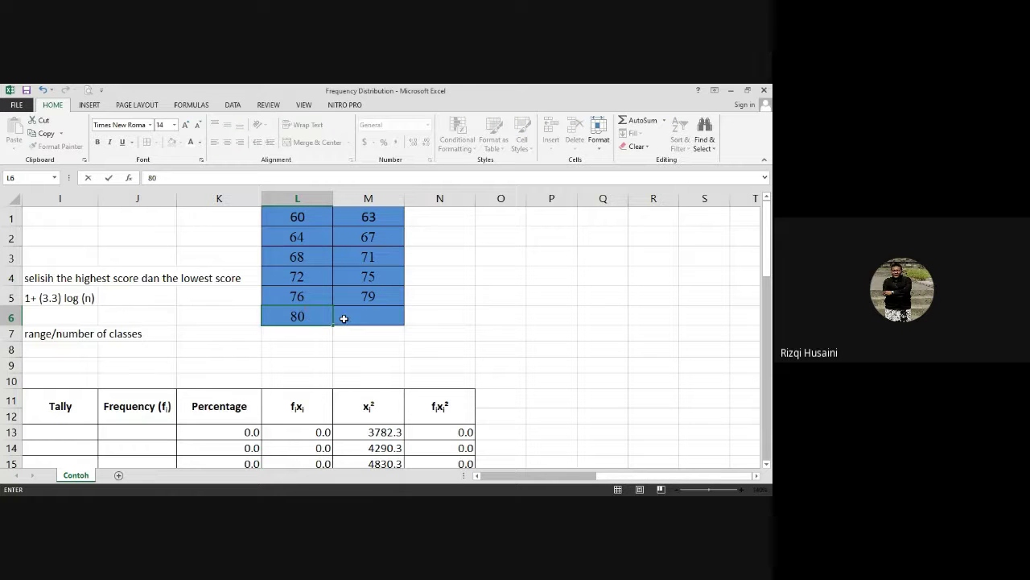
pyautogui.click(373, 322)
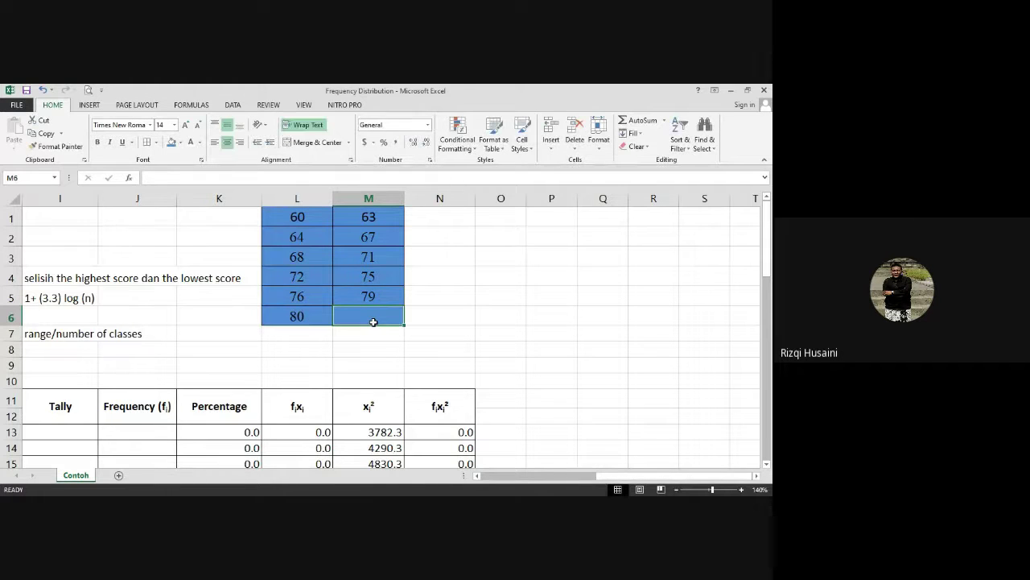
pyautogui.write('84')
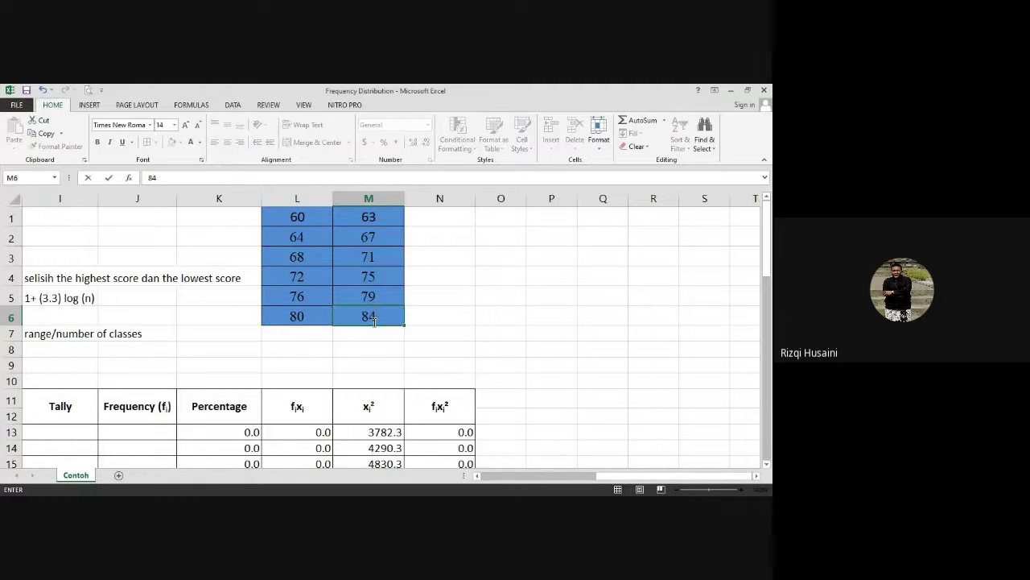
pyautogui.click(506, 294)
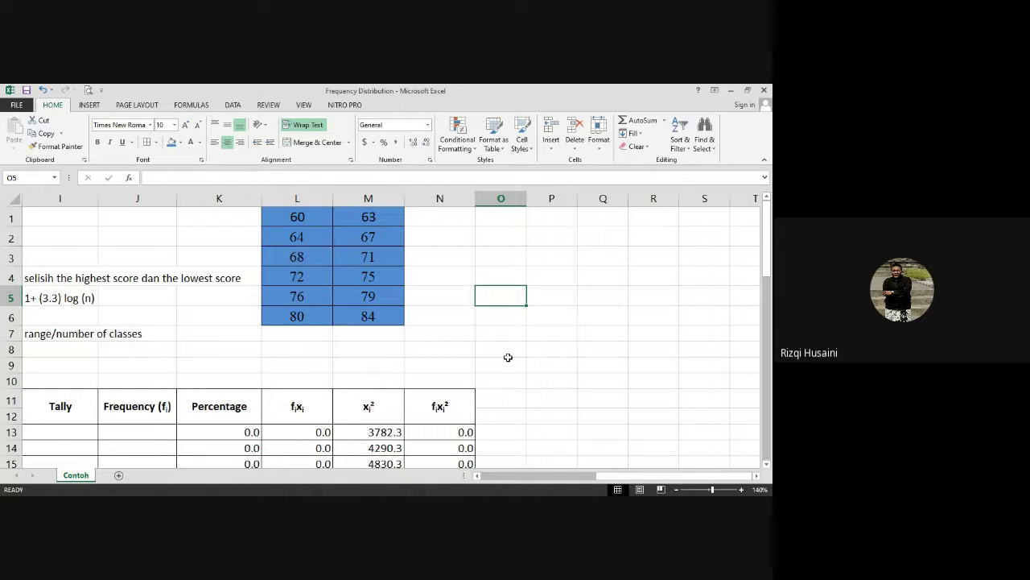
# - Check the last upper limit in M6 against the highest score and highlight the highest score cell G2 with a blue fill
pyautogui.moveTo(594, 475)
pyautogui.mouseDown()
pyautogui.moveTo(620, 481)
pyautogui.moveTo(568, 478)
pyautogui.moveTo(583, 478)
pyautogui.mouseUp()
pyautogui.click(677, 334)
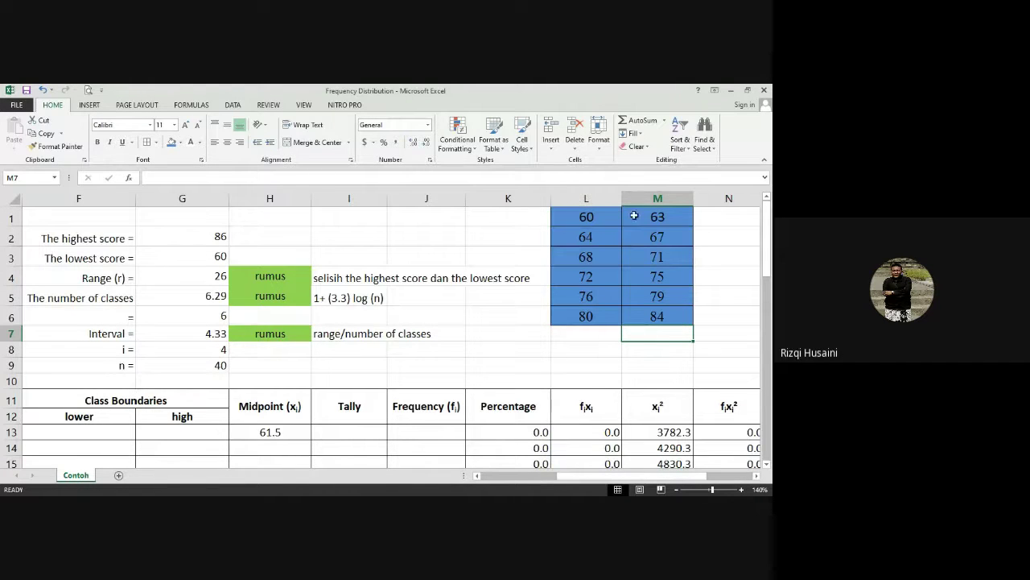
pyautogui.click(682, 315)
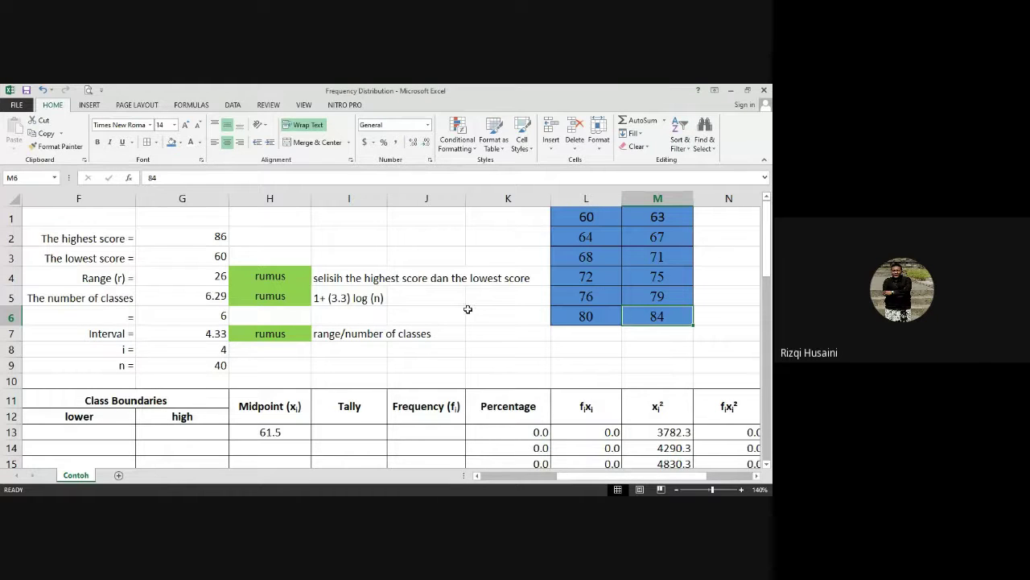
pyautogui.click(193, 236)
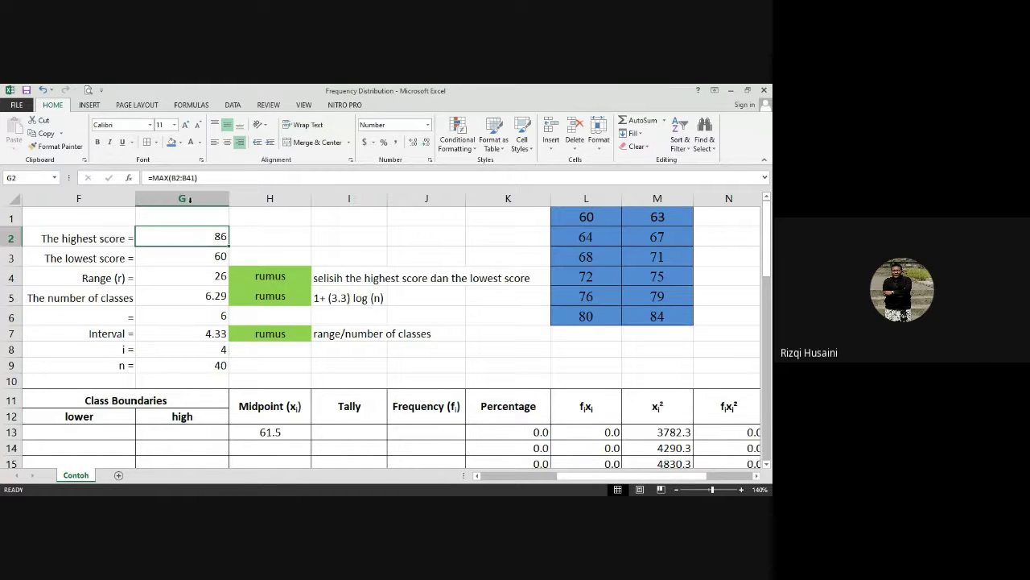
pyautogui.click(170, 142)
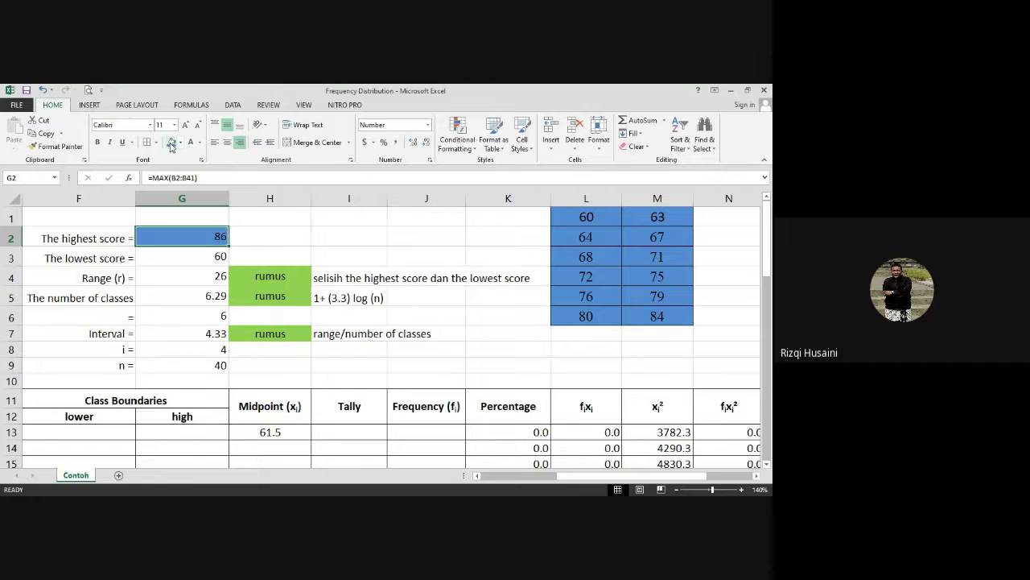
# - Recheck the last upper limit in M6 and set the class interval i in G8 to 5
pyautogui.click(650, 334)
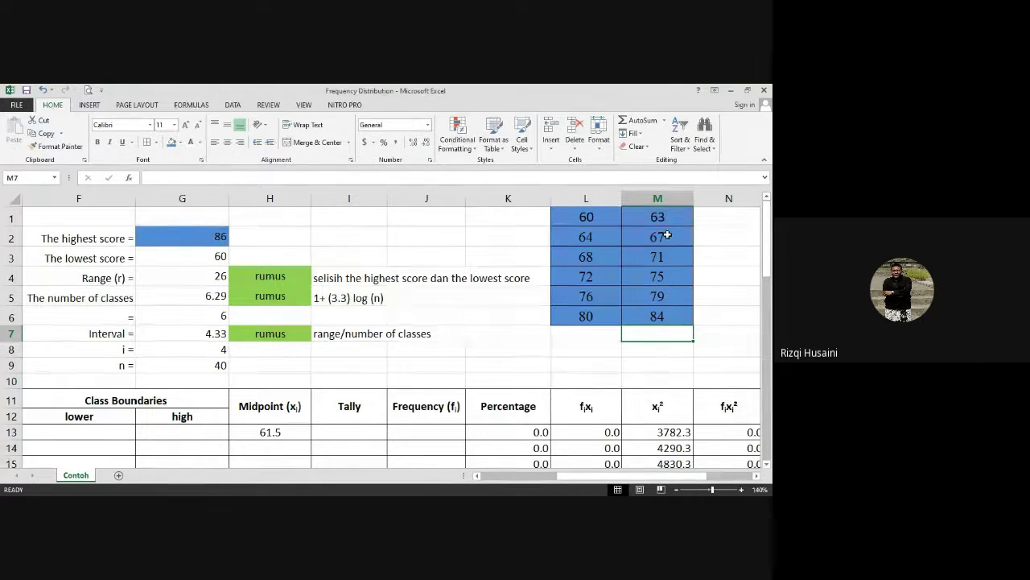
pyautogui.click(656, 316)
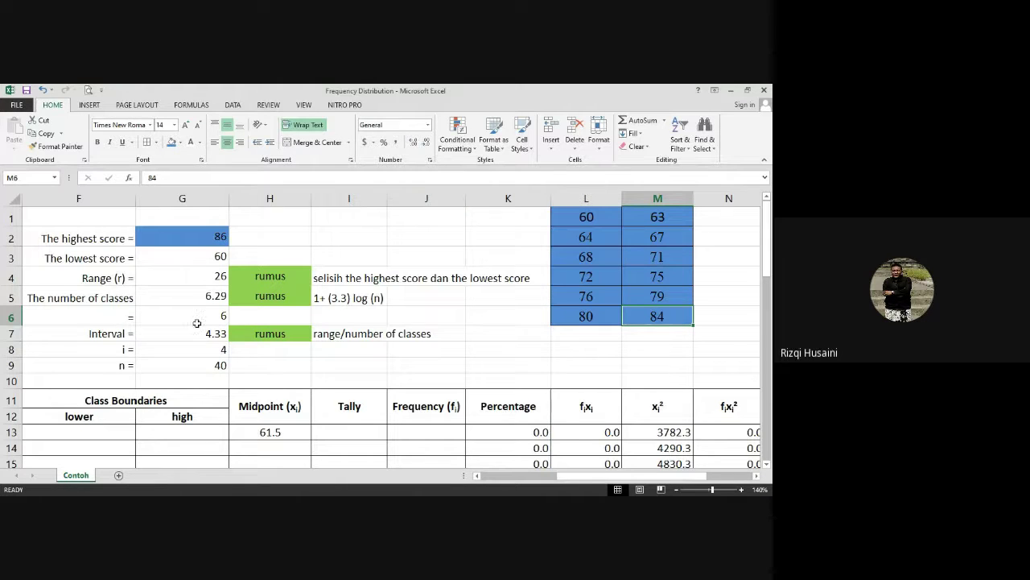
pyautogui.click(219, 351)
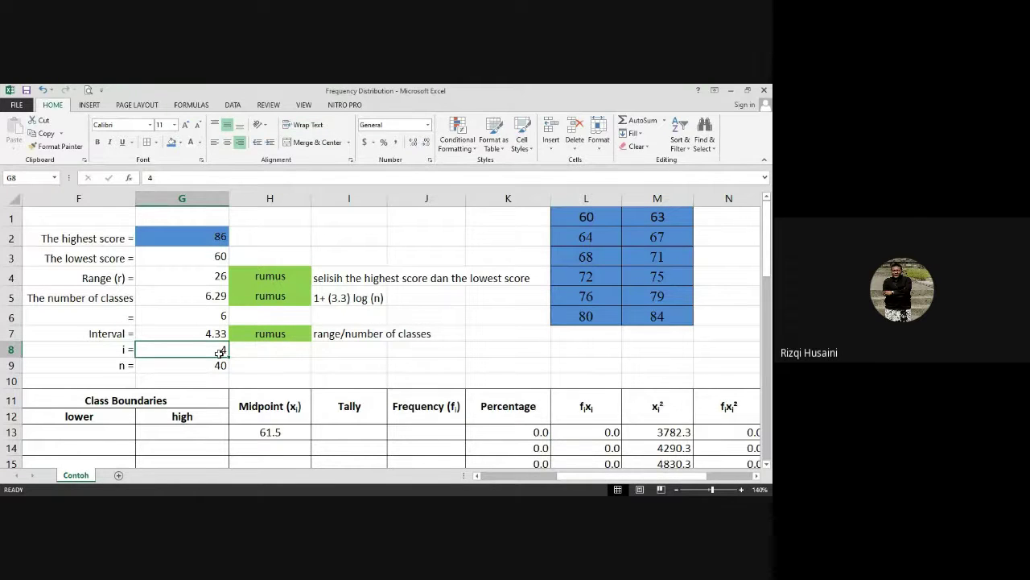
pyautogui.write('5')
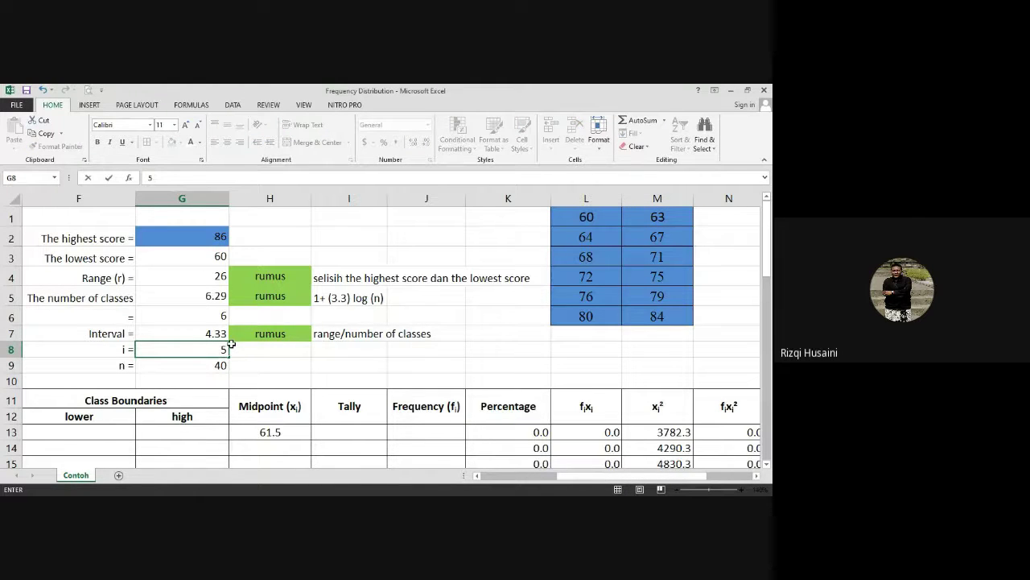
pyautogui.click(246, 349)
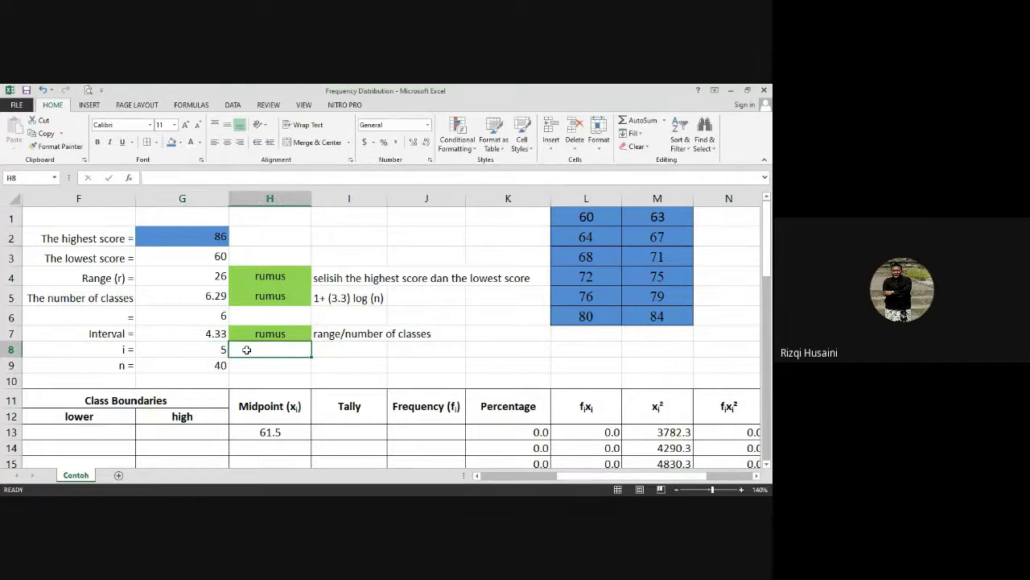
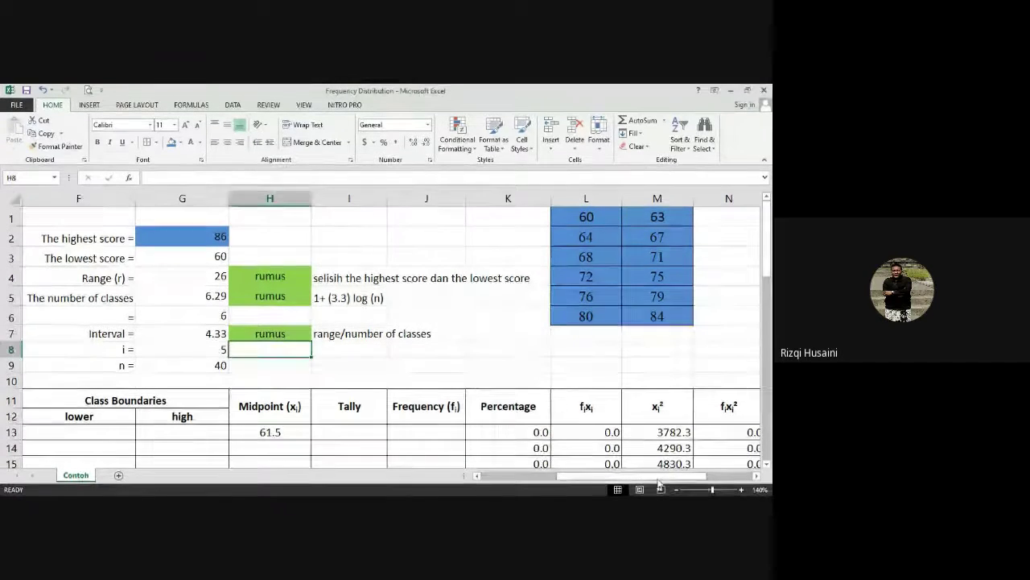
# - Format cells N1:O6 with borders and a blue fill for a second set of class limits
pyautogui.moveTo(518, 477); pyautogui.dragTo(581, 478)
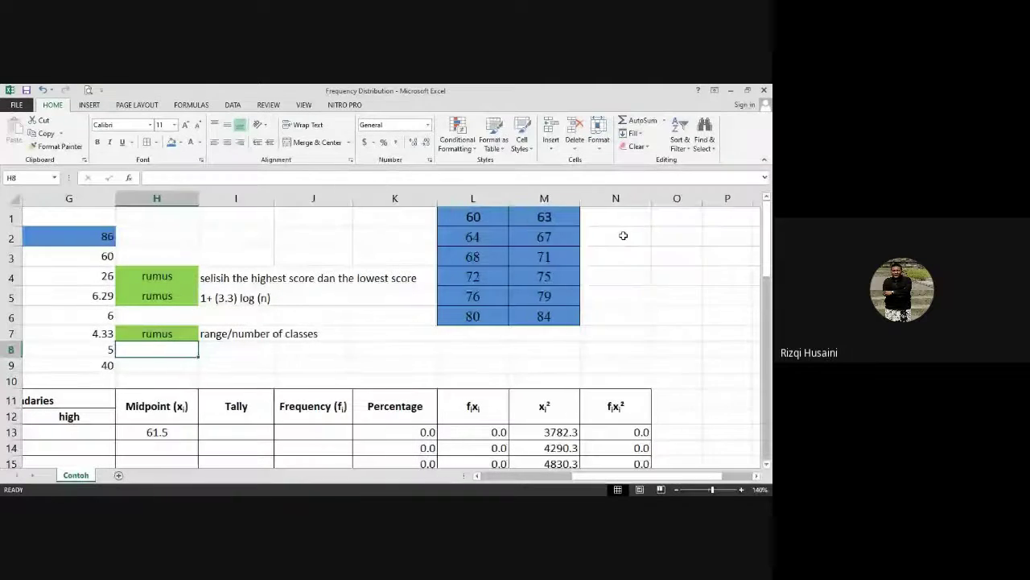
pyautogui.moveTo(610, 219); pyautogui.dragTo(665, 312)
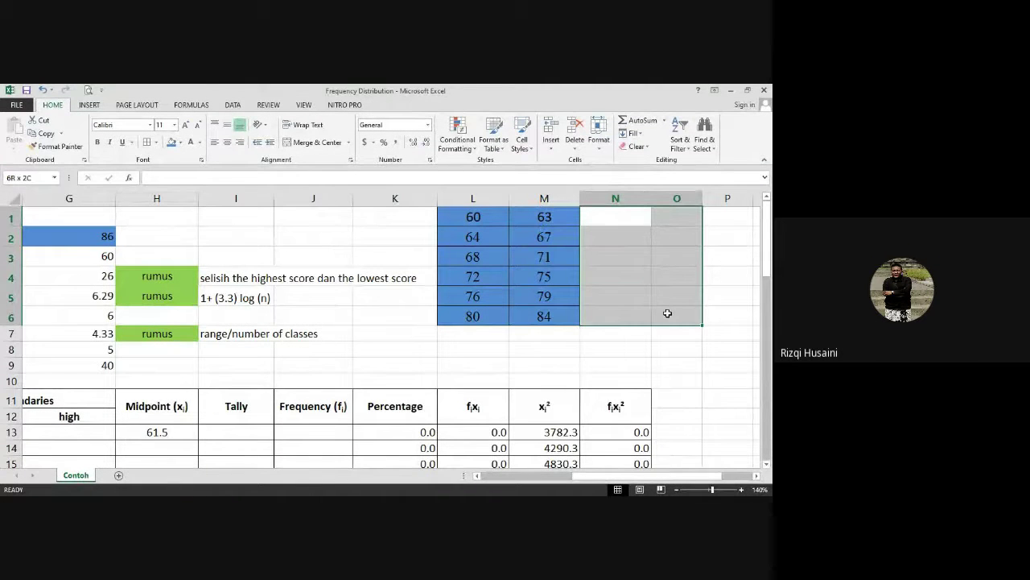
pyautogui.click(147, 143)
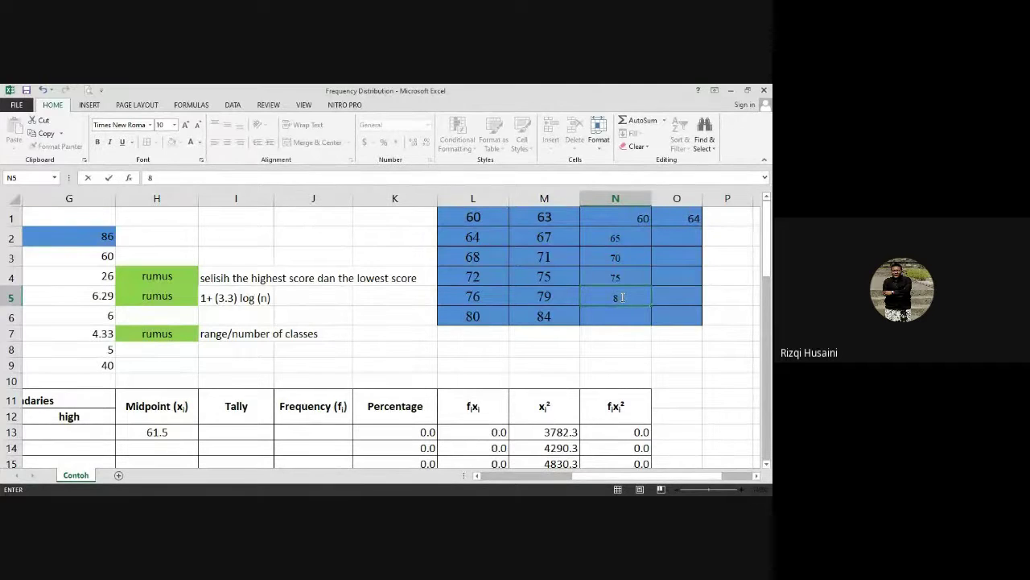
# - Enter 80 as the fifth lower limit in N5 and the upper limits 69, 74, 79 and 84 in O2 to O5
pyautogui.write('0')
pyautogui.click(681, 239)
pyautogui.write('69')
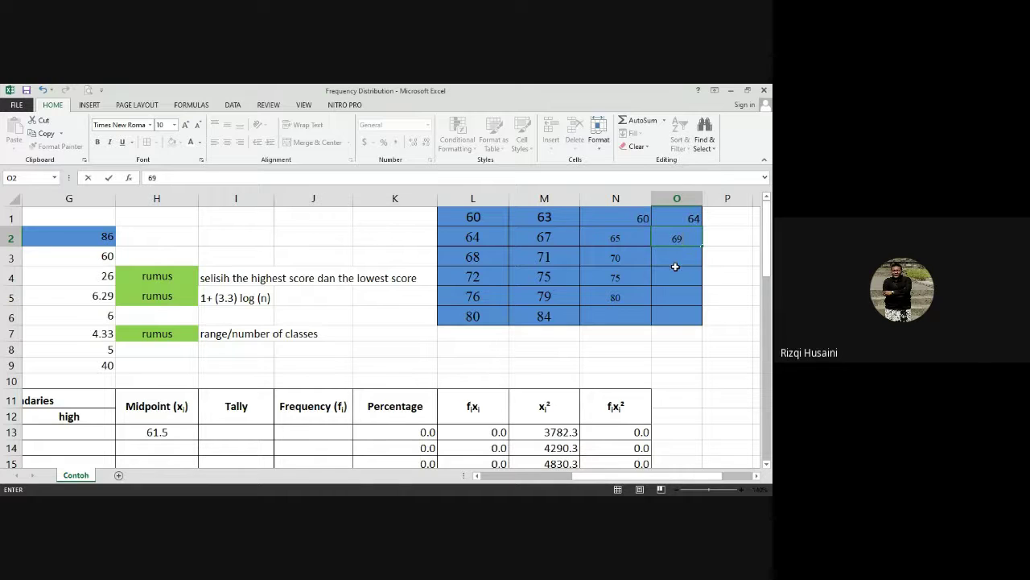
pyautogui.click(677, 259)
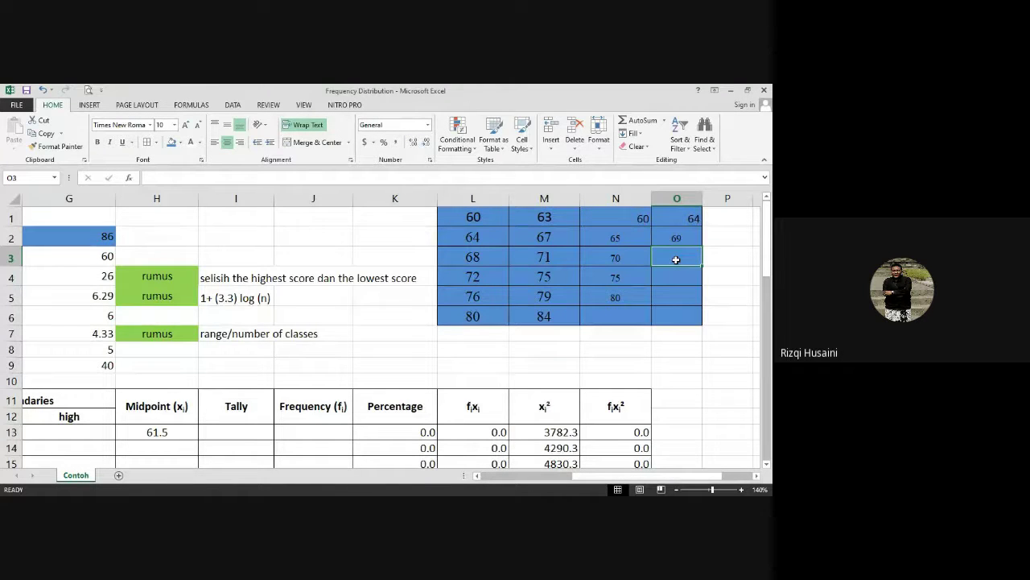
pyautogui.write('74')
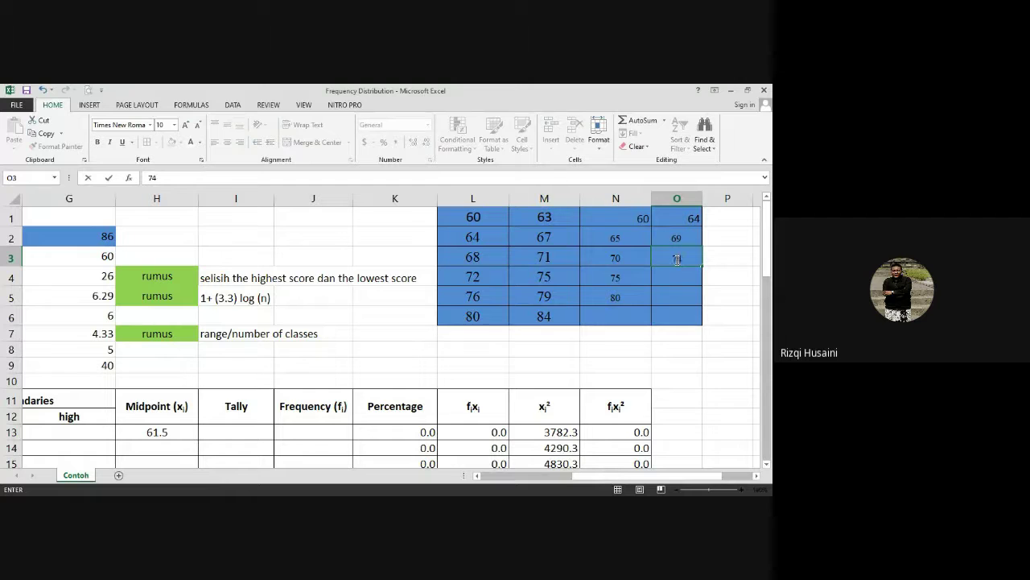
pyautogui.click(666, 277)
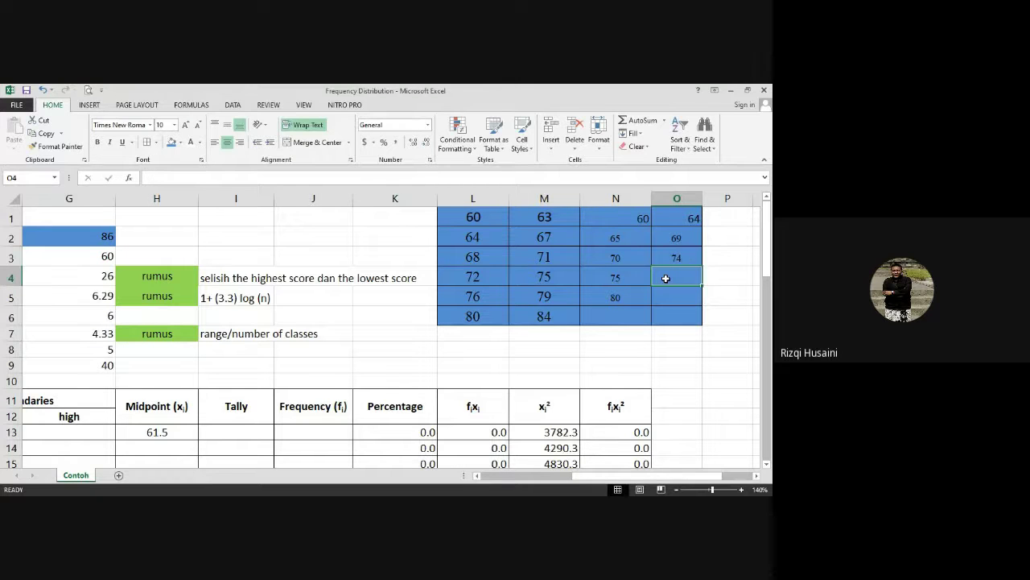
pyautogui.write('79')
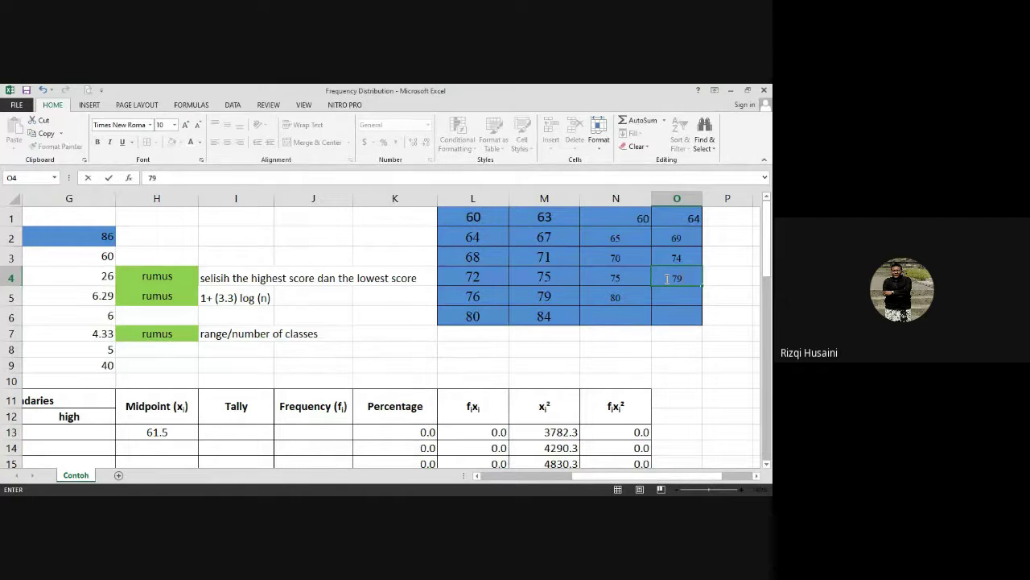
pyautogui.click(670, 299)
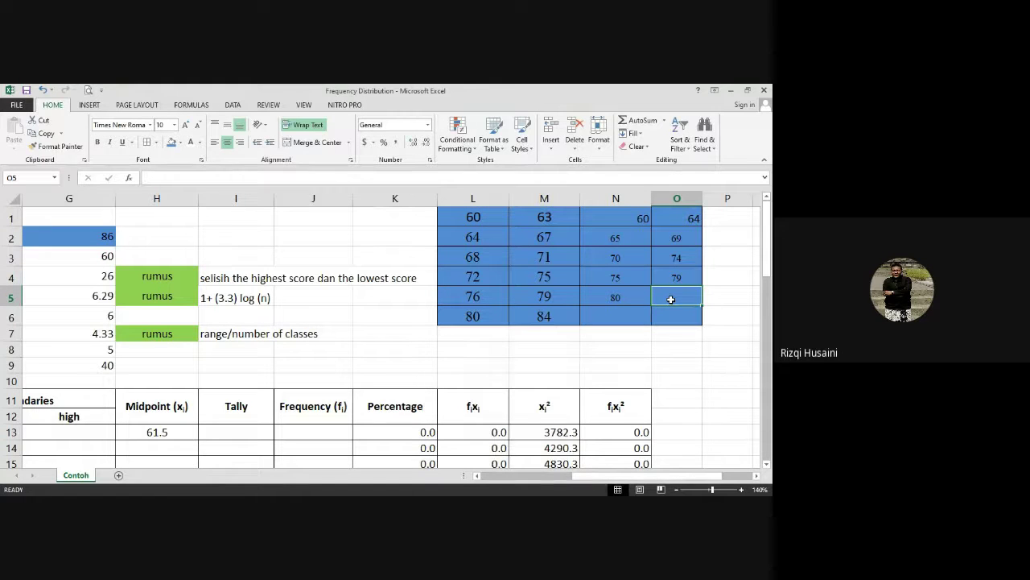
pyautogui.write('84')
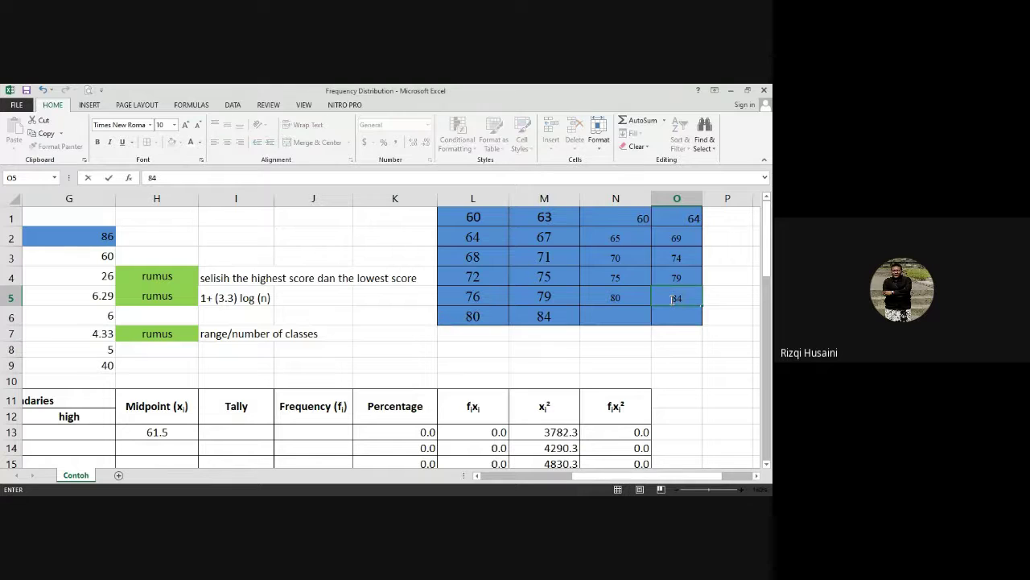
pyautogui.click(623, 311)
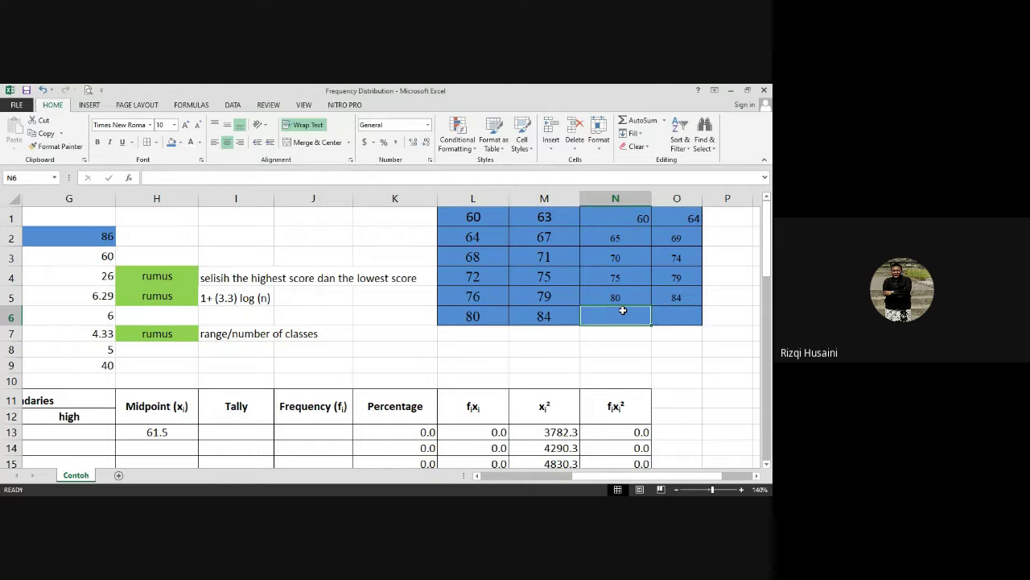
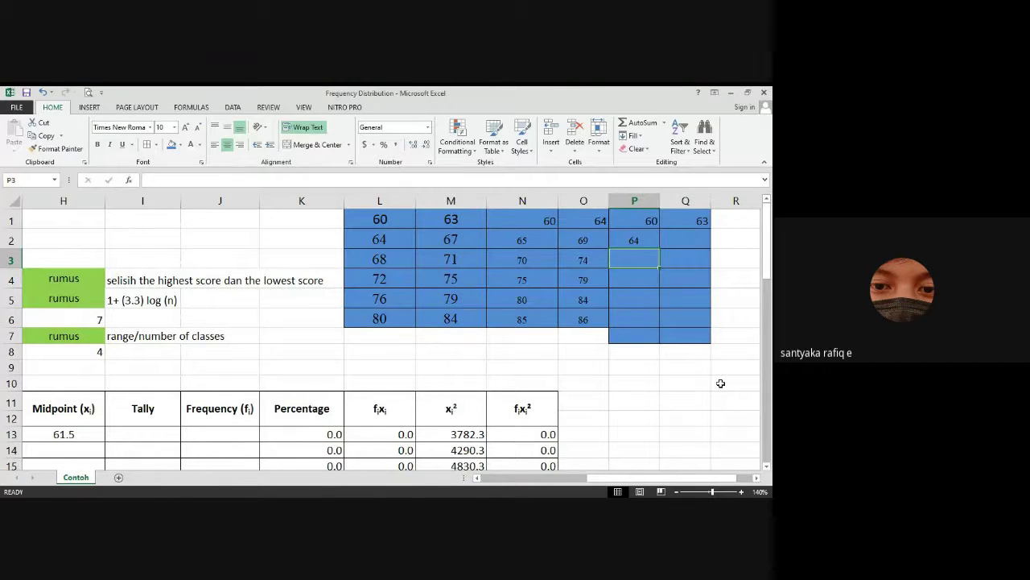
# - Enter 68 as the third lower limit in P3 of the third blue grid
pyautogui.write('68')
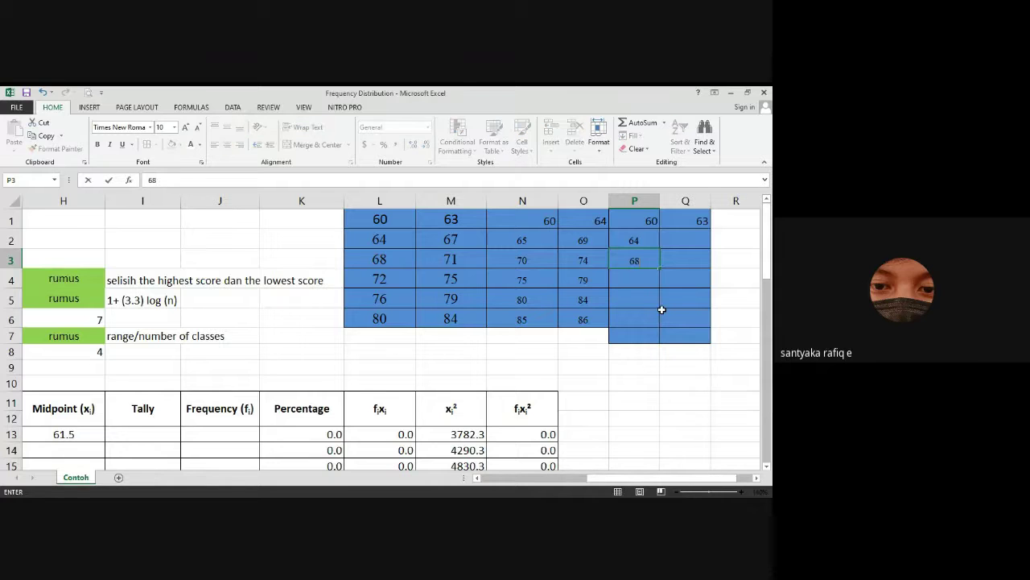
pyautogui.click(640, 284)
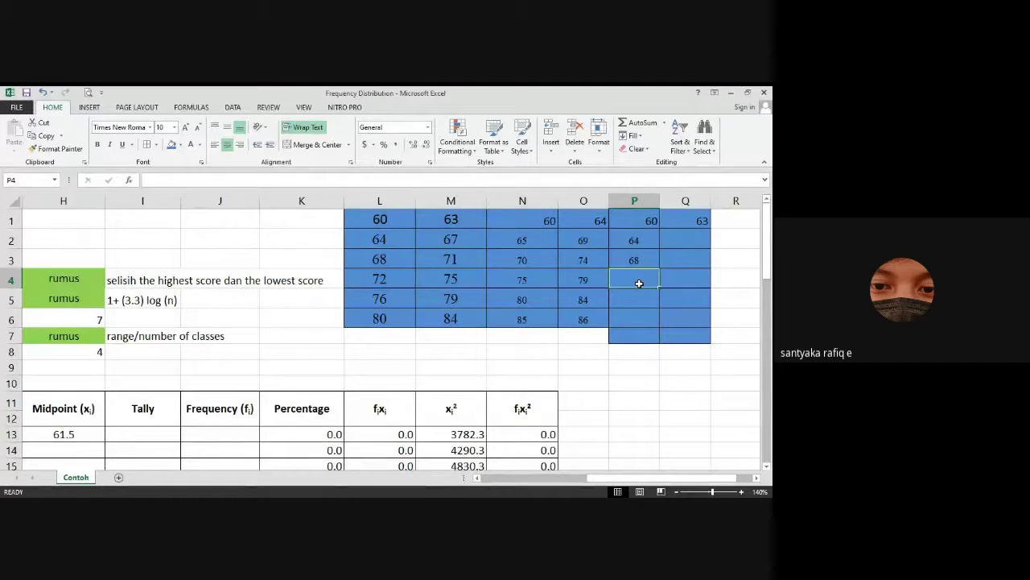
# - Calculate the interval for seven classes in H8 by dividing the range in G4 by the class number in H6
pyautogui.hscroll(-2, 621, 480)
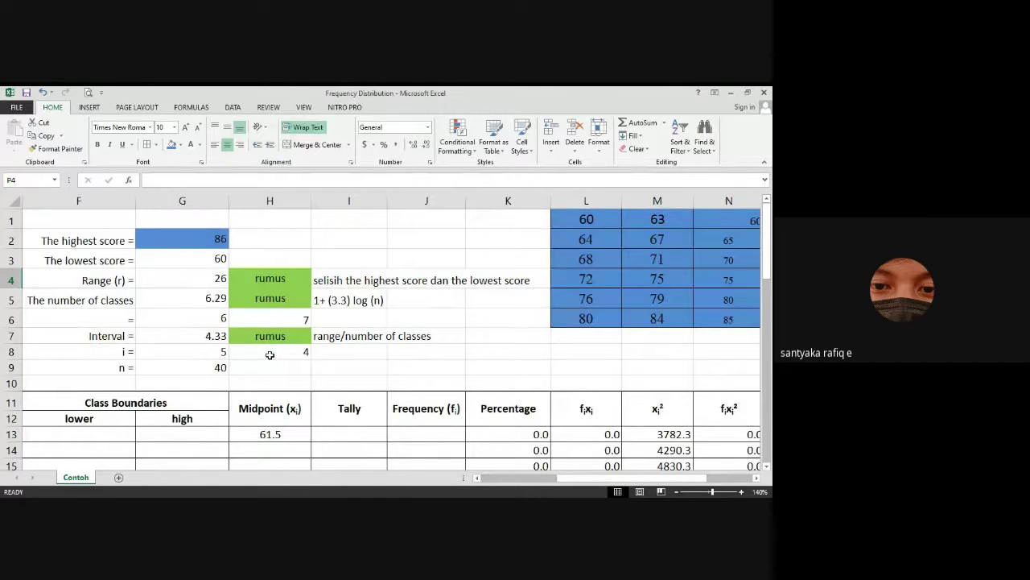
pyautogui.click(308, 353)
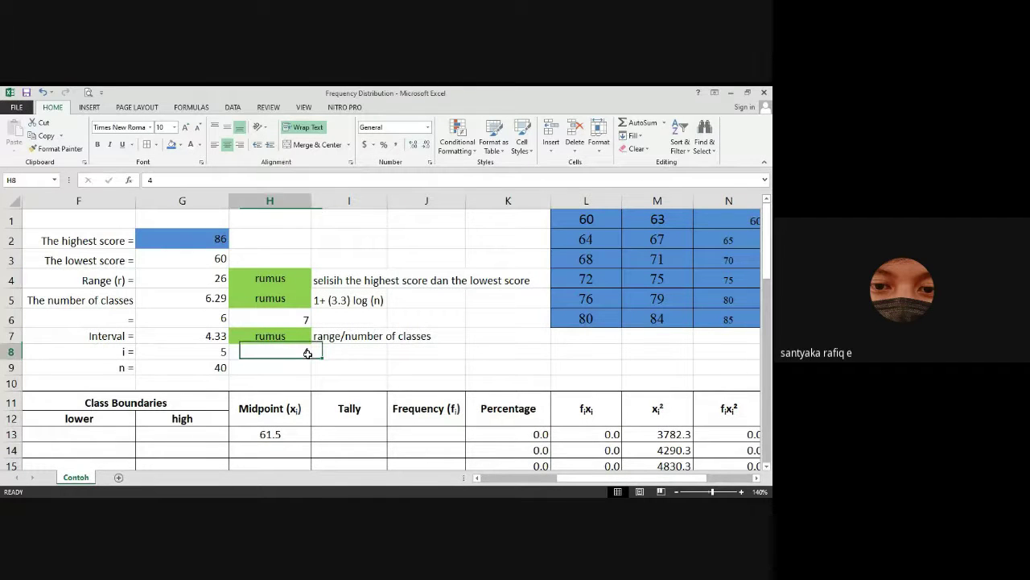
pyautogui.write('=')
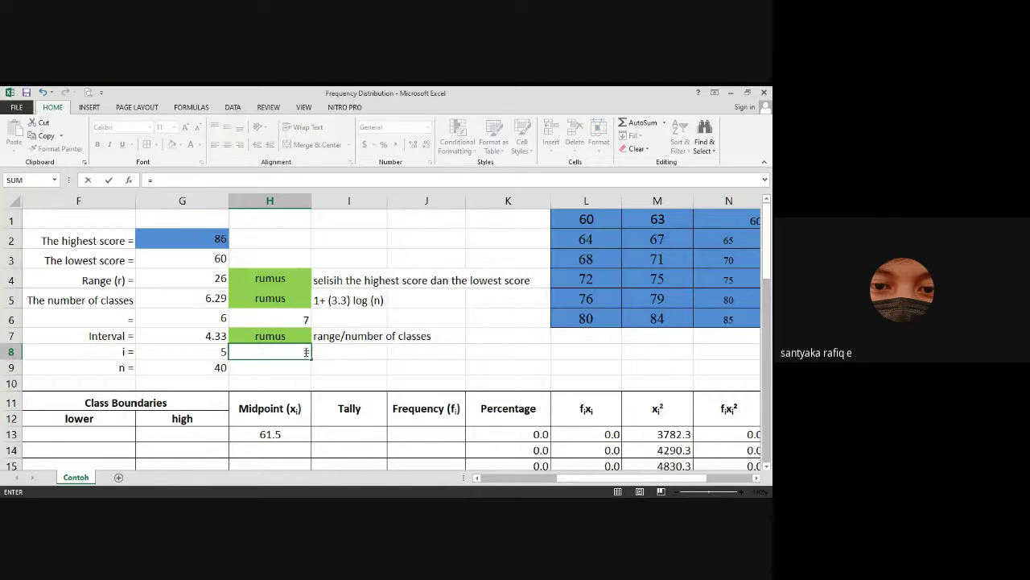
pyautogui.click(197, 278)
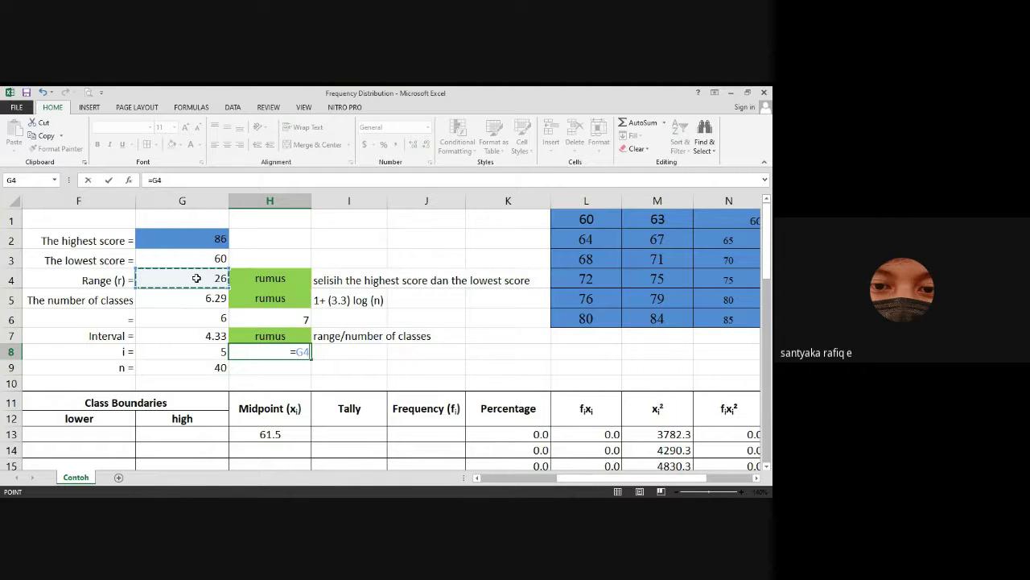
pyautogui.write('/')
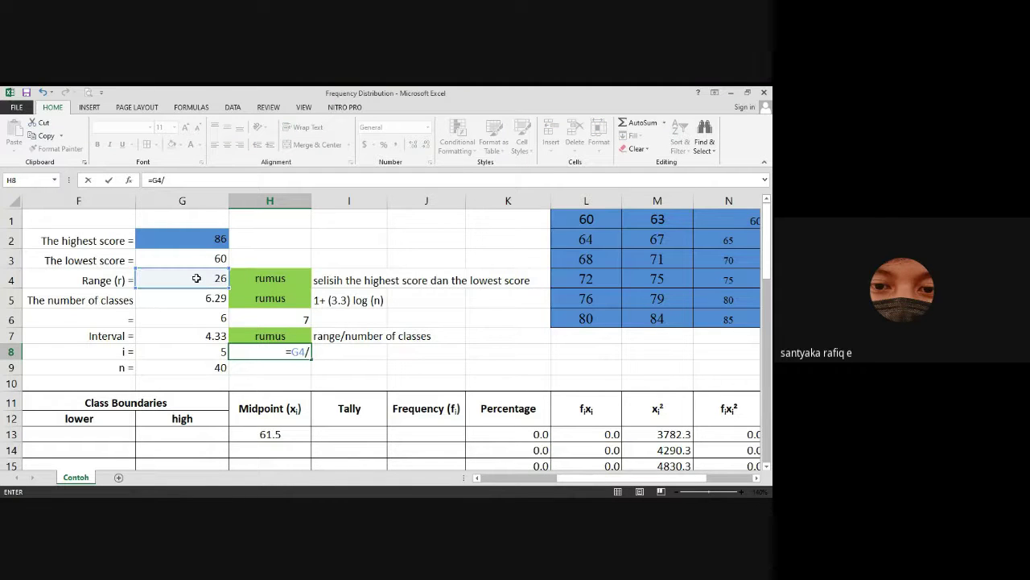
pyautogui.click(296, 315)
pyautogui.press('Return')
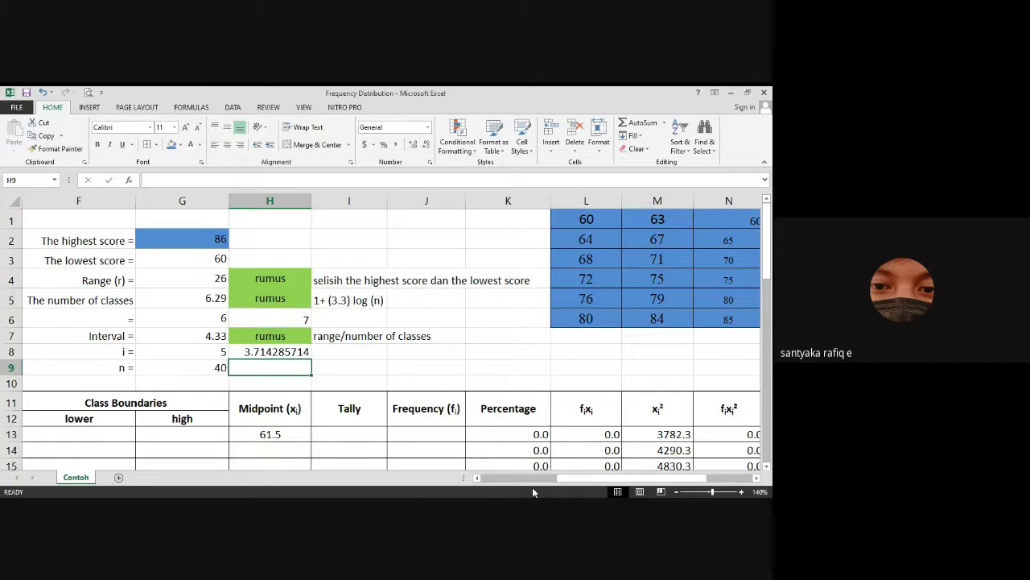
# - Enter the second and third upper limits of the third grid: 67 in Q2 and 71 in Q3
pyautogui.hscroll(3, 524, 340)
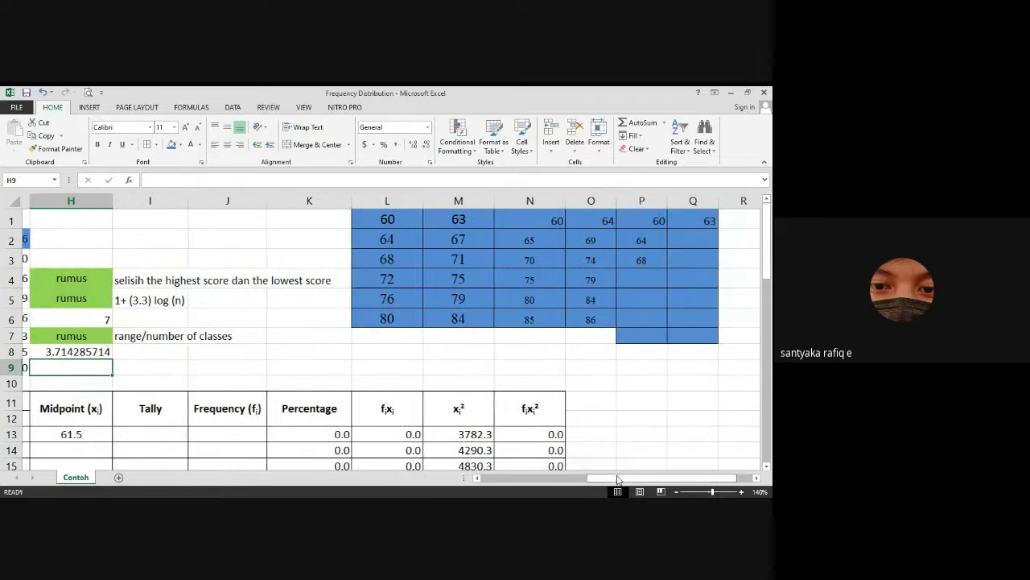
pyautogui.click(692, 233)
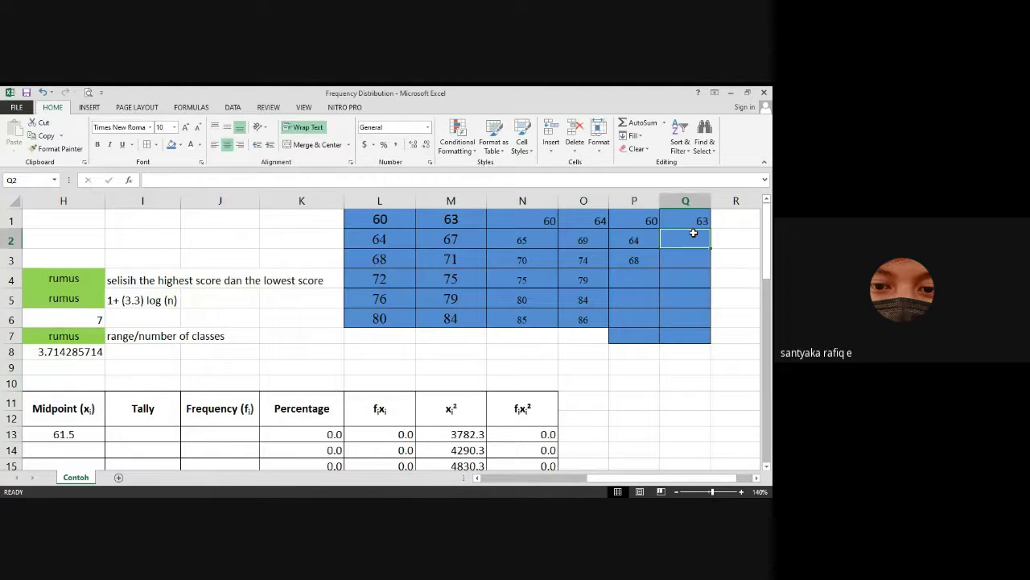
pyautogui.write('67')
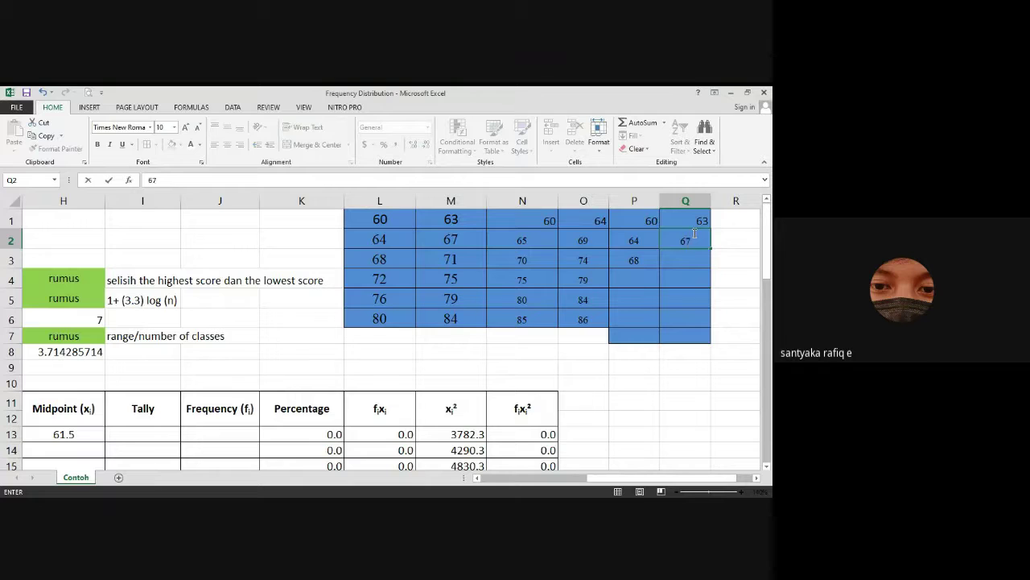
pyautogui.press('Return')
pyautogui.write('71')
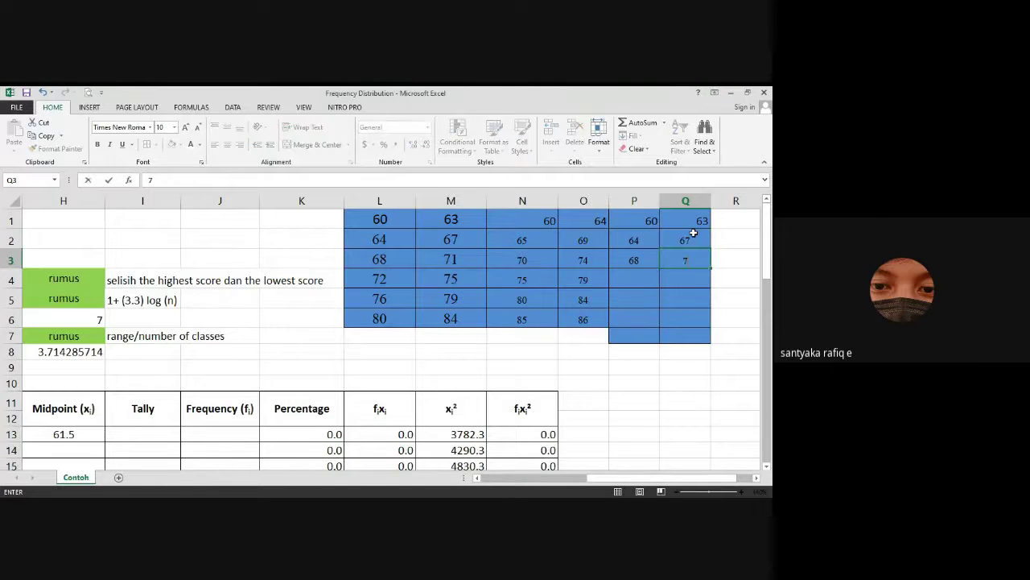
# - Enter the fourth class limits 72 and 75 in P4:Q4 and the fifth class limits 76 and 79 in P5:Q5
pyautogui.click(634, 279)
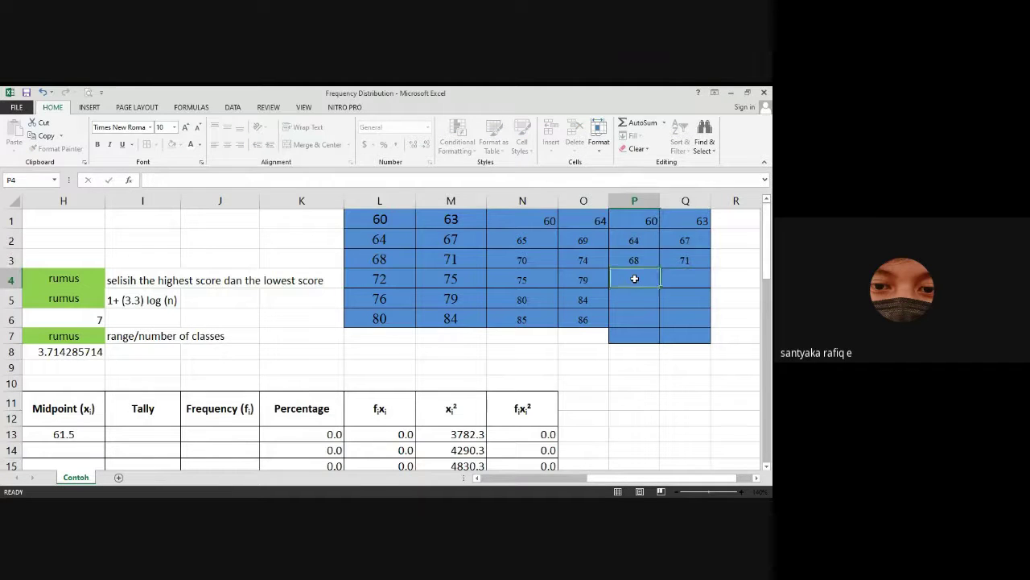
pyautogui.write('72')
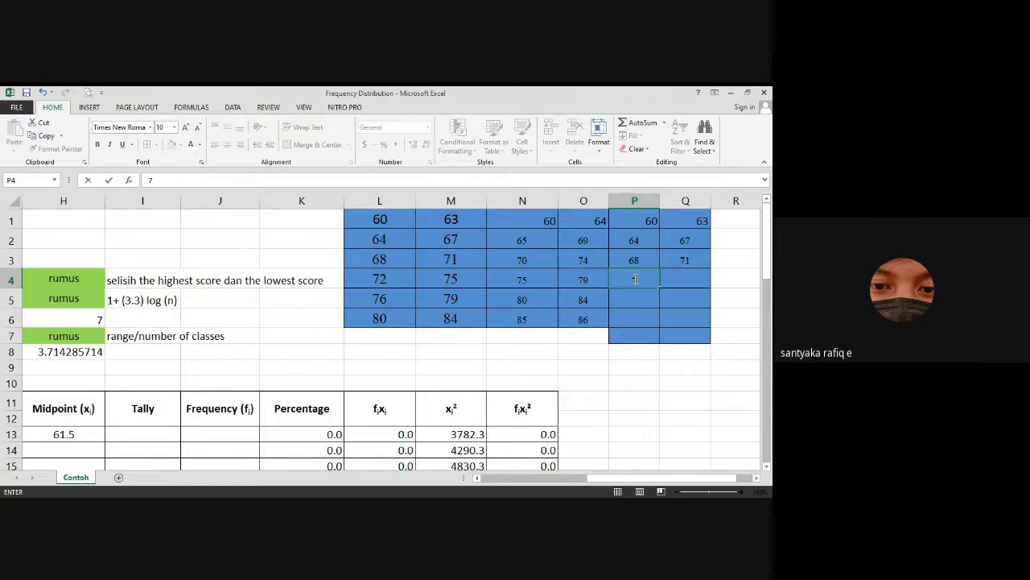
pyautogui.click(680, 283)
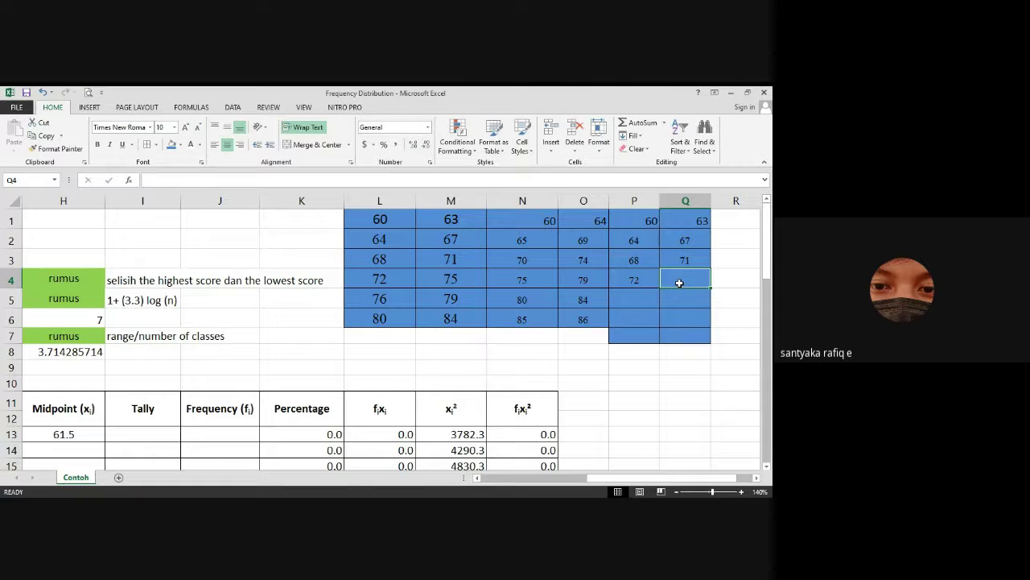
pyautogui.write('75')
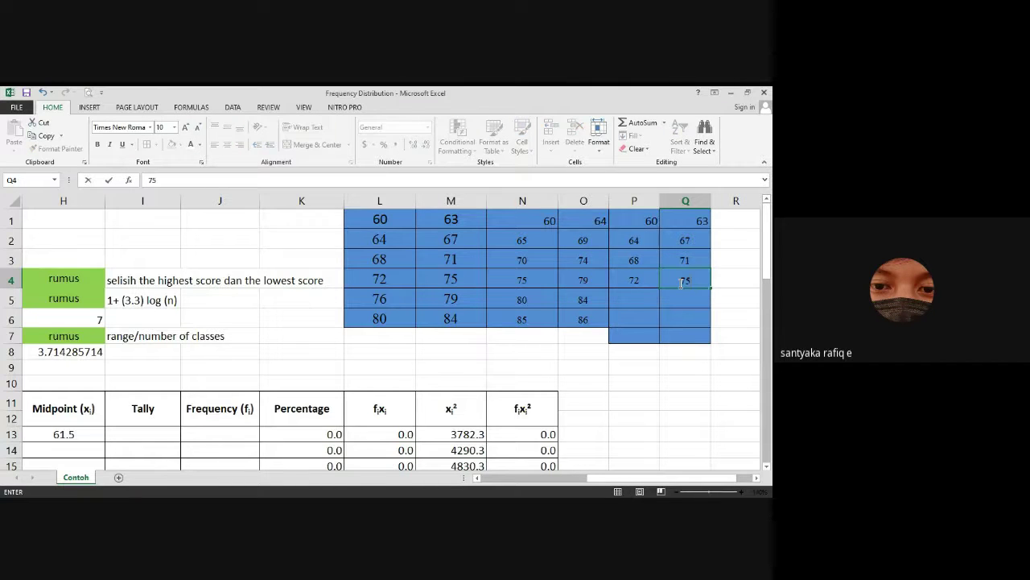
pyautogui.click(630, 296)
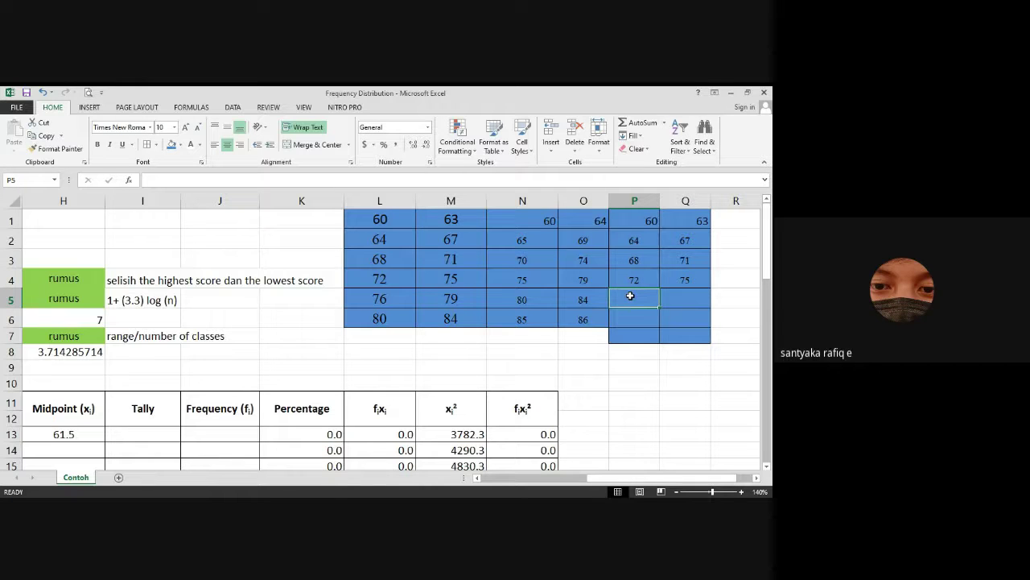
pyautogui.write('76')
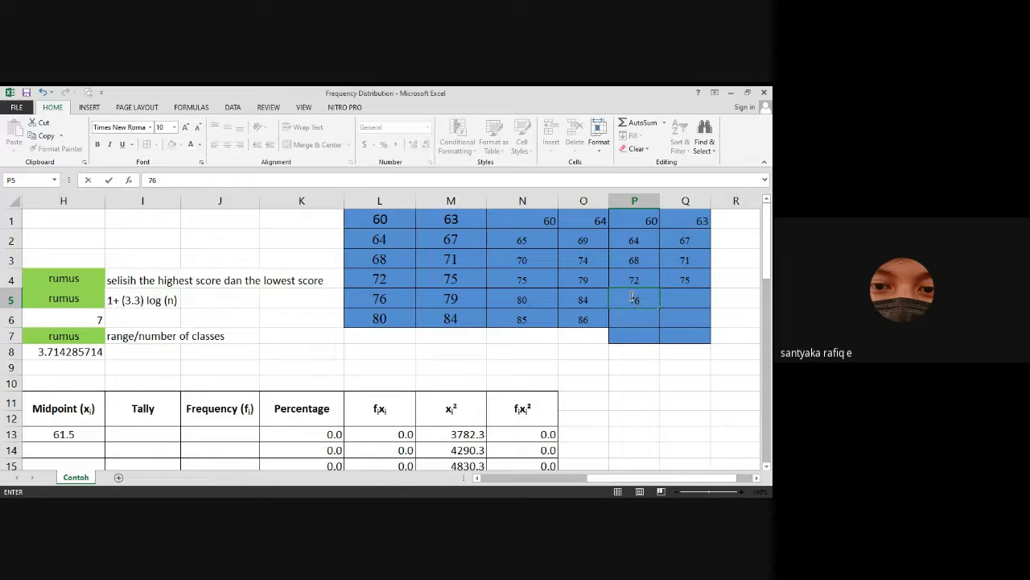
pyautogui.click(697, 304)
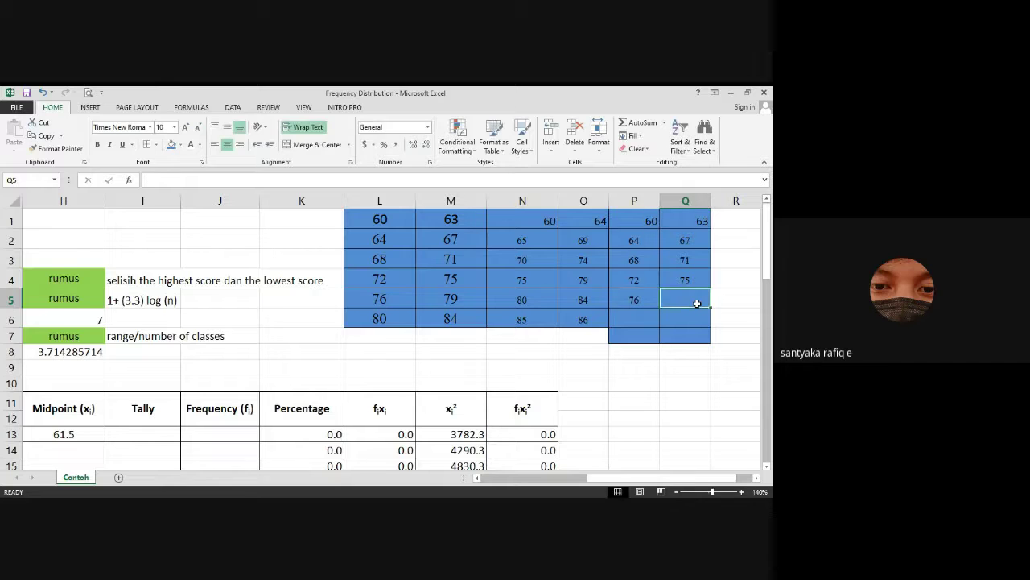
pyautogui.write('79')
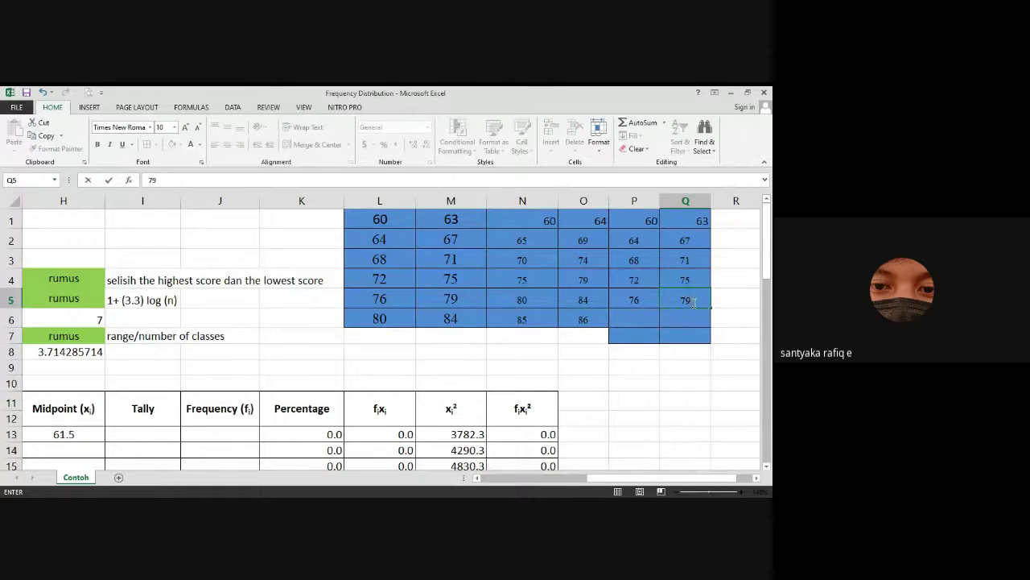
# - Enter 80 as the sixth lower limit in P6 and check the second grid's last upper limit in O6
pyautogui.click(636, 316)
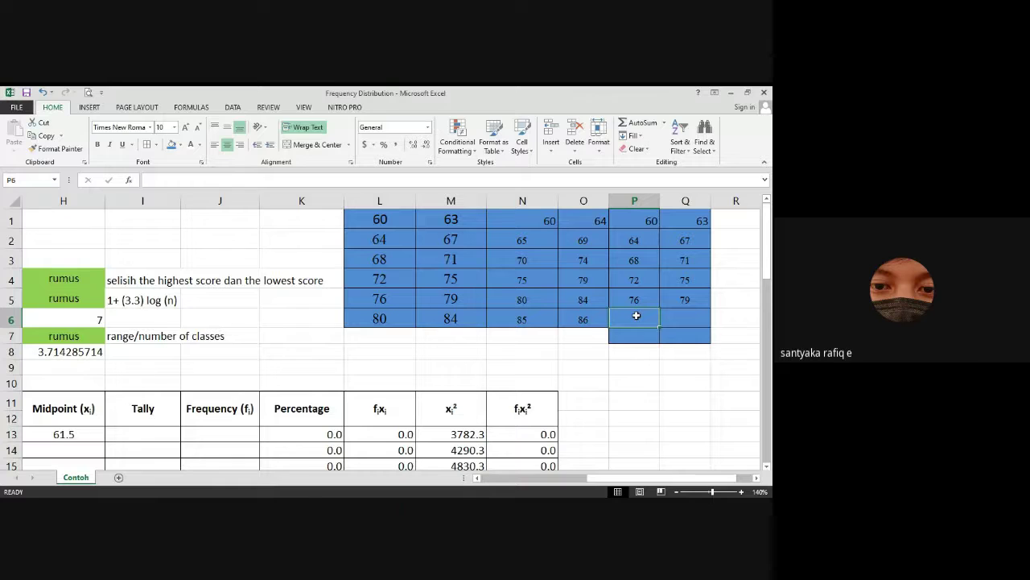
pyautogui.write('80')
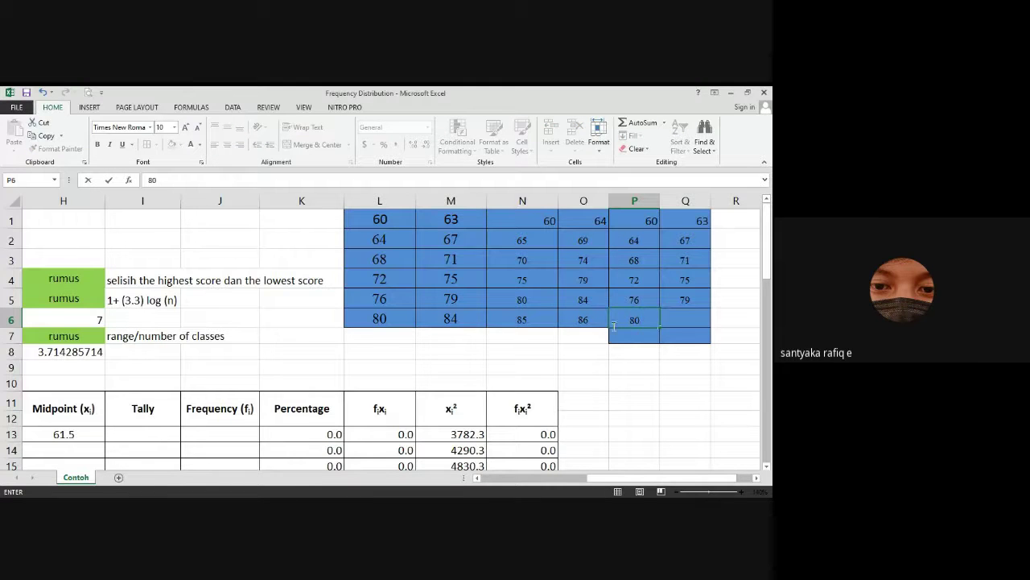
pyautogui.click(586, 322)
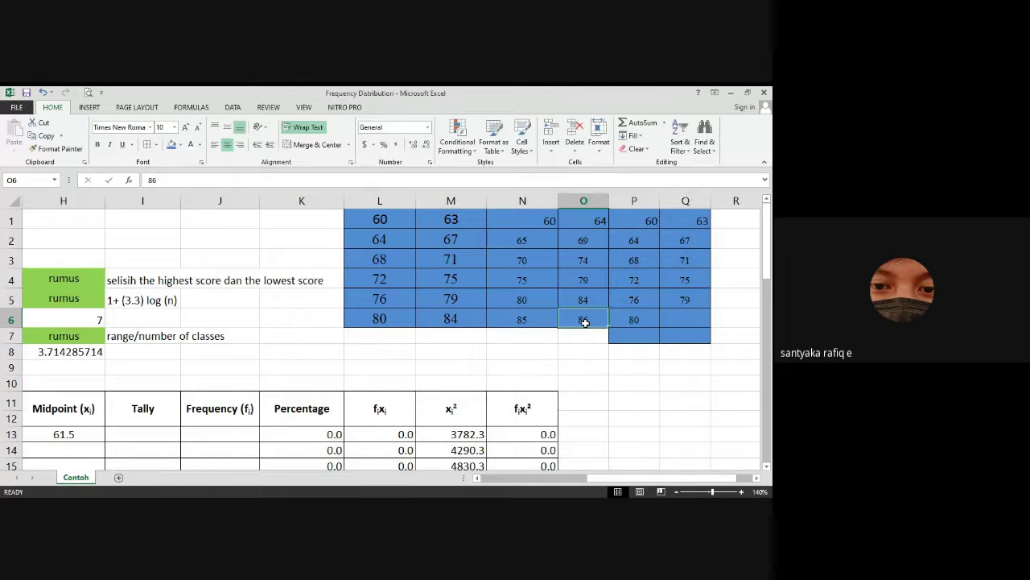
# - Set the second grid's last upper limit in O6 to 89
pyautogui.write('89')
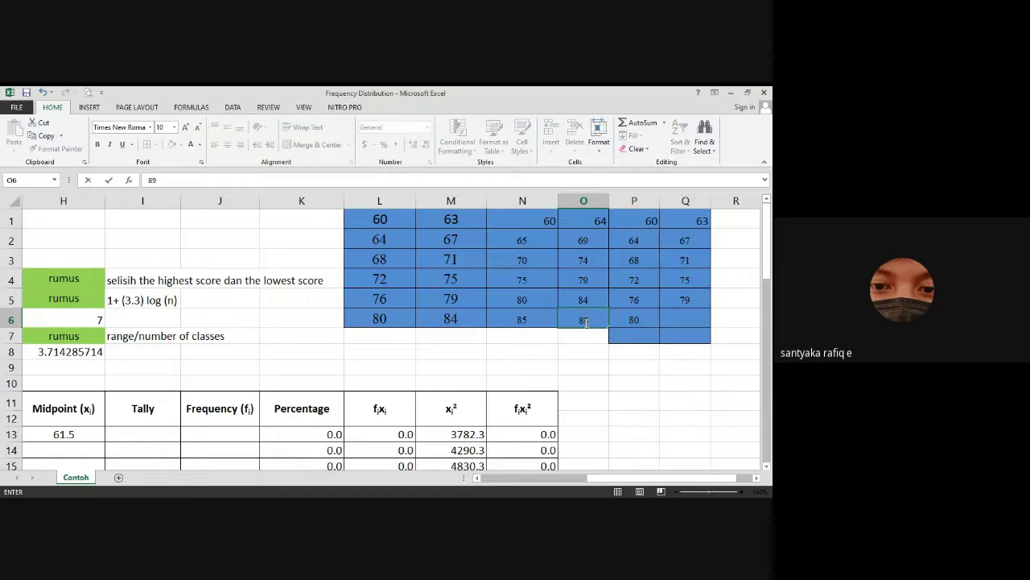
# - Enter 84 as the sixth upper limit in Q6 and 85 as the seventh lower limit in P7
pyautogui.click(687, 323)
pyautogui.write('84')
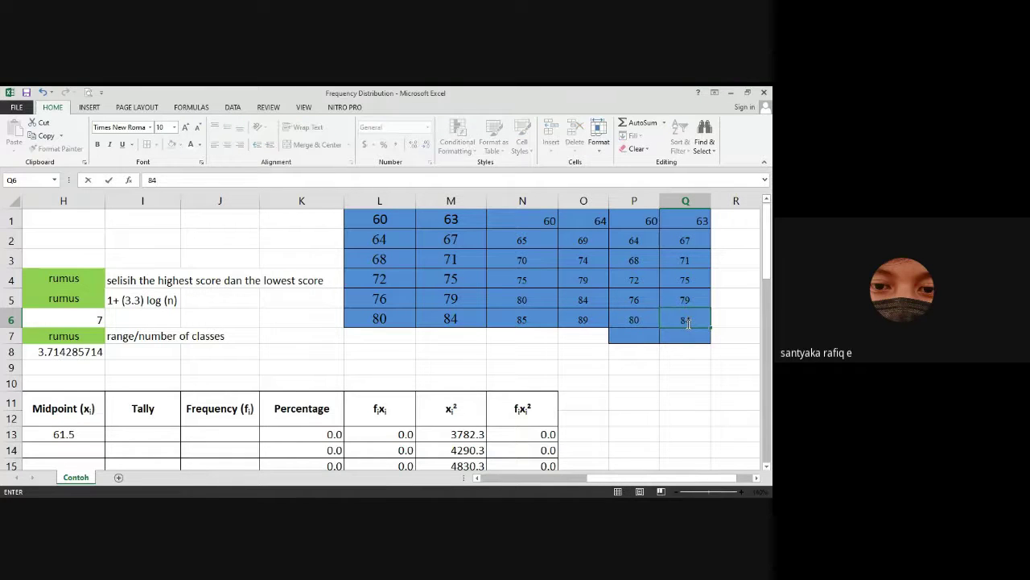
pyautogui.click(645, 336)
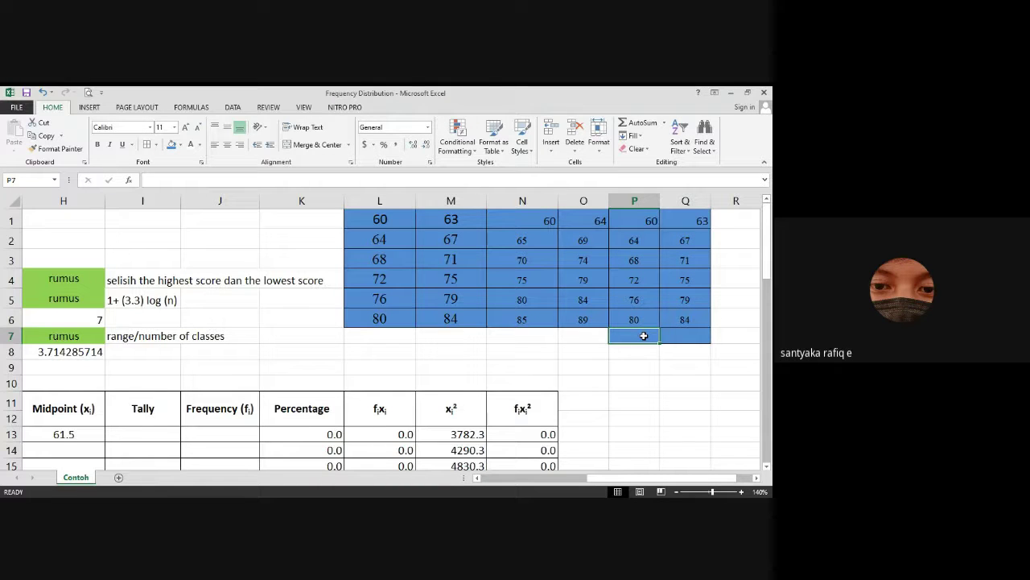
pyautogui.write('85')
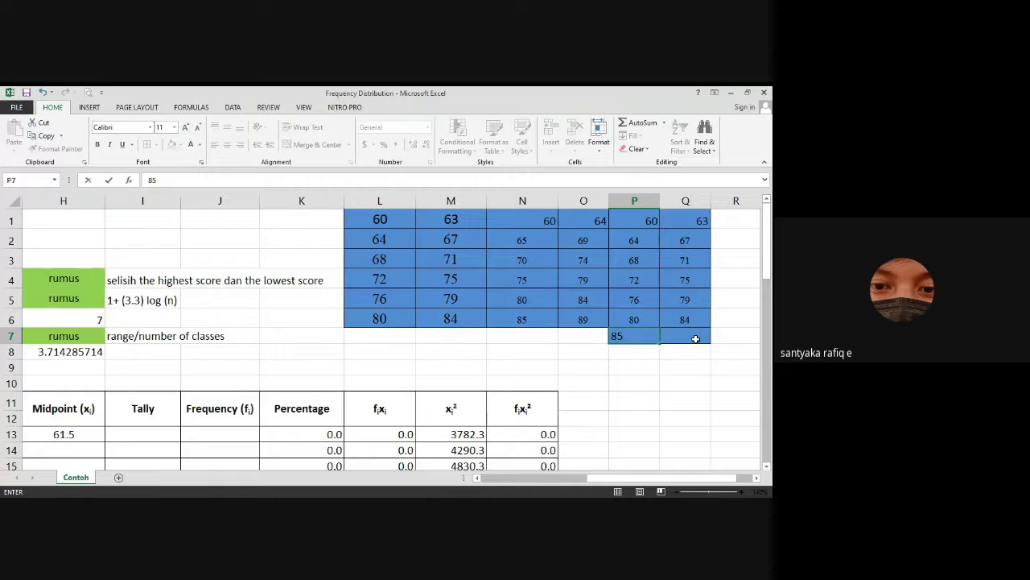
pyautogui.click(695, 339)
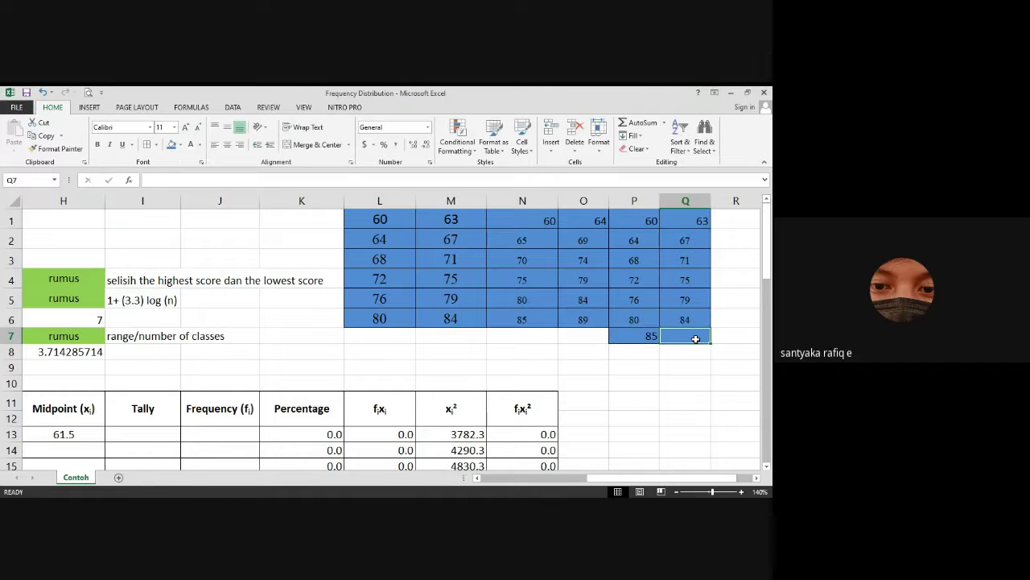
# - Set the sixth class upper limit to 83 in both the first grid (M6) and the third grid (Q6)
pyautogui.click(455, 317)
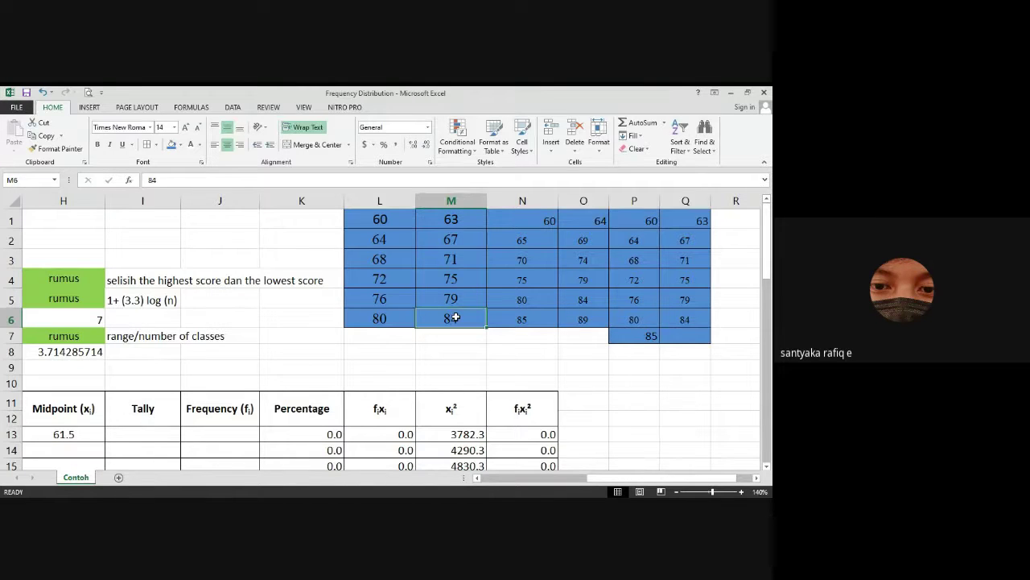
pyautogui.write('83')
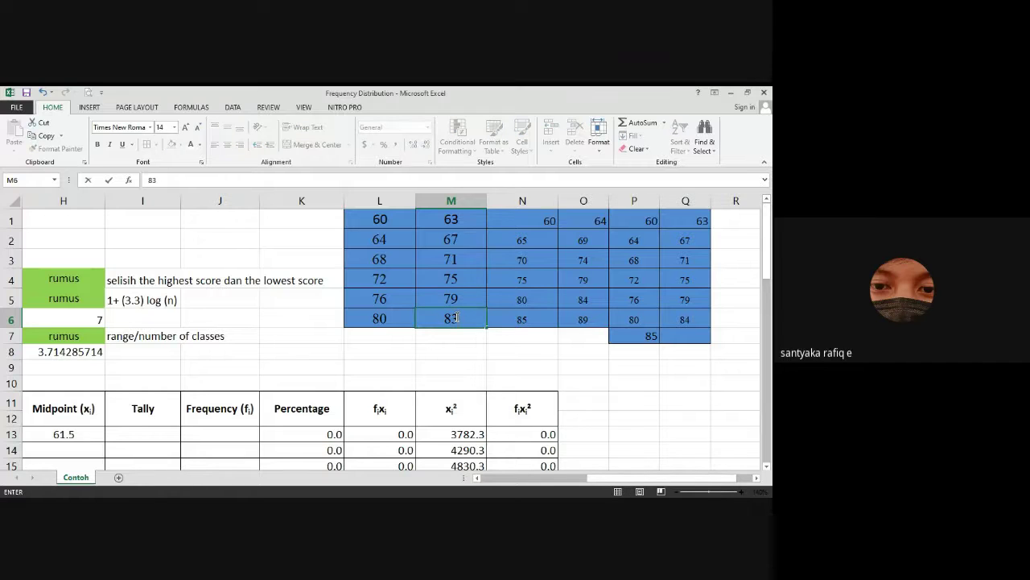
pyautogui.click(688, 378)
pyautogui.click(691, 321)
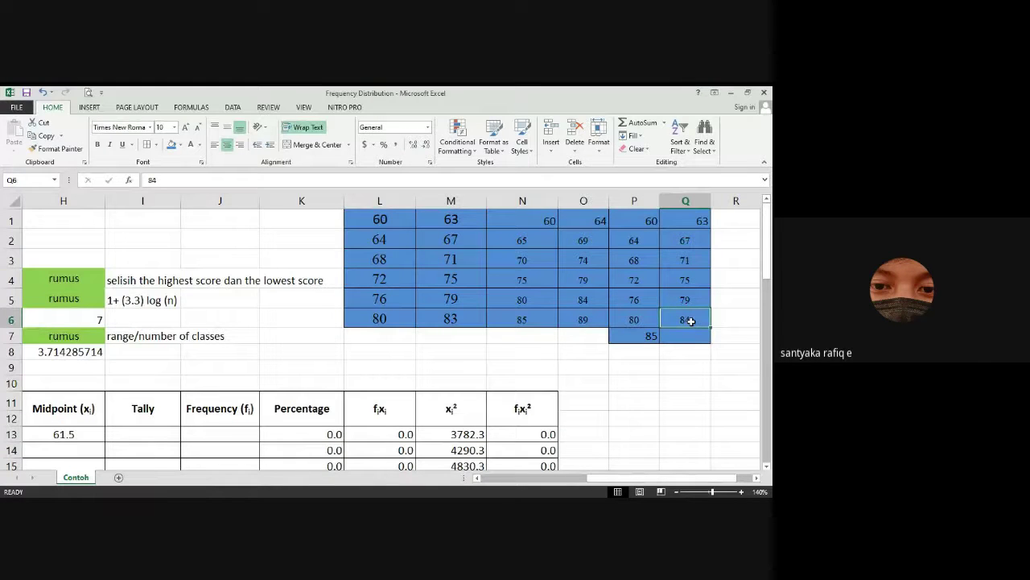
pyautogui.write('83')
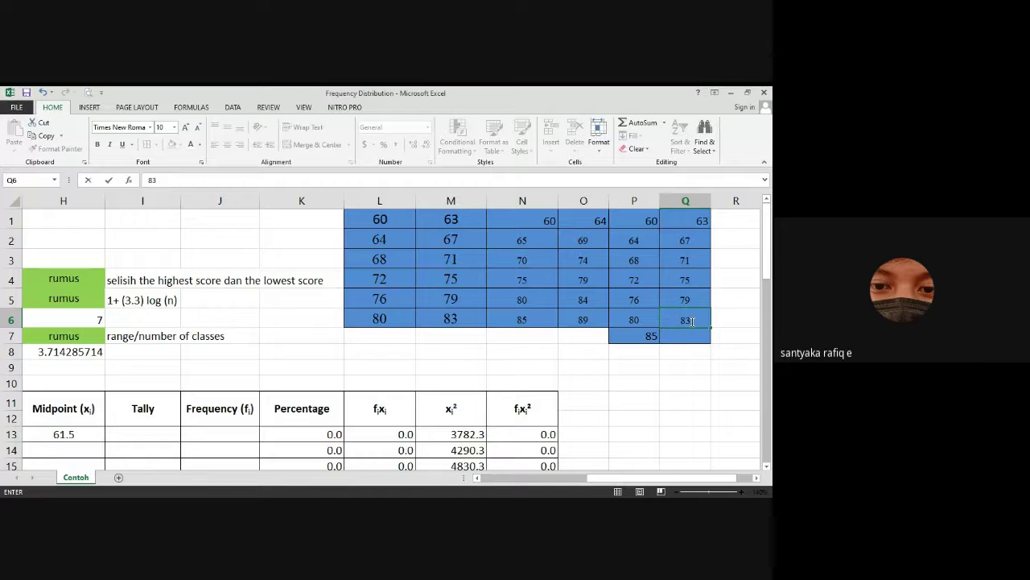
pyautogui.click(687, 339)
pyautogui.click(681, 365)
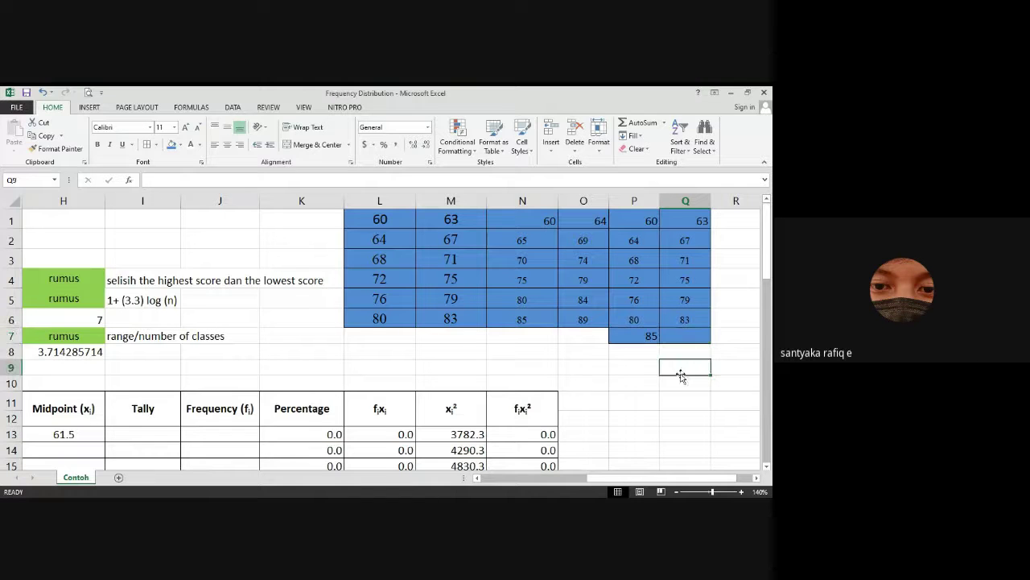
# - Set the third grid's seventh class limits to 84 in P7 and 87 in Q7
pyautogui.click(636, 338)
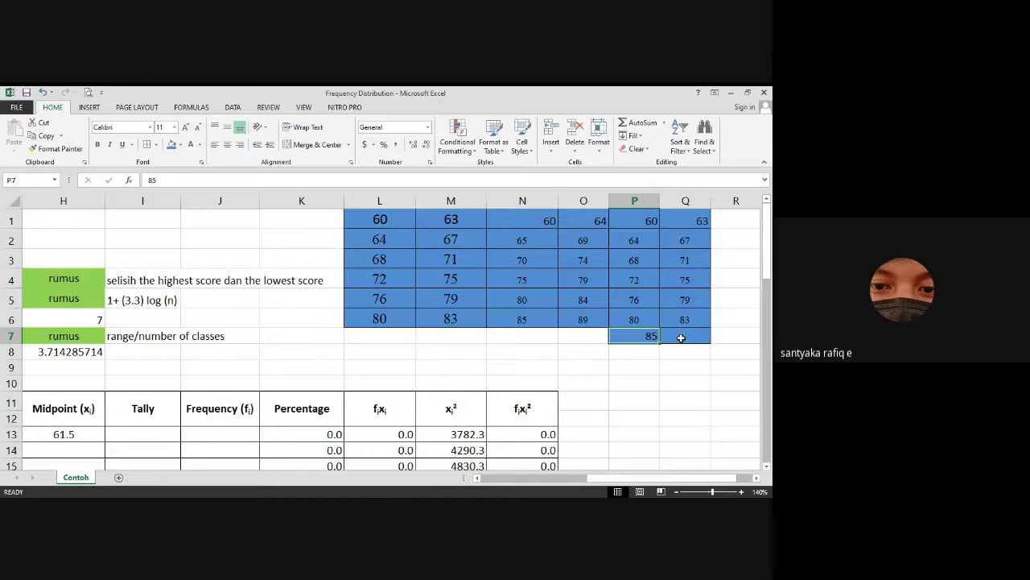
pyautogui.write('84')
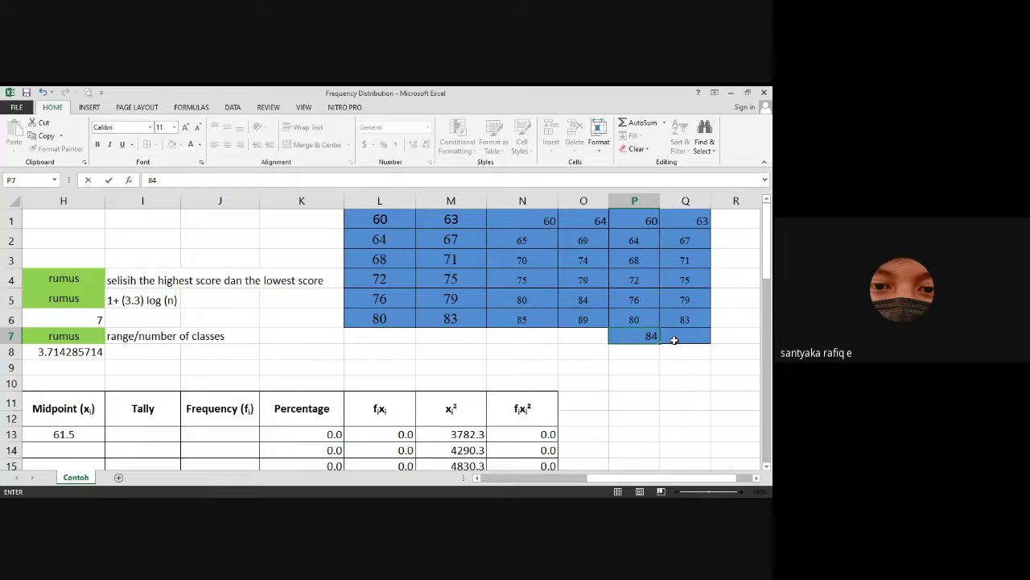
pyautogui.click(674, 339)
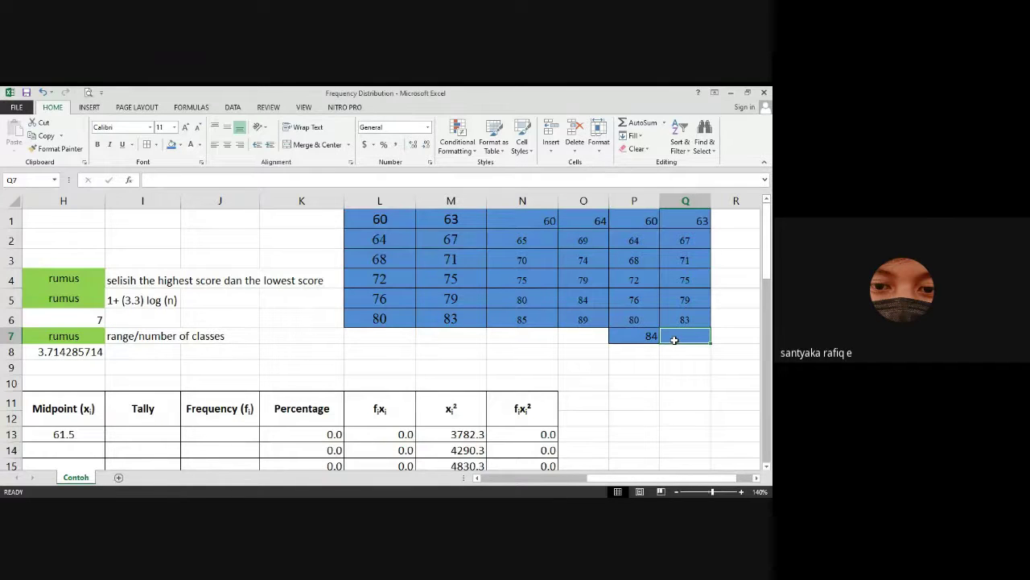
pyautogui.write('87')
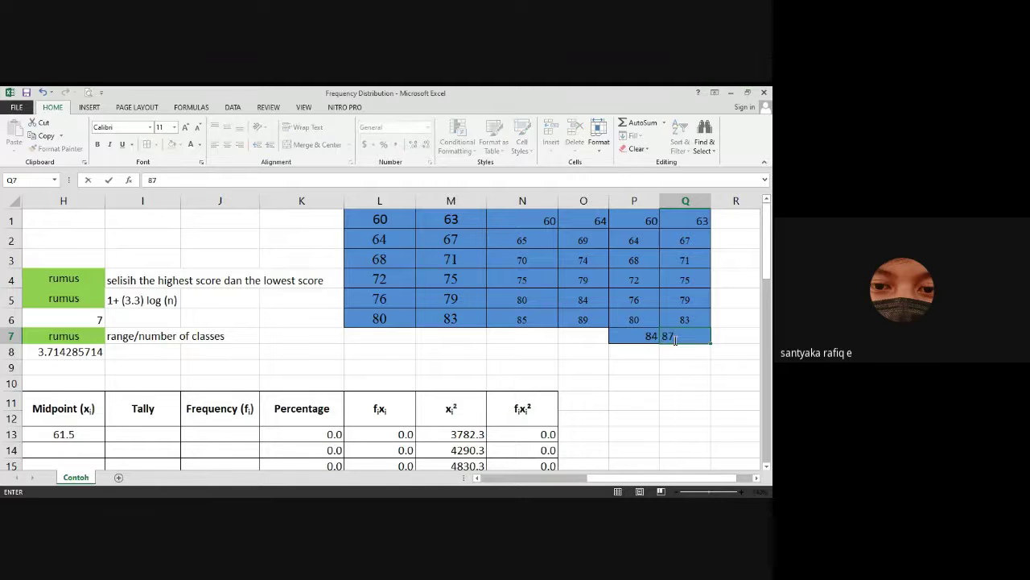
pyautogui.click(704, 384)
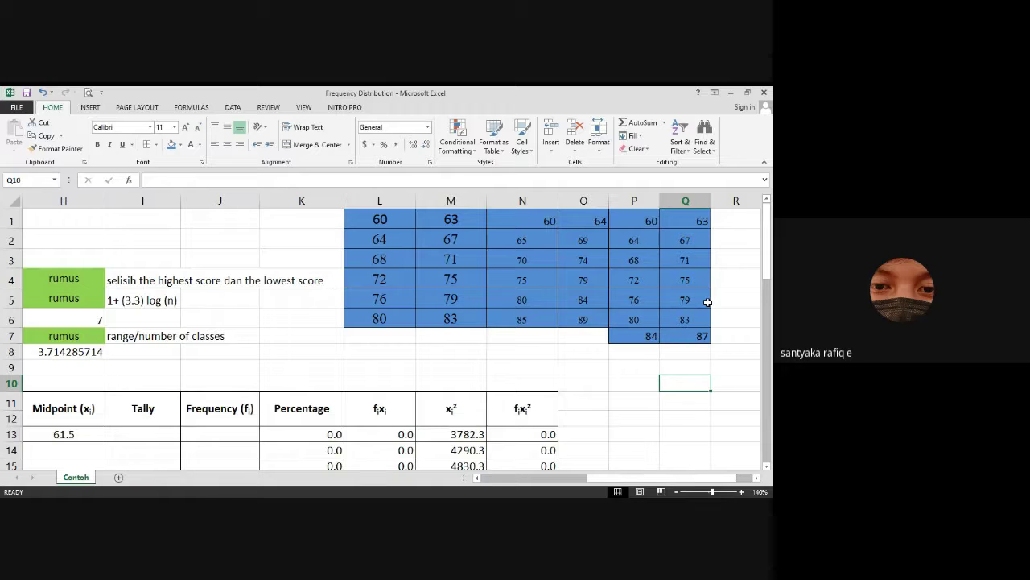
# - Zoom out to 110% and examine the interval calculations alongside the class limits of the first grid in L1:M6
pyautogui.moveTo(689, 479); pyautogui.dragTo(588, 482)
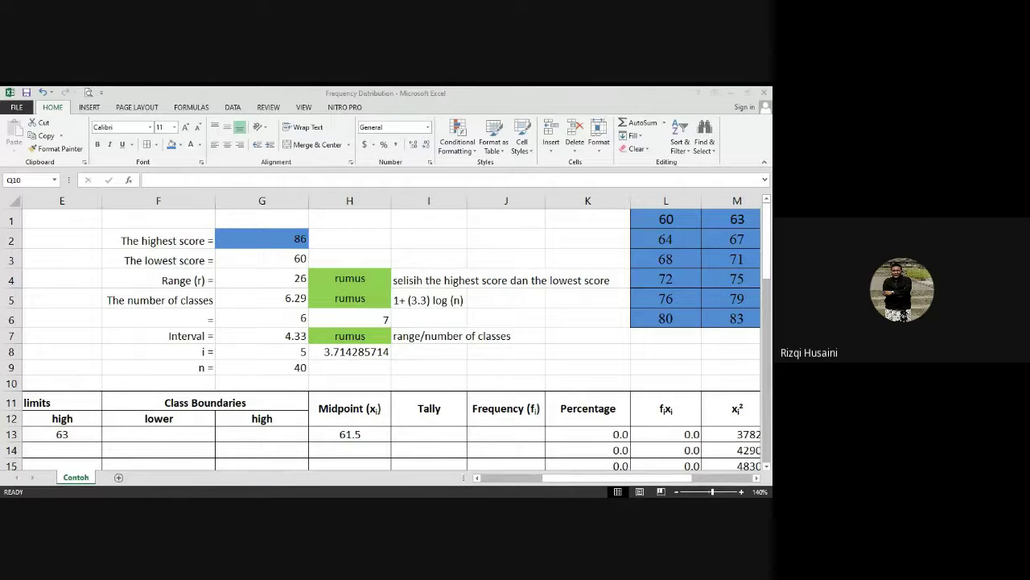
pyautogui.click(531, 478)
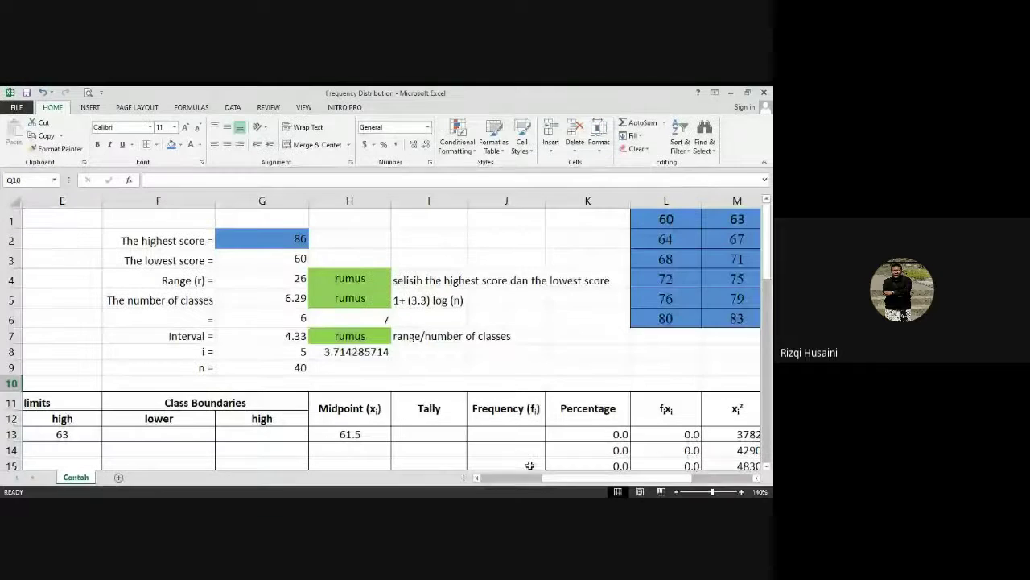
pyautogui.moveTo(532, 477); pyautogui.dragTo(548, 478)
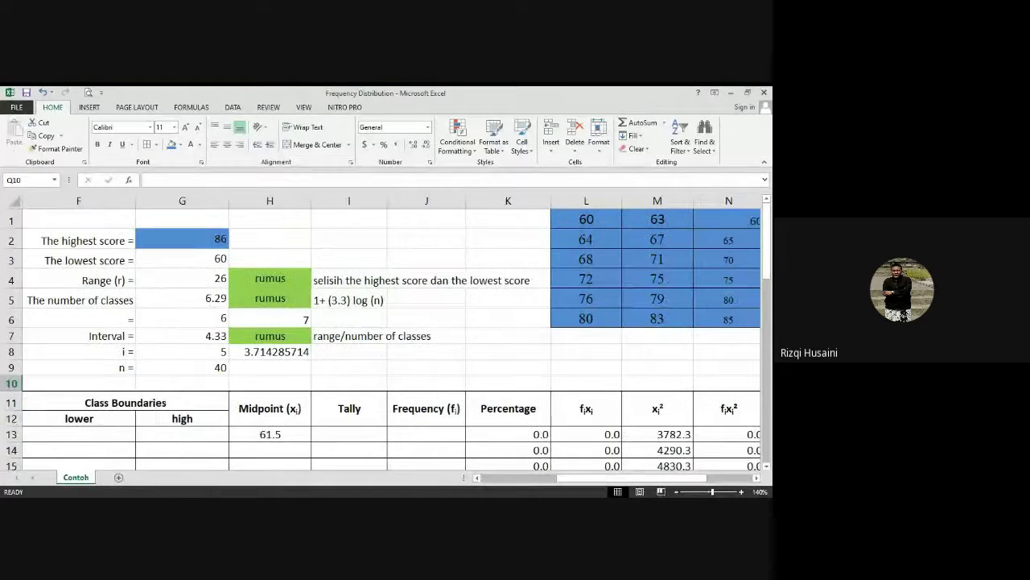
pyautogui.click(676, 491)
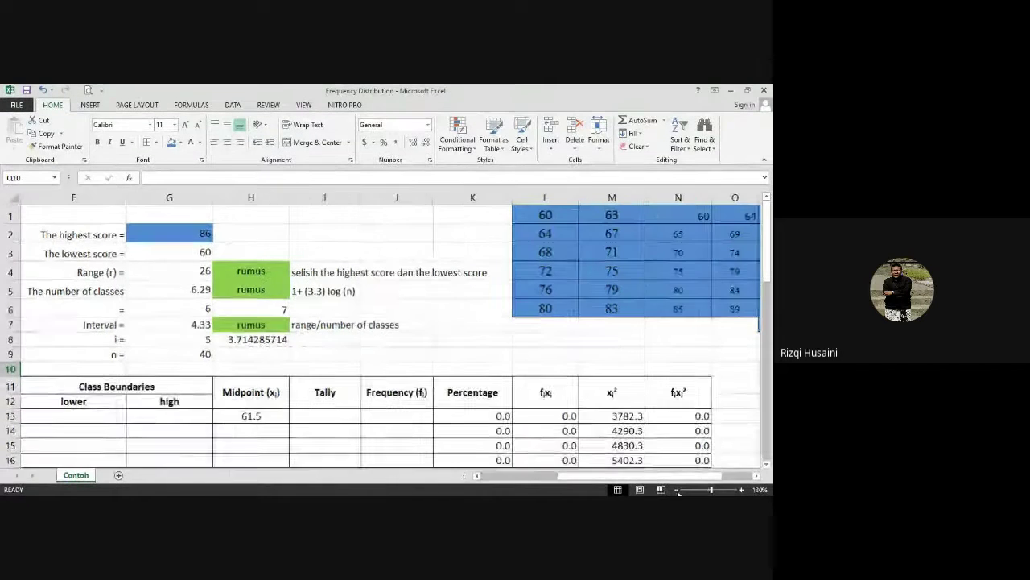
pyautogui.click(676, 491)
pyautogui.click(676, 490)
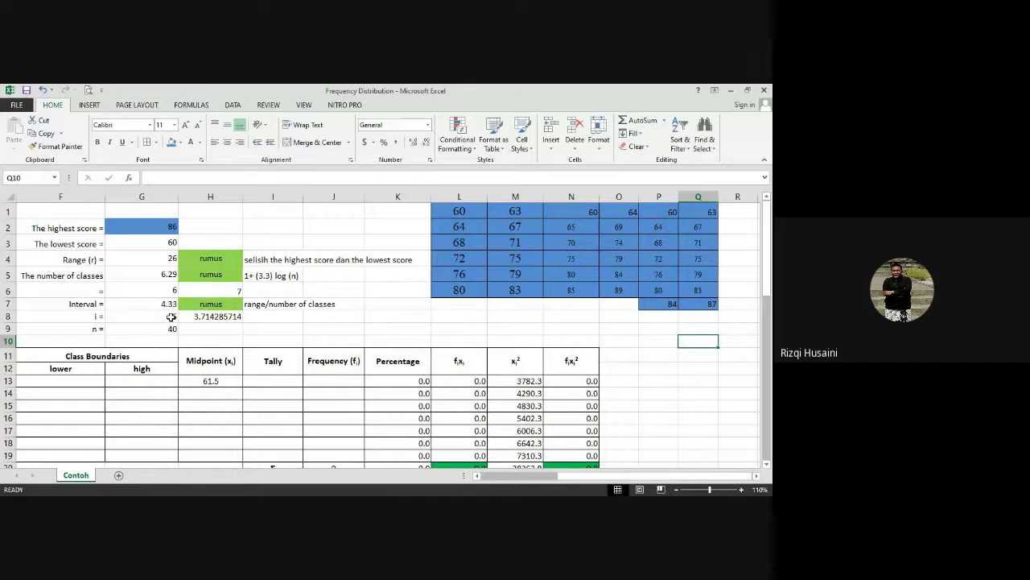
pyautogui.click(480, 210)
pyautogui.moveTo(480, 210); pyautogui.dragTo(515, 292)
pyautogui.click(556, 327)
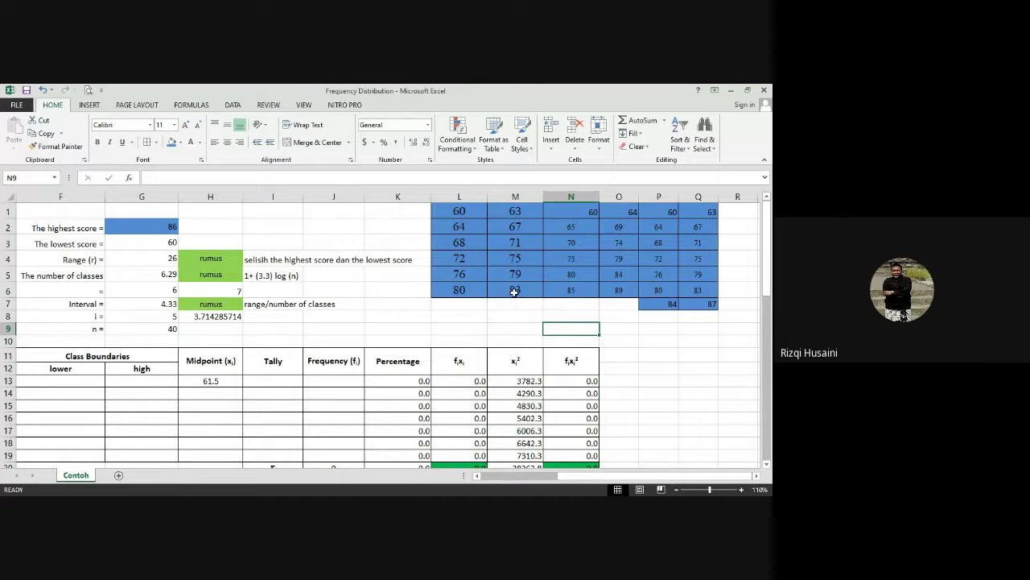
pyautogui.click(515, 288)
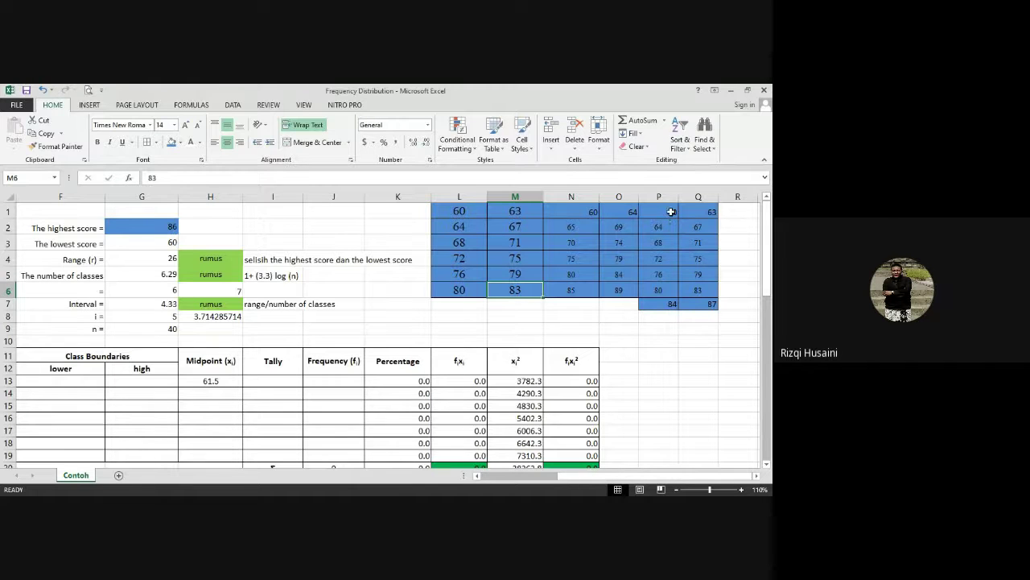
# - Fill the seven-class grid in P1:Q7 with orange to set it apart from the blue grids
pyautogui.moveTo(672, 211); pyautogui.dragTo(707, 306)
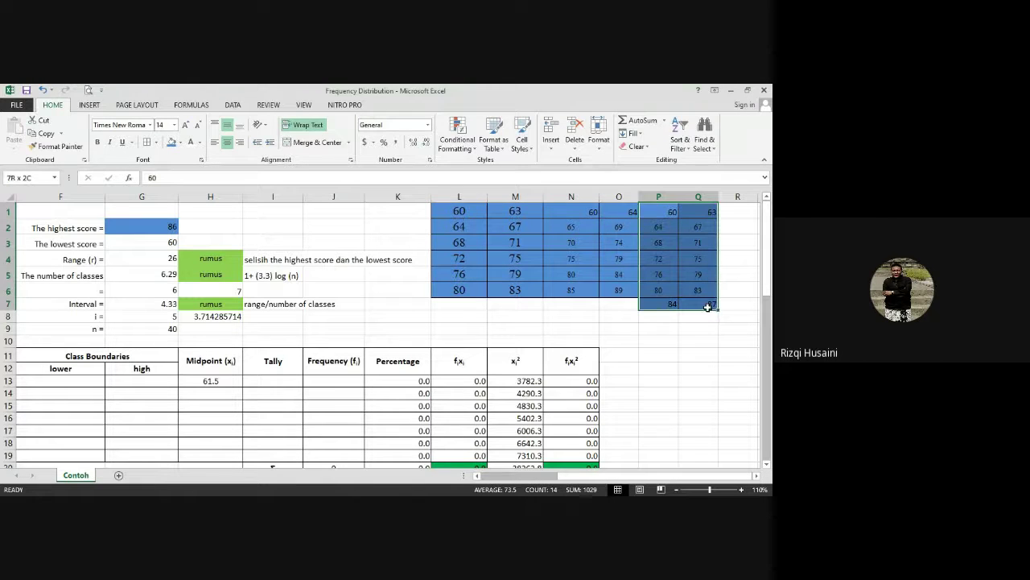
pyautogui.click(181, 143)
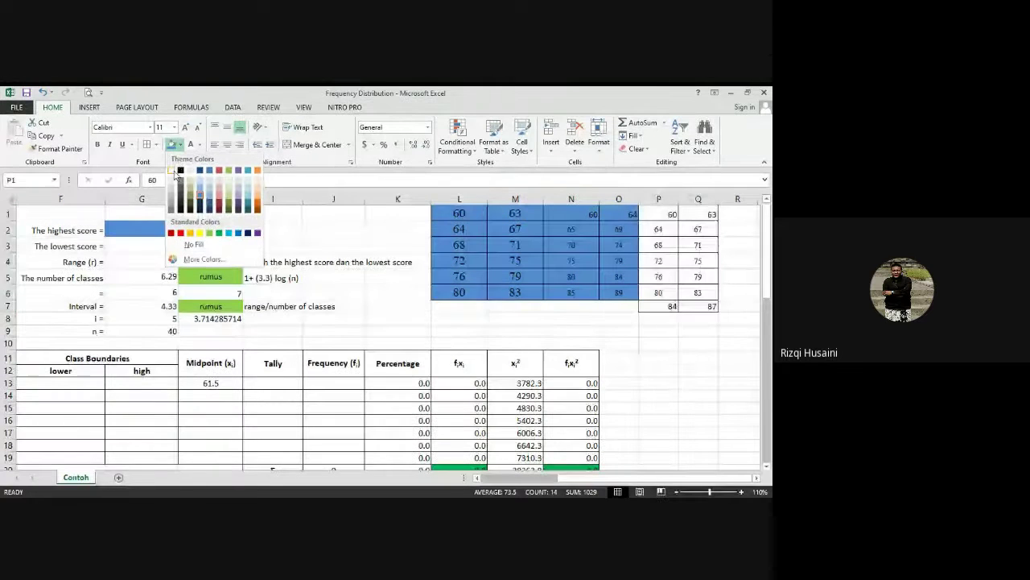
pyautogui.click(191, 231)
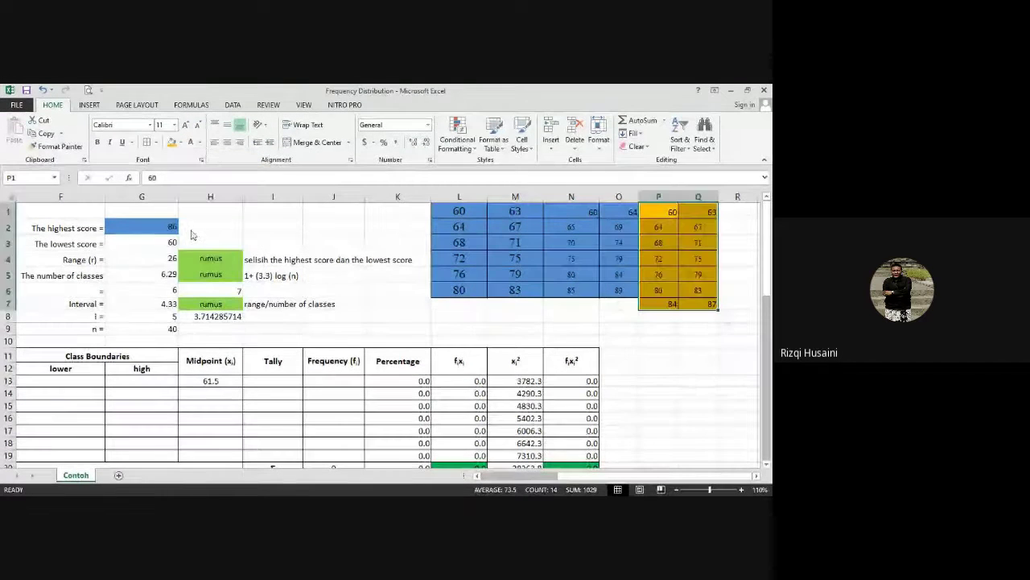
pyautogui.click(729, 355)
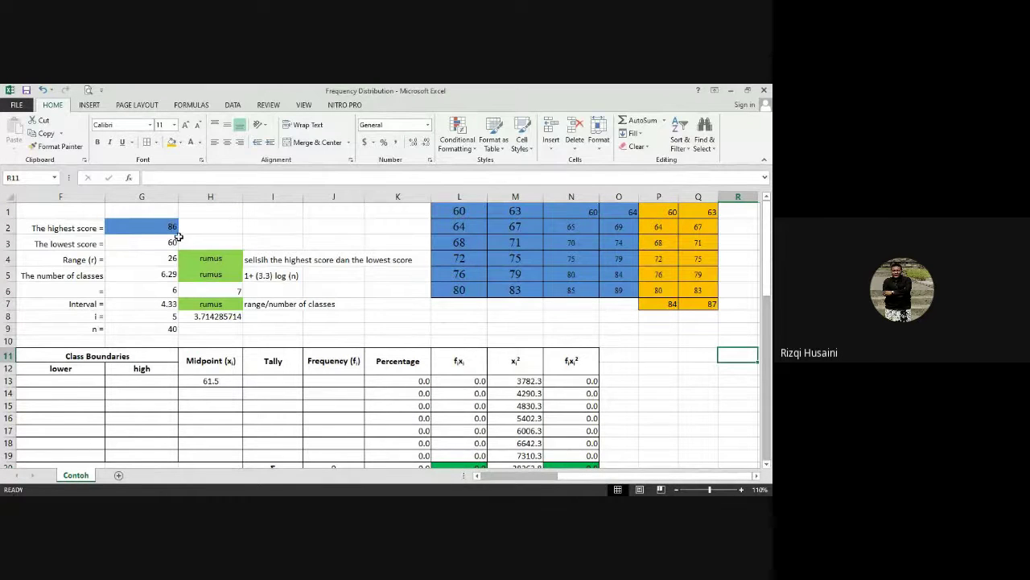
# - Check the class counts and the seven-class interval in H8, and enter the rounding options 4 in I8 and 3 in J8
pyautogui.click(170, 291)
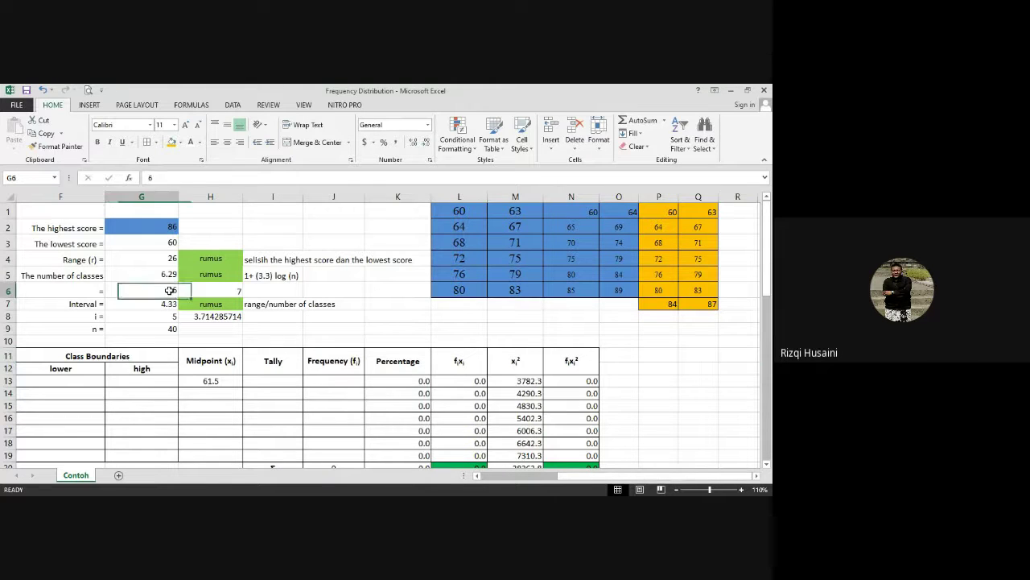
pyautogui.click(216, 289)
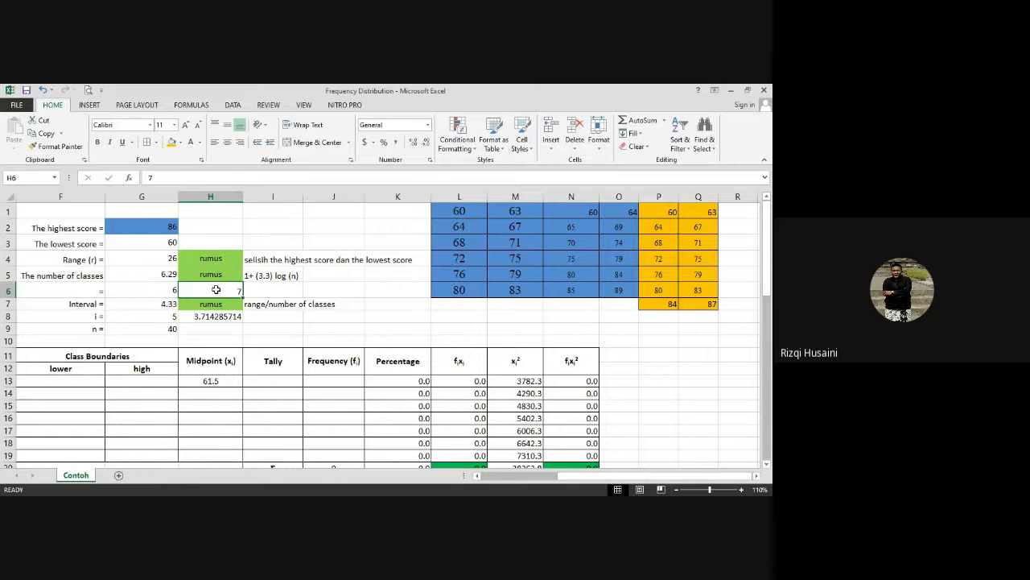
pyautogui.click(173, 258)
pyautogui.click(203, 289)
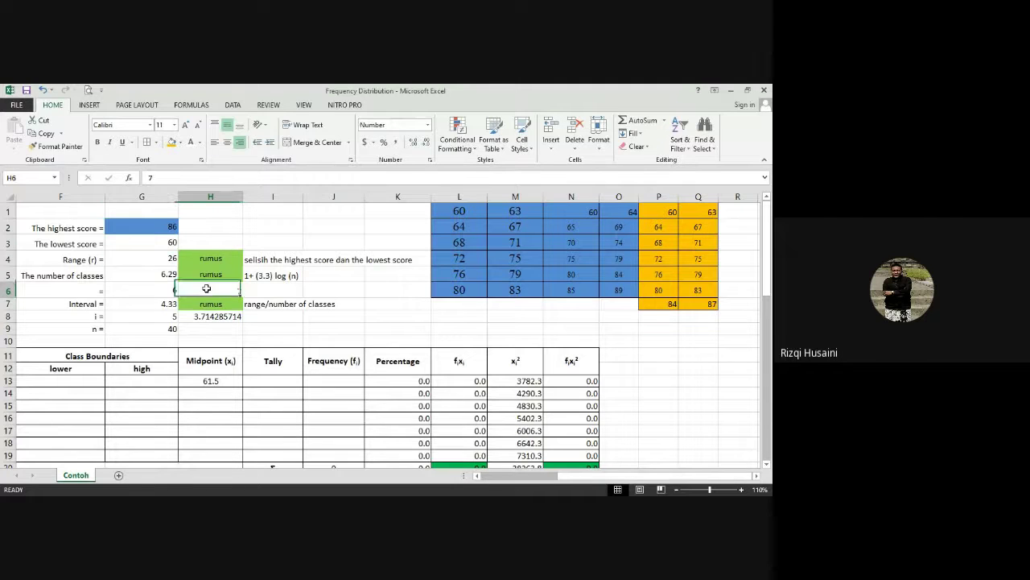
pyautogui.click(222, 317)
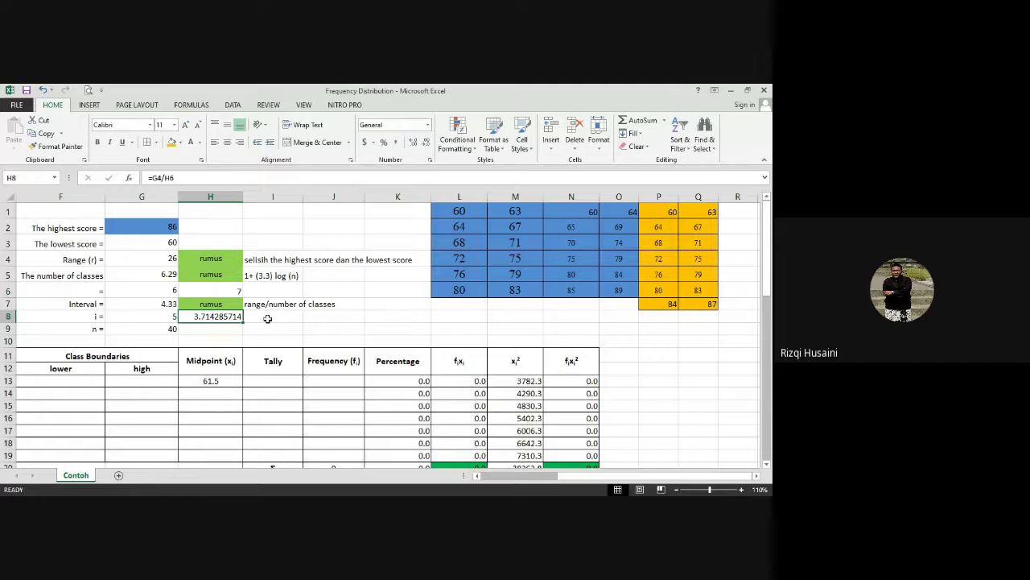
pyautogui.click(268, 318)
pyautogui.write('4')
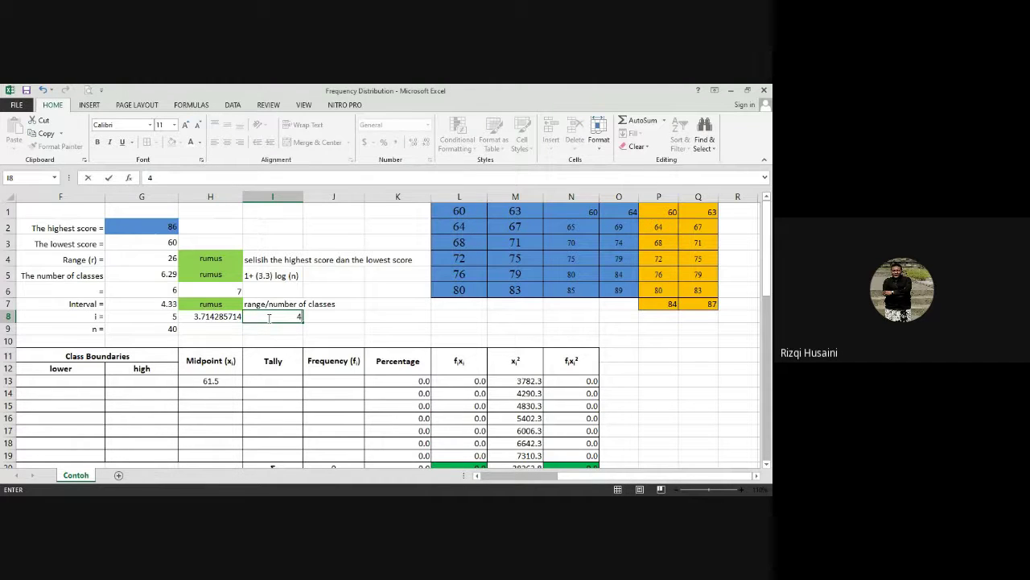
pyautogui.click(336, 316)
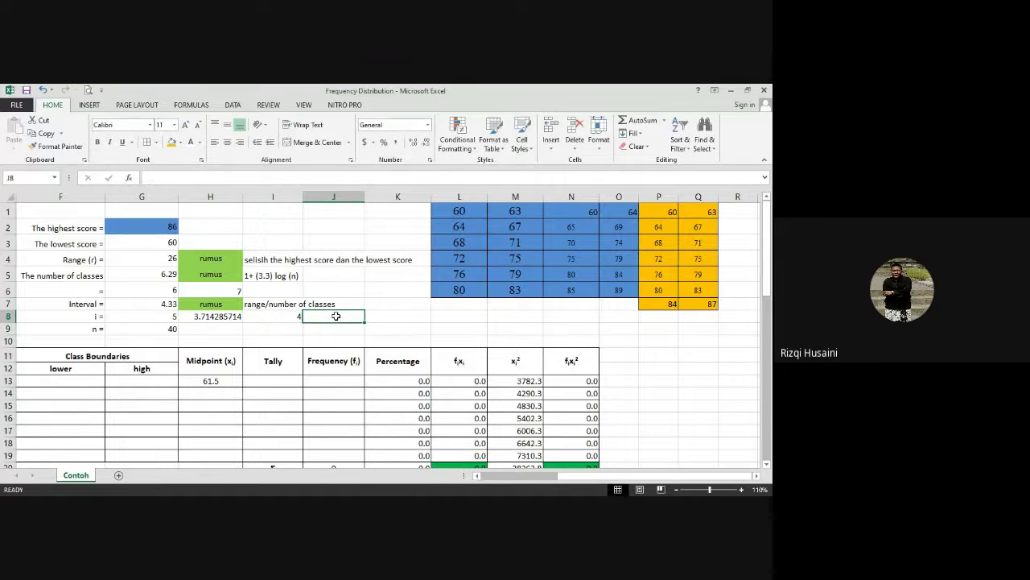
pyautogui.write('3')
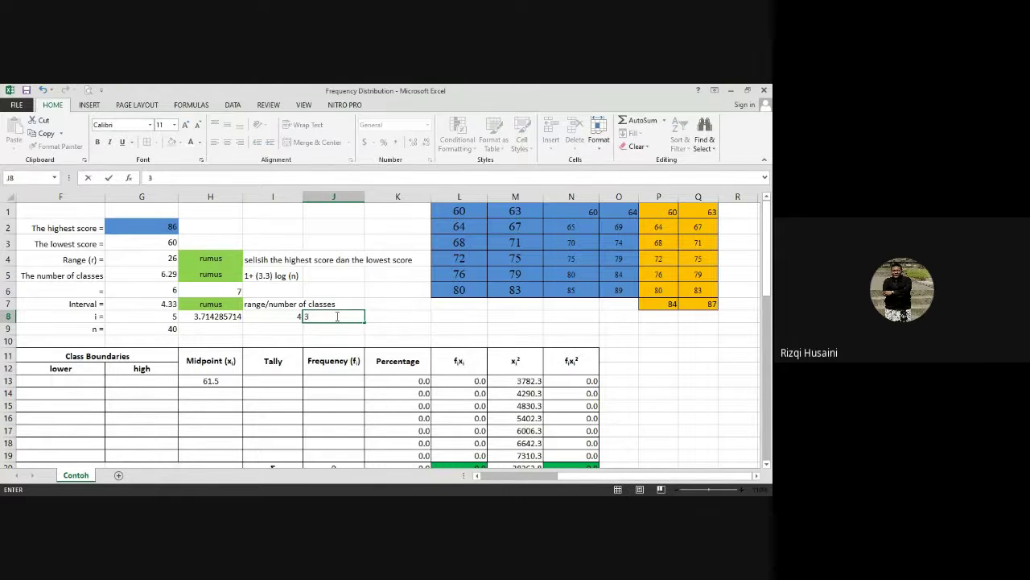
pyautogui.click(463, 330)
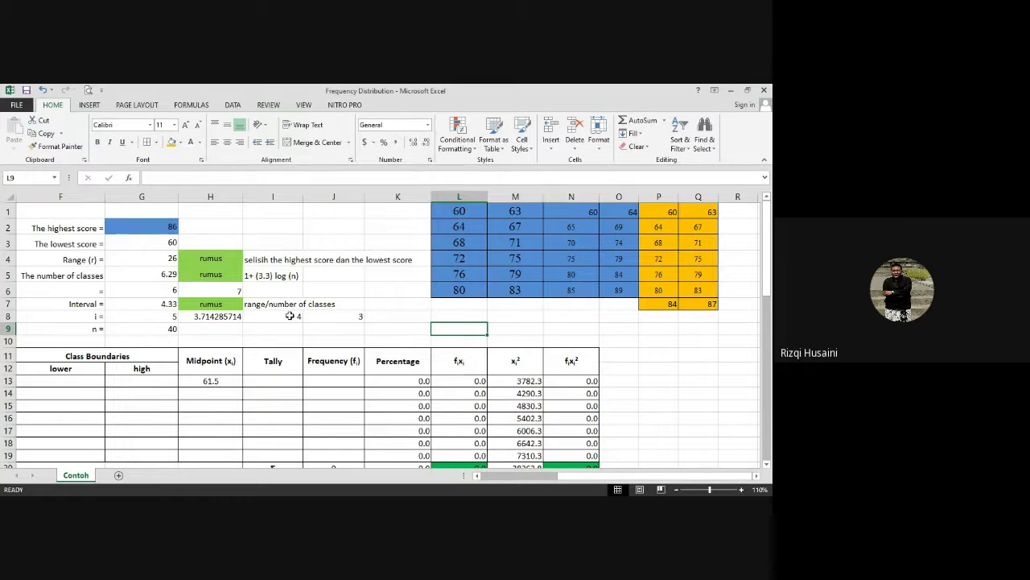
# - Examine the orange seven-class grid in P1:Q7 against the rounding option in J8 and the lowest score in G3
pyautogui.moveTo(662, 218); pyautogui.dragTo(694, 308)
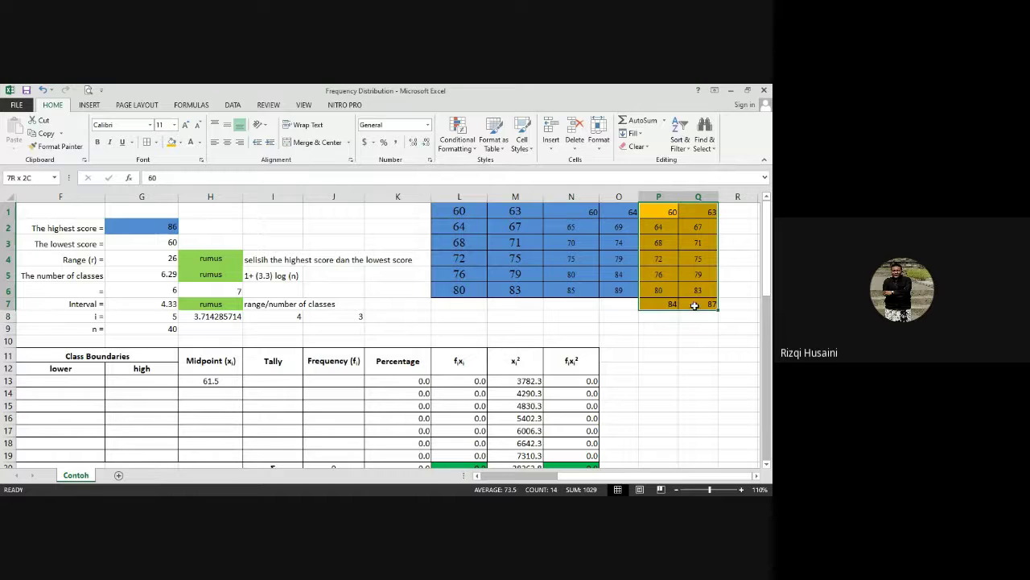
pyautogui.click(350, 316)
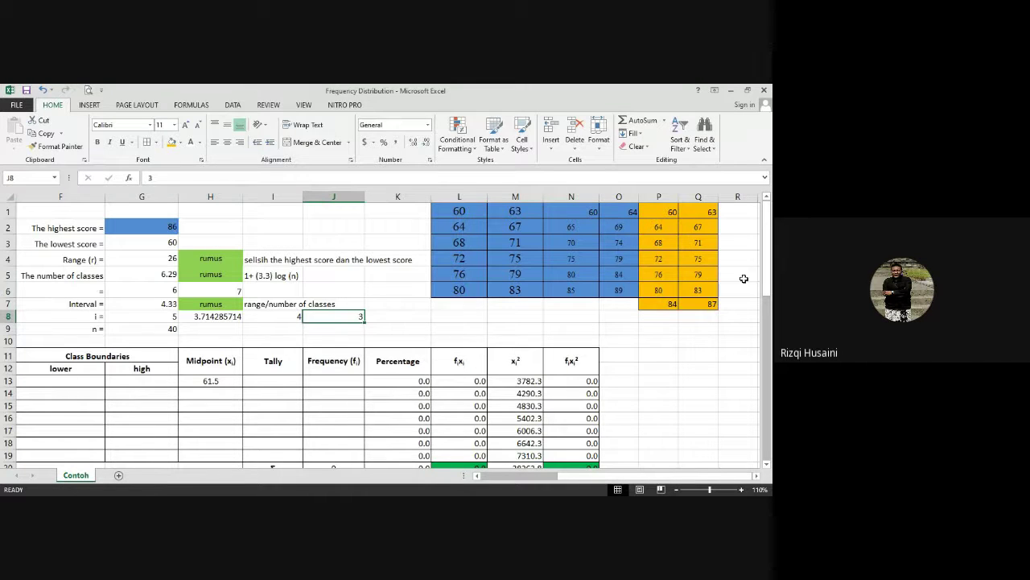
pyautogui.click(679, 343)
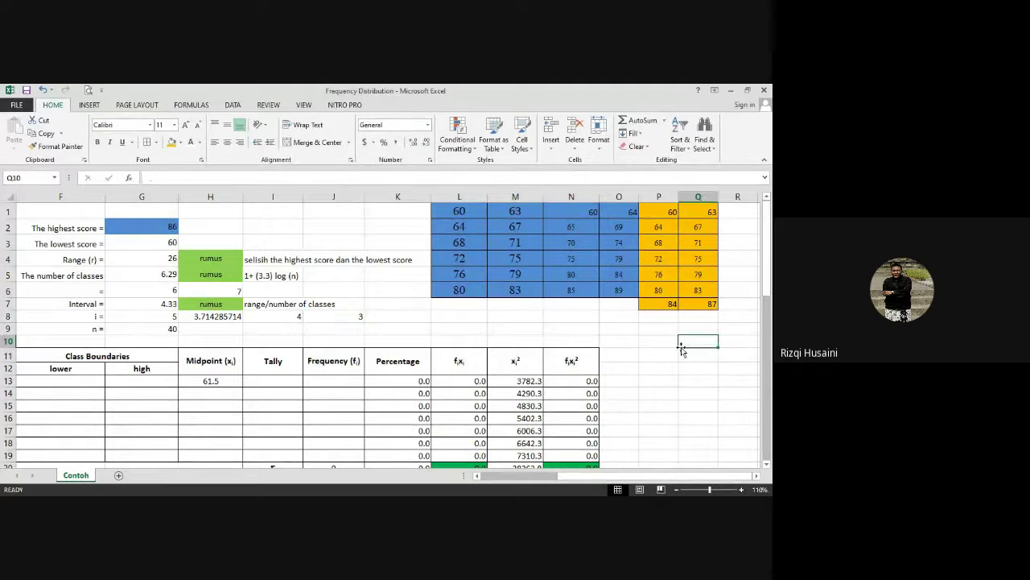
pyautogui.click(657, 211)
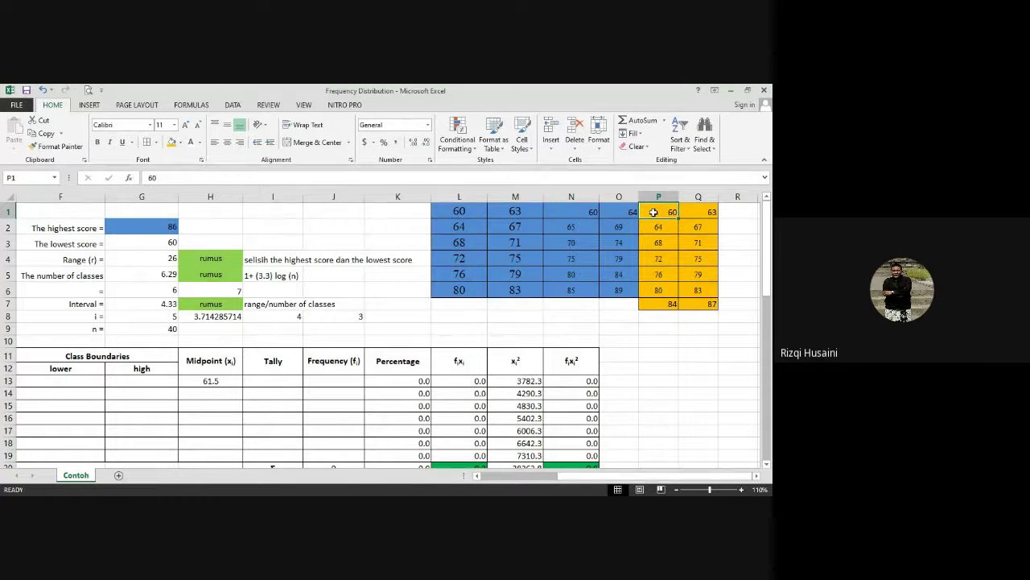
pyautogui.click(139, 242)
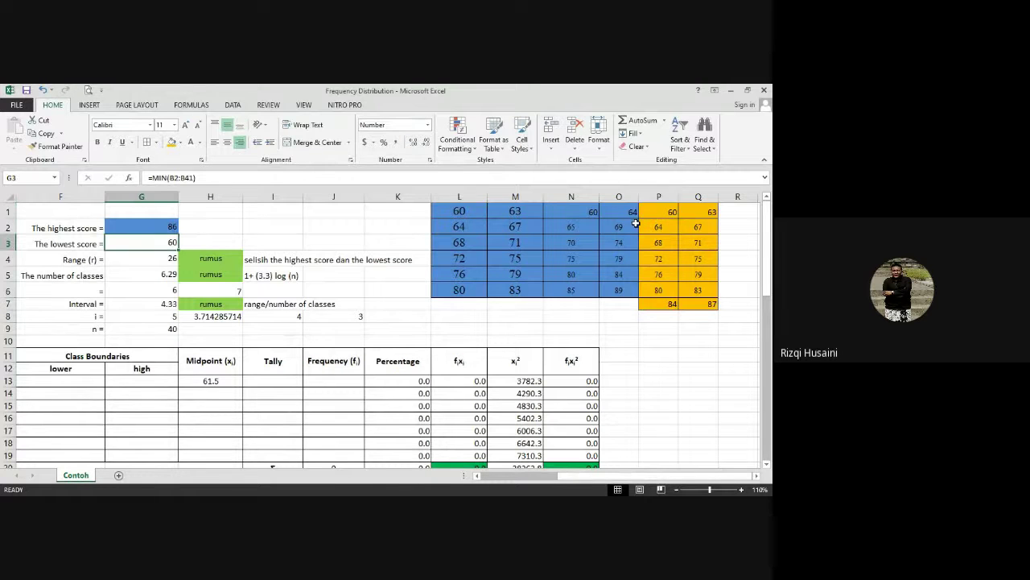
pyautogui.click(668, 212)
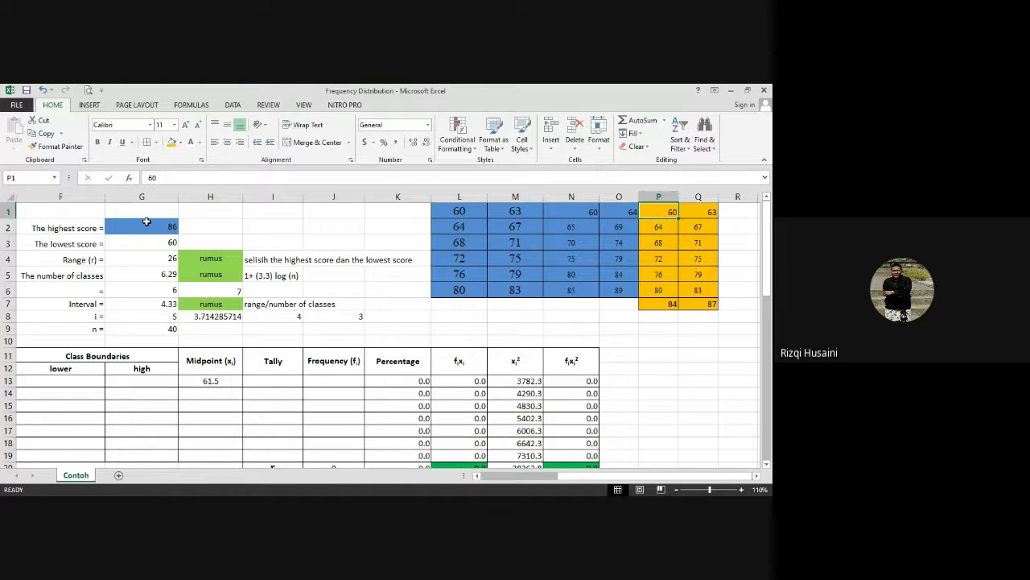
# - Compare the class limits of all three grids in L1:Q7, including the first grid in L1:M6 and columns P and Q
pyautogui.moveTo(453, 212); pyautogui.dragTo(701, 296)
pyautogui.click(714, 348)
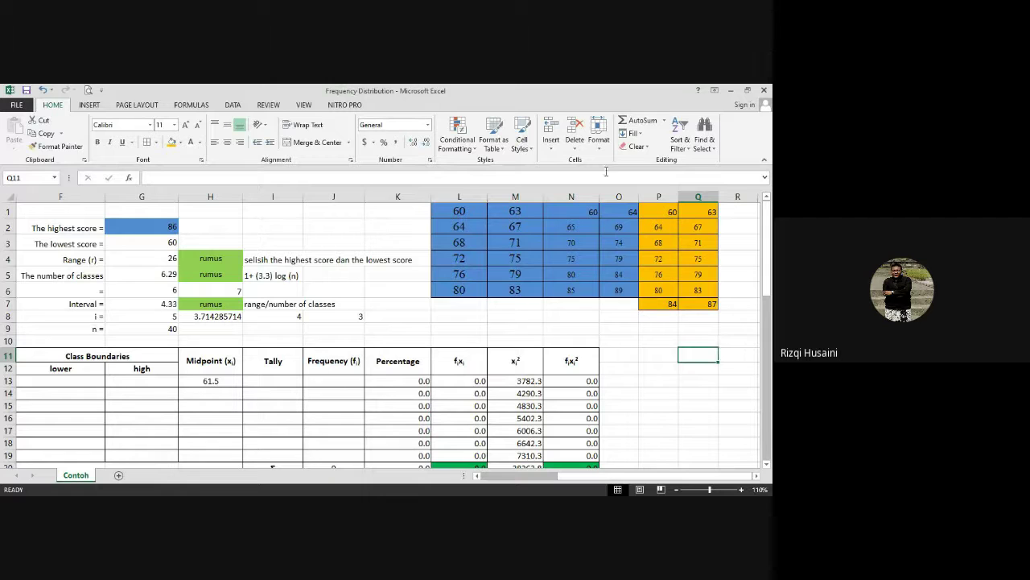
pyautogui.moveTo(456, 211); pyautogui.dragTo(697, 304)
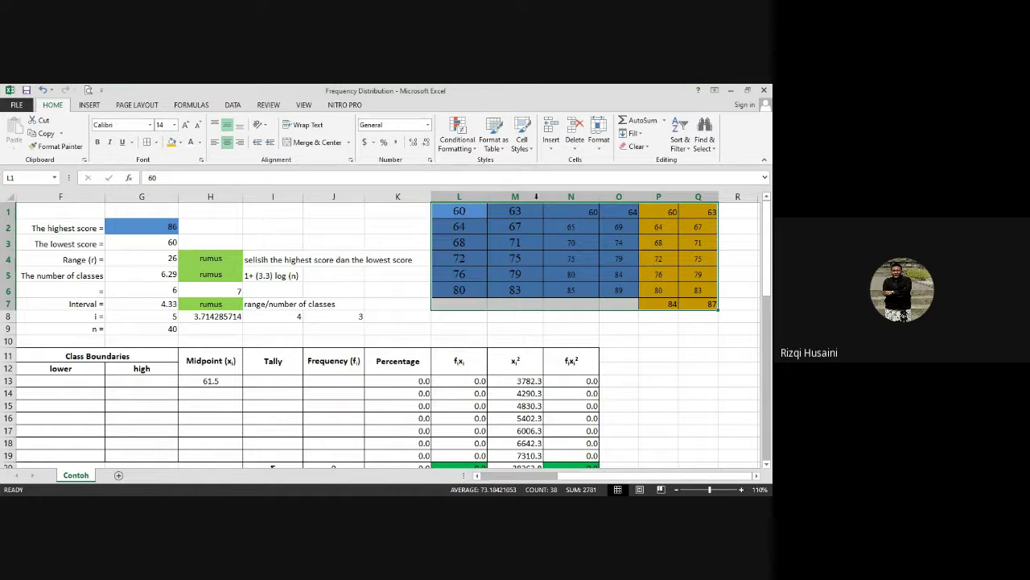
pyautogui.click(656, 345)
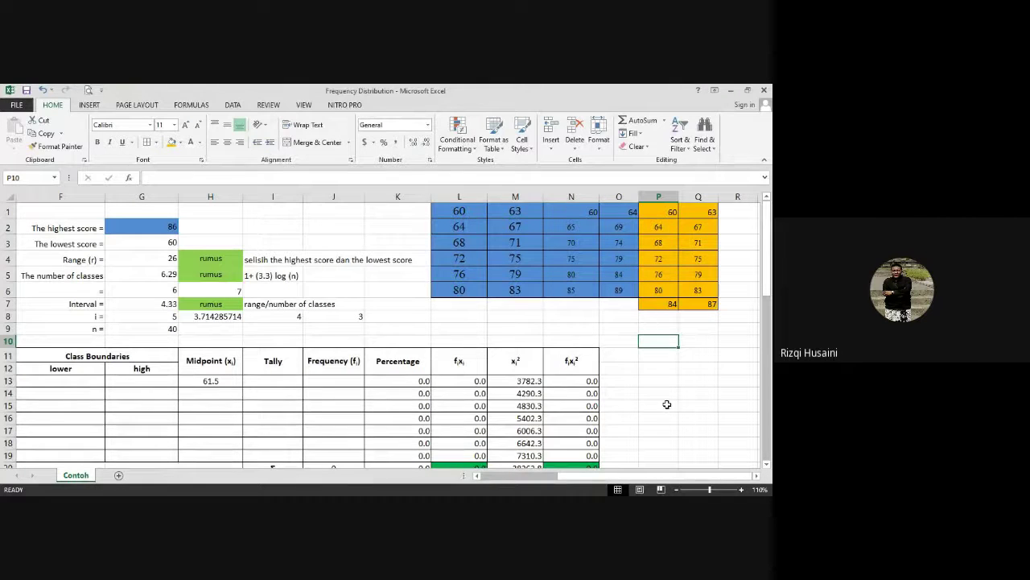
pyautogui.moveTo(463, 212); pyautogui.dragTo(515, 288)
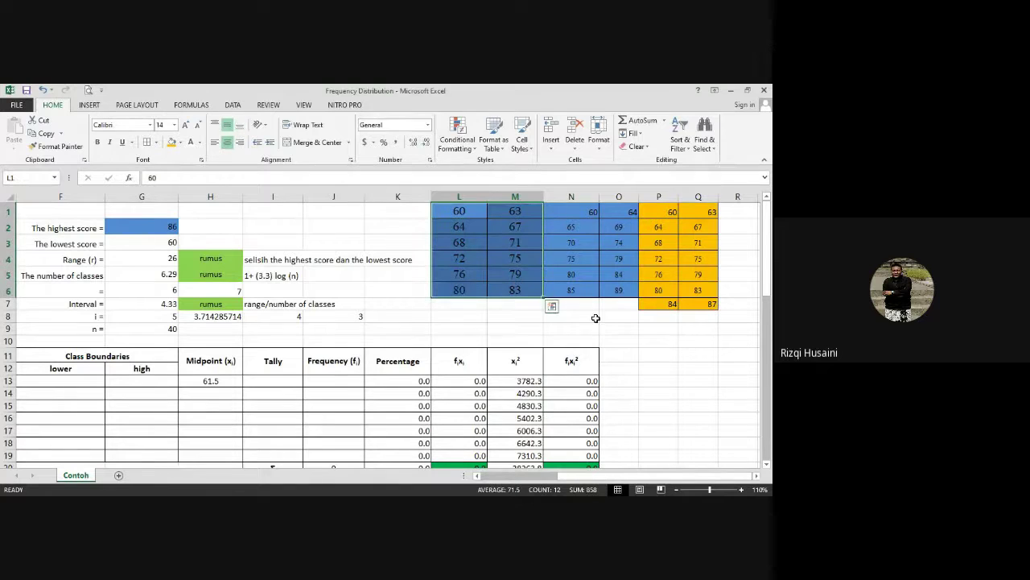
pyautogui.click(697, 315)
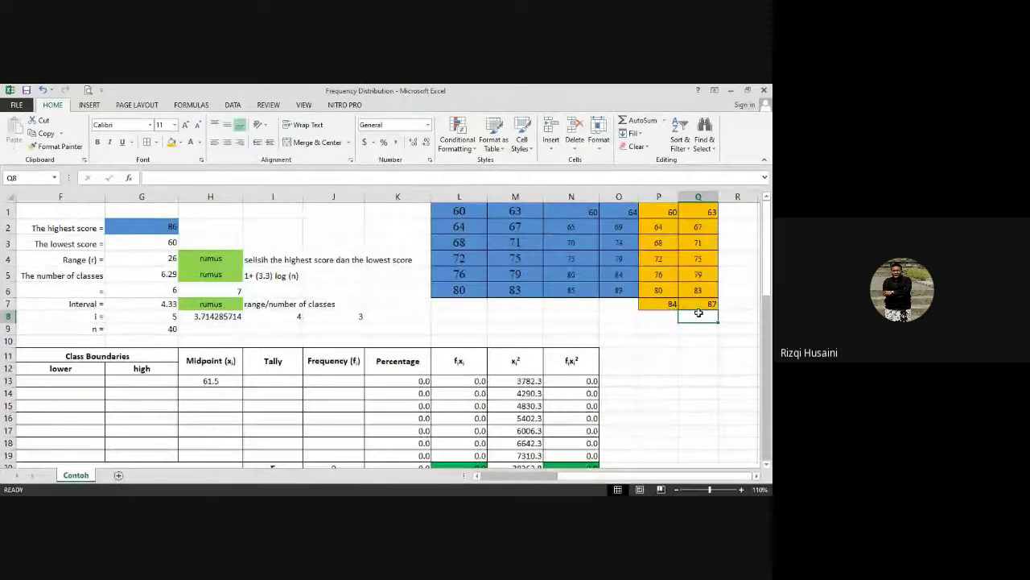
pyautogui.click(660, 199)
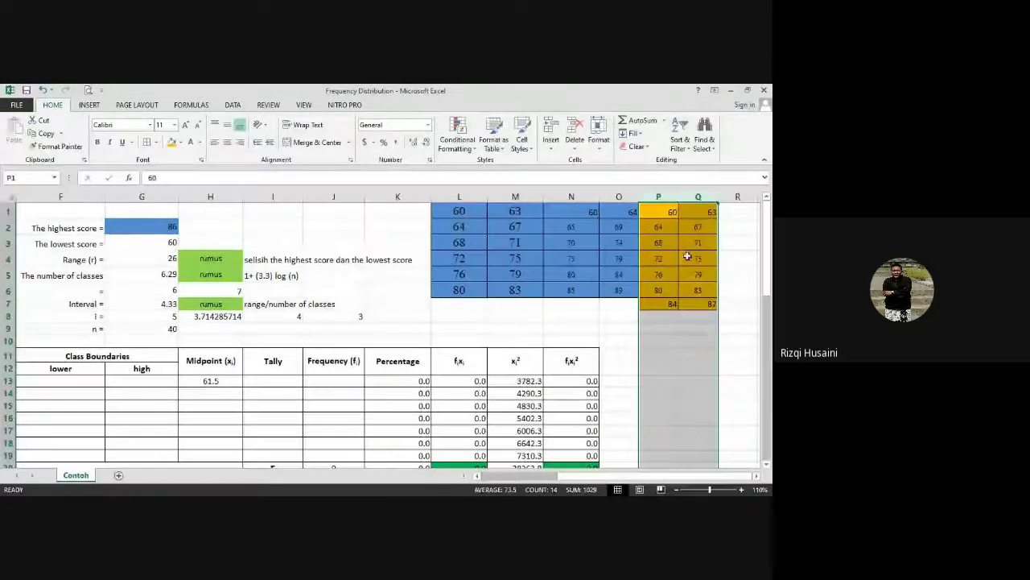
pyautogui.click(741, 307)
# - Fill the class count in H6 and the intervals in G7 and H8 with orange
pyautogui.click(205, 291)
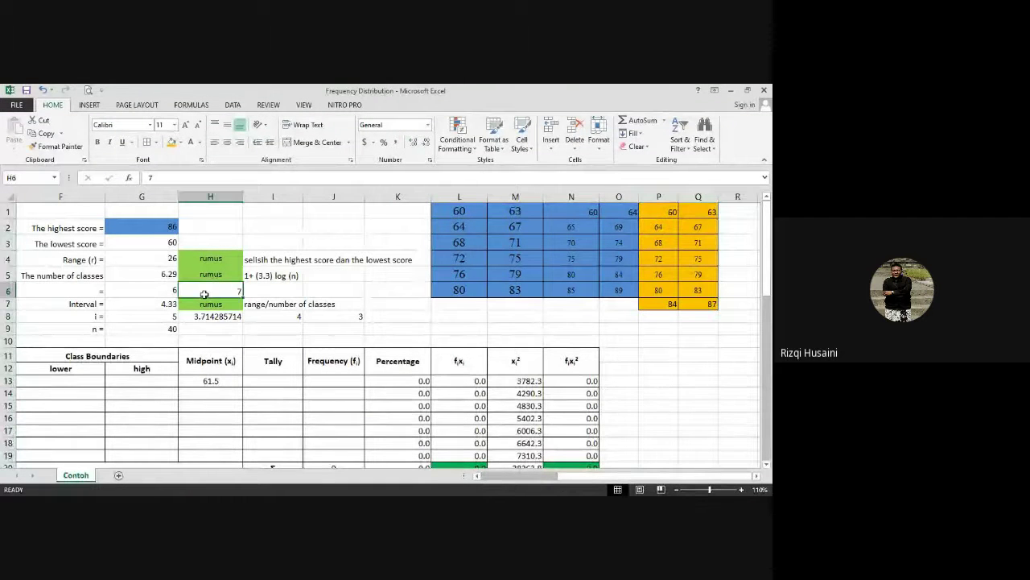
pyautogui.click(170, 141)
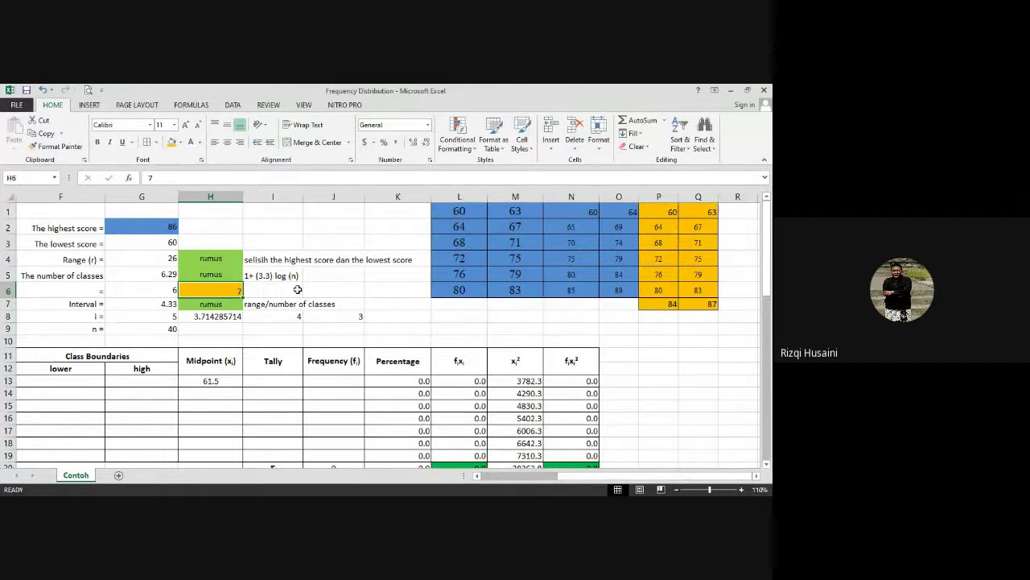
pyautogui.click(321, 290)
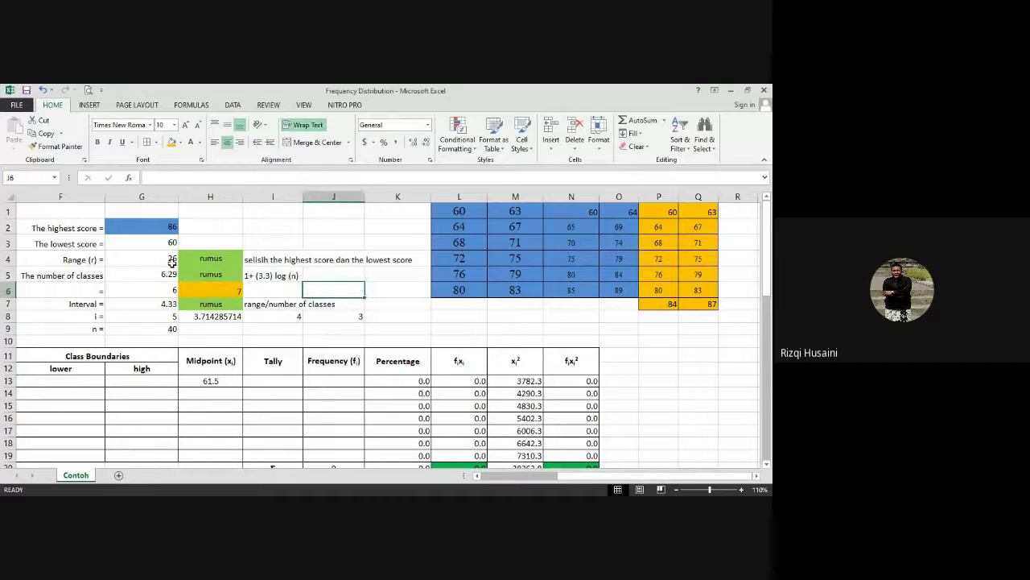
pyautogui.click(161, 307)
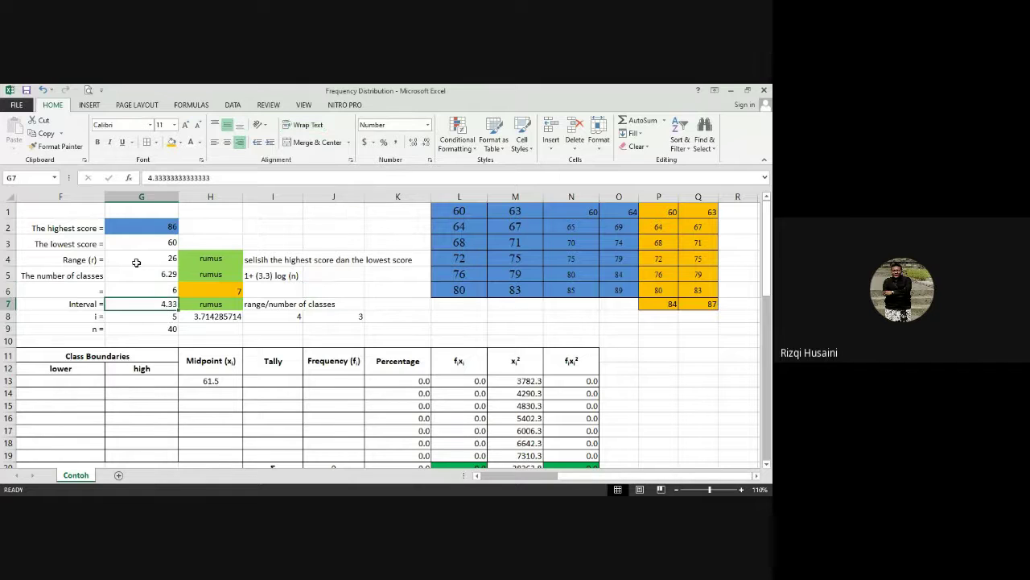
pyautogui.click(171, 142)
pyautogui.click(208, 319)
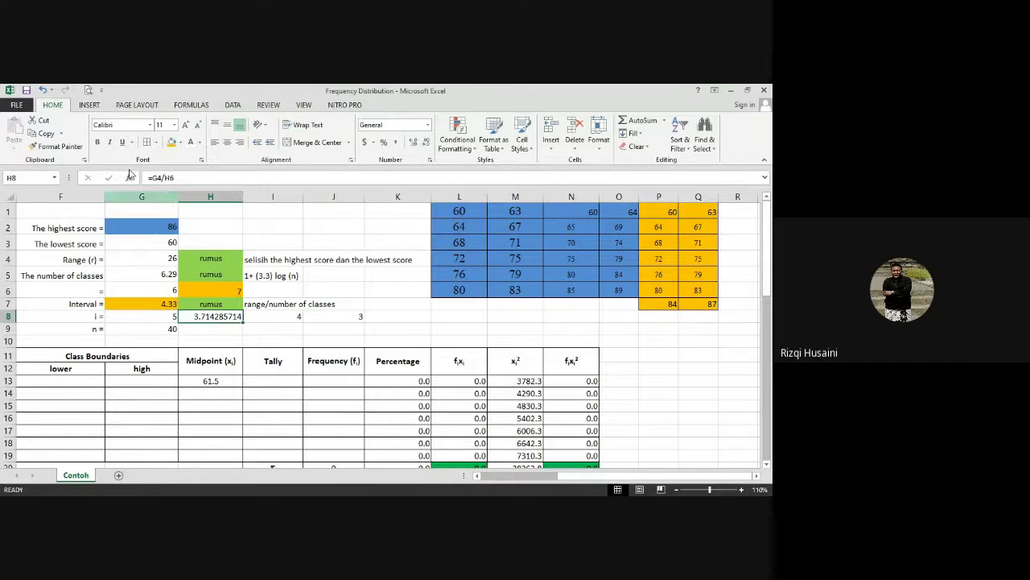
pyautogui.click(172, 143)
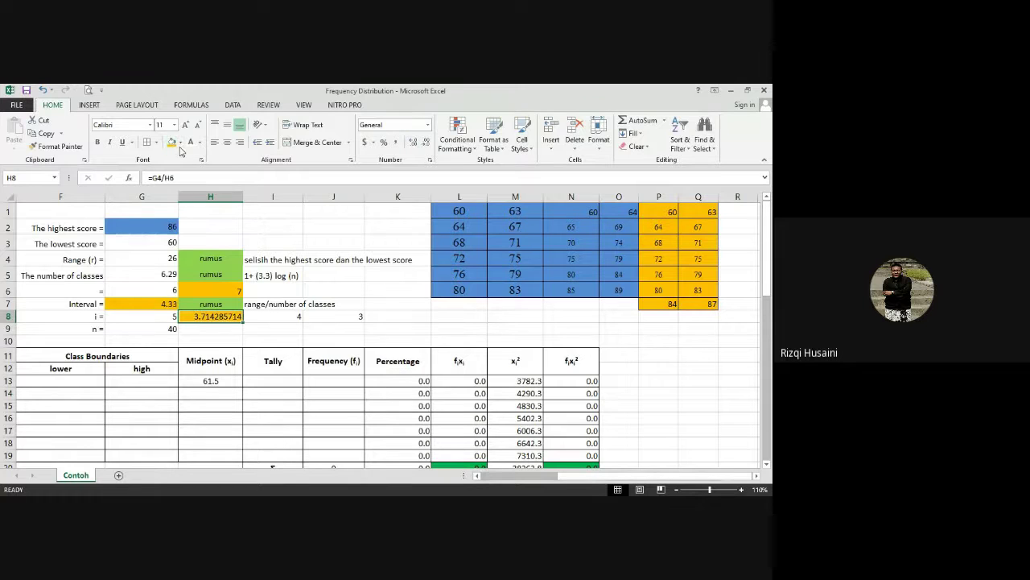
# - Change the fill of the six-class interval in G7 to red
pyautogui.click(153, 303)
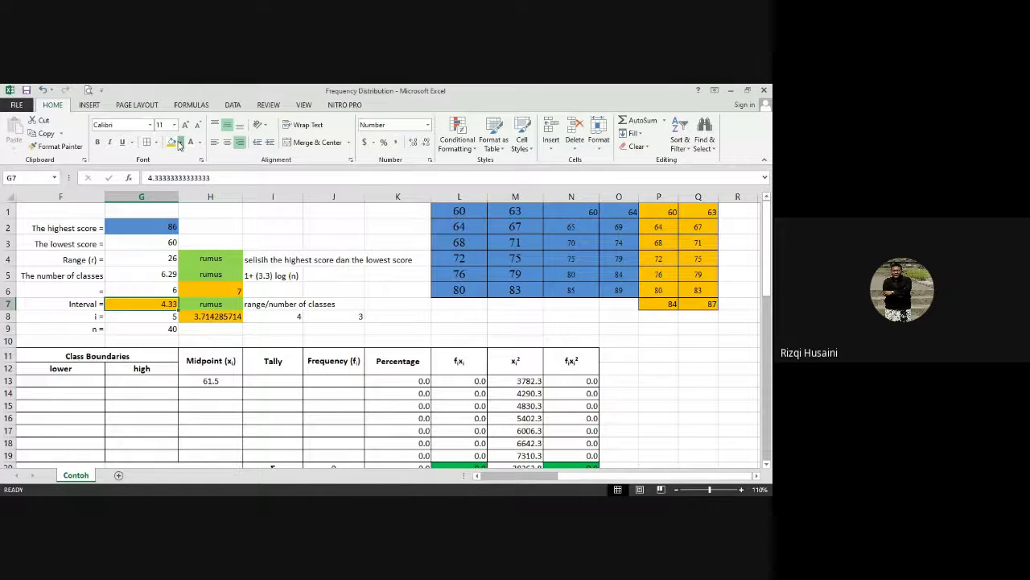
pyautogui.click(180, 142)
pyautogui.click(180, 232)
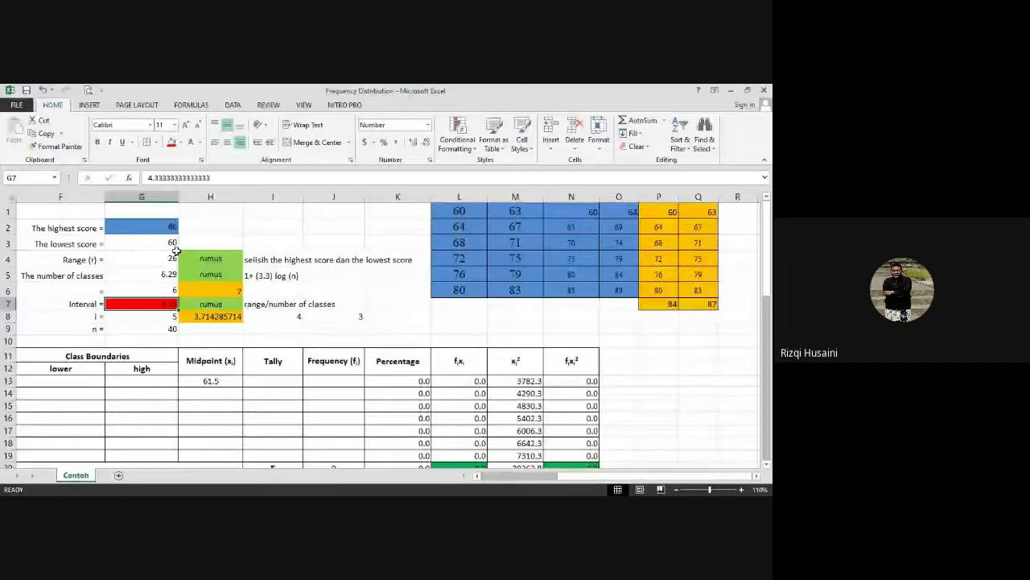
pyautogui.click(272, 331)
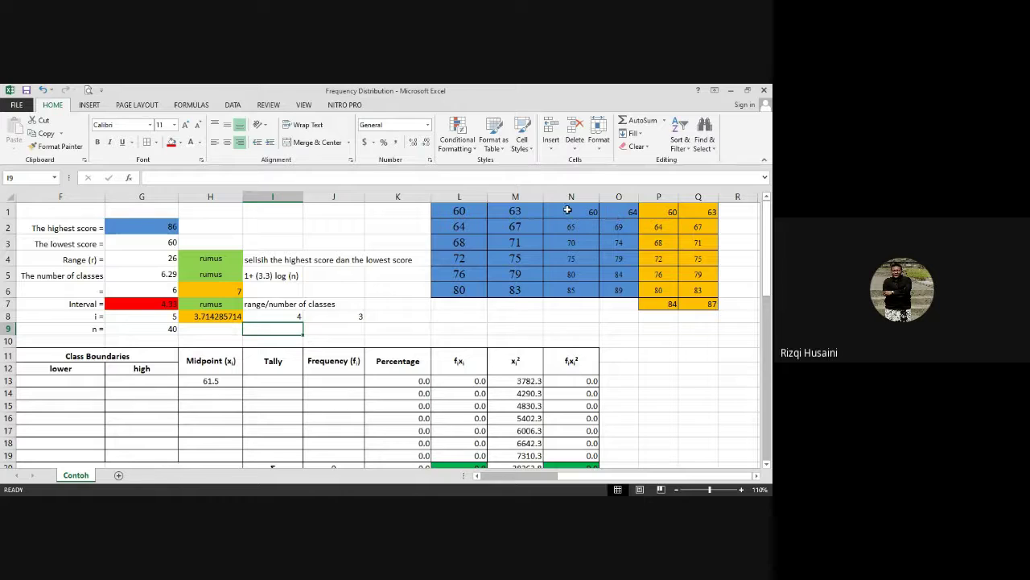
# - Check the second grid in N1:O6 and fill the class count in G6 with dark blue
pyautogui.moveTo(568, 209); pyautogui.dragTo(615, 288)
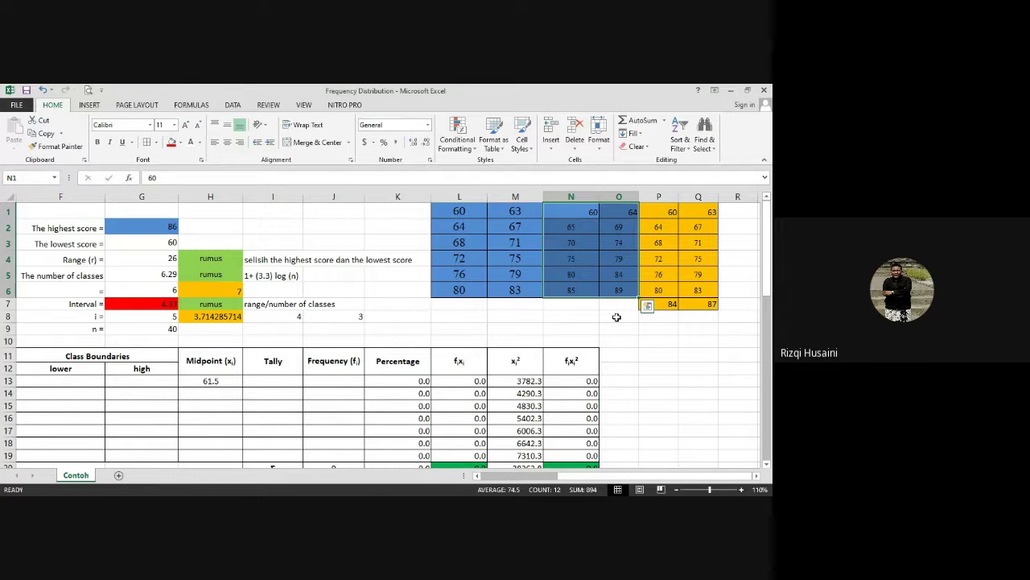
pyautogui.click(171, 288)
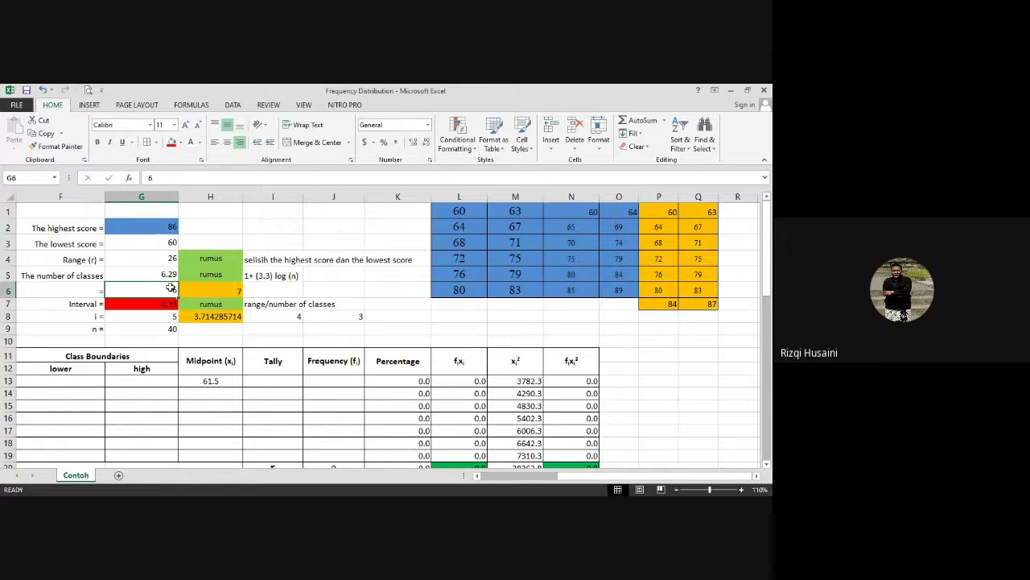
pyautogui.click(180, 143)
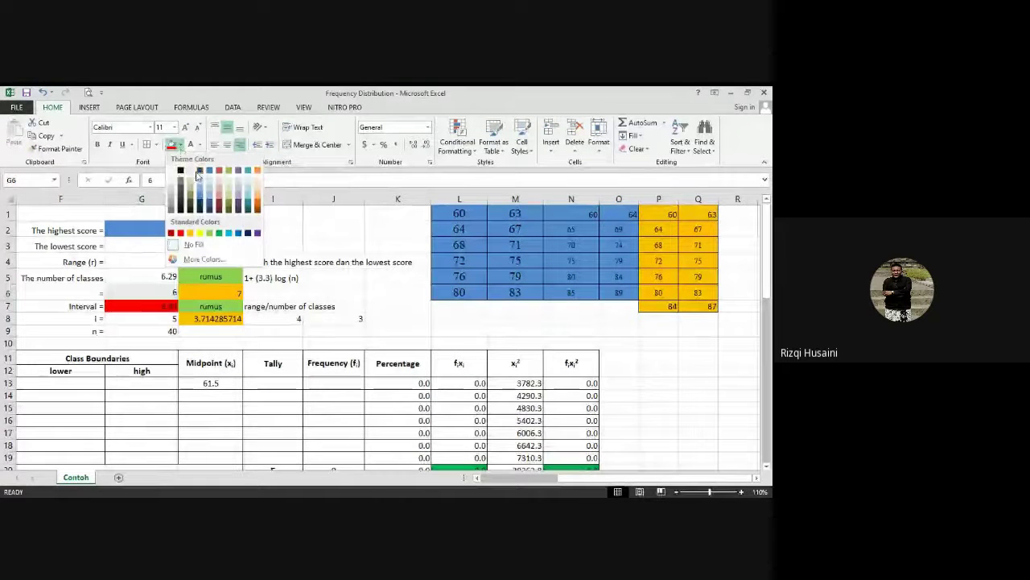
pyautogui.click(200, 171)
# - Compare the rounded interval in G8 and the class count in G6 with the grid in N1:O6 and column P
pyautogui.click(165, 318)
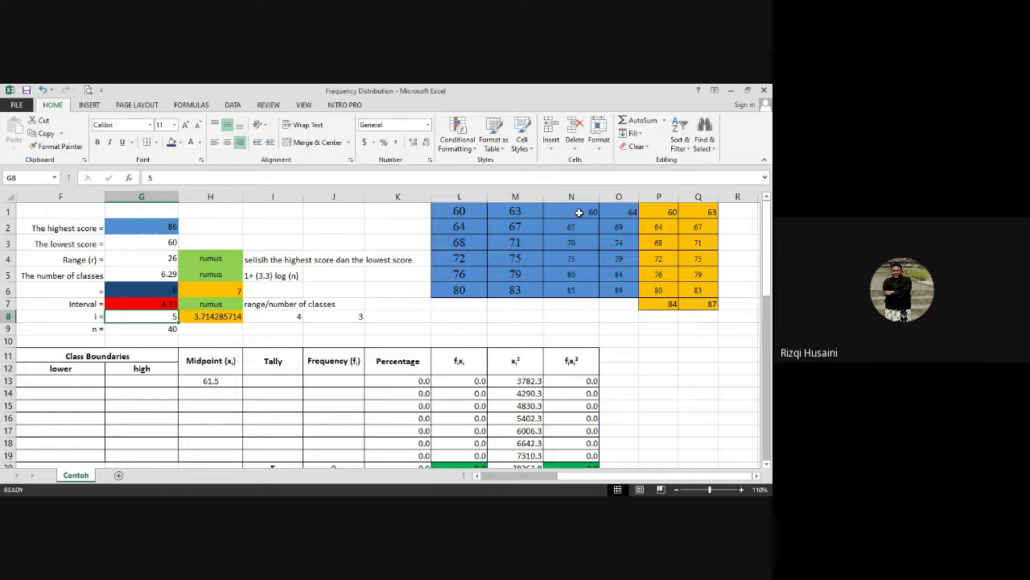
pyautogui.moveTo(579, 212); pyautogui.dragTo(621, 270)
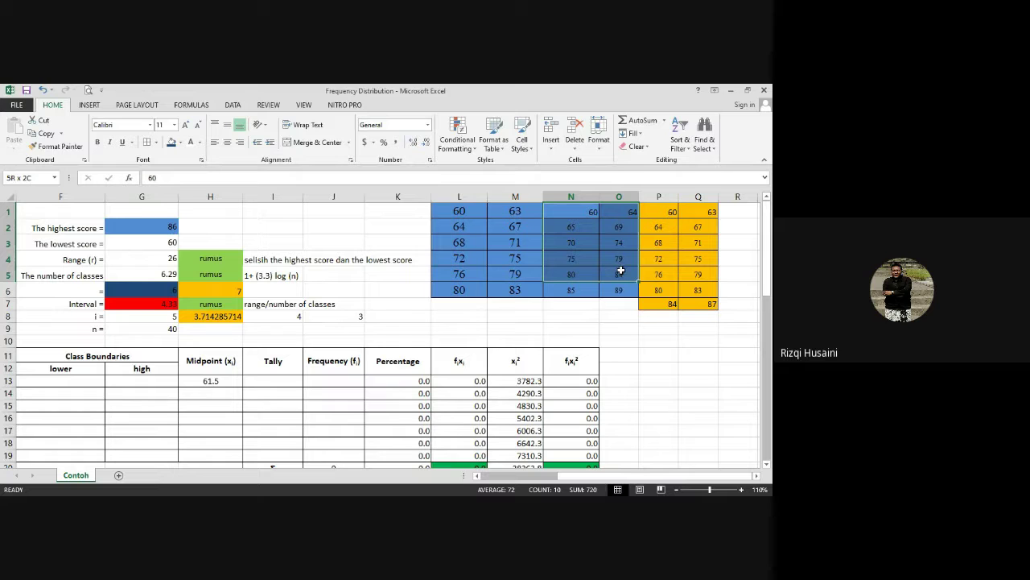
pyautogui.click(621, 317)
pyautogui.click(588, 216)
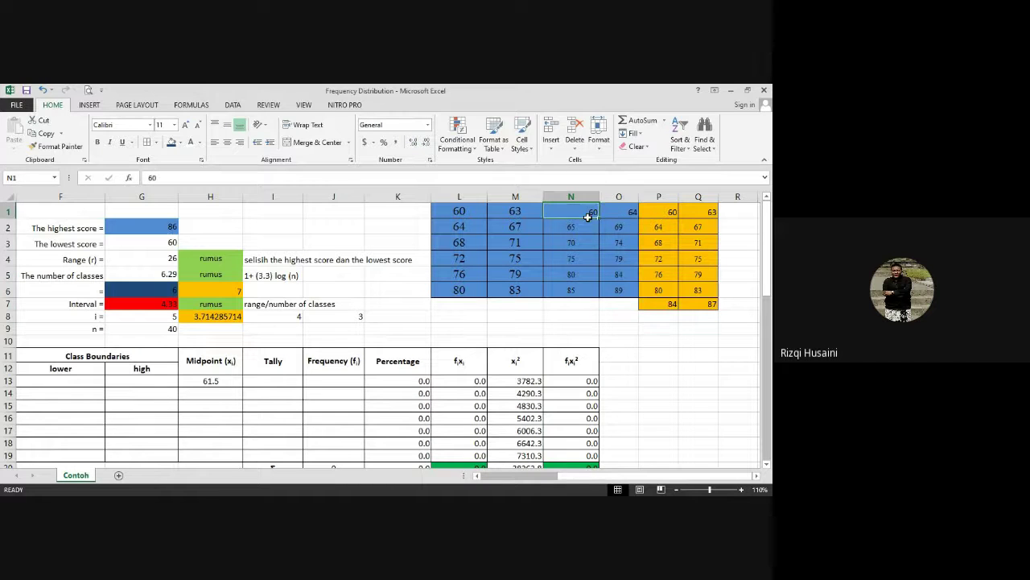
pyautogui.moveTo(588, 215); pyautogui.dragTo(619, 293)
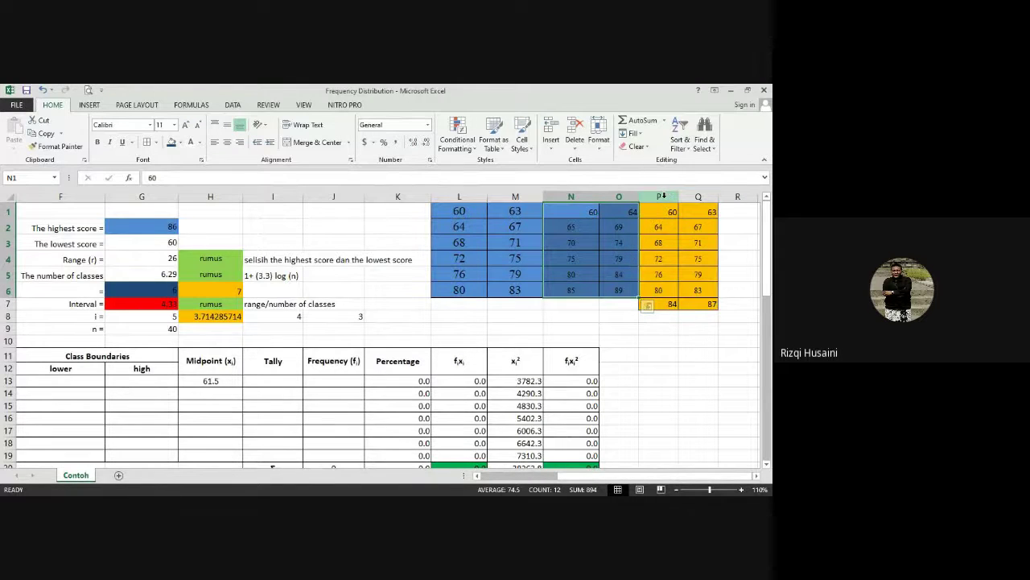
pyautogui.click(662, 196)
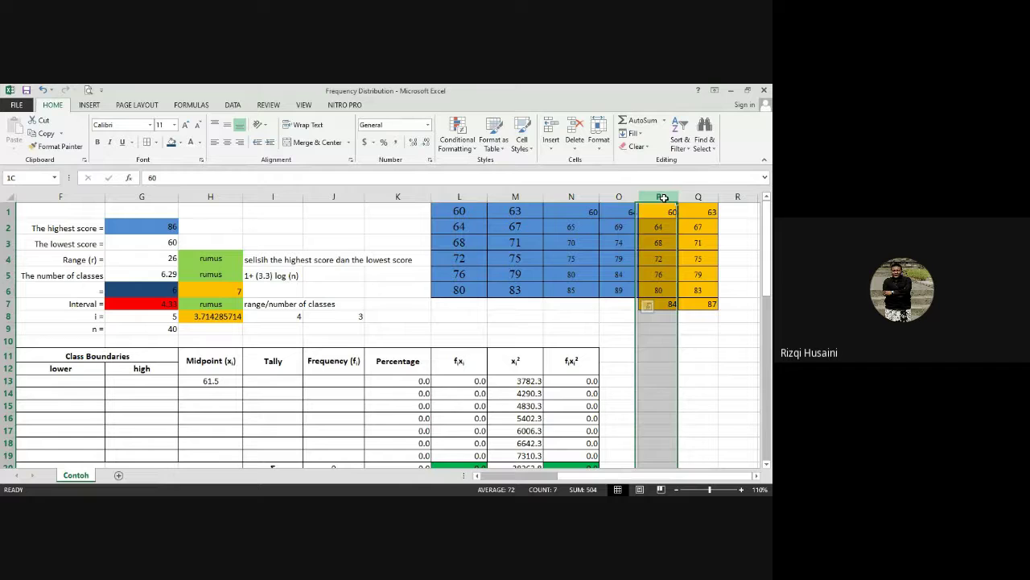
pyautogui.click(157, 288)
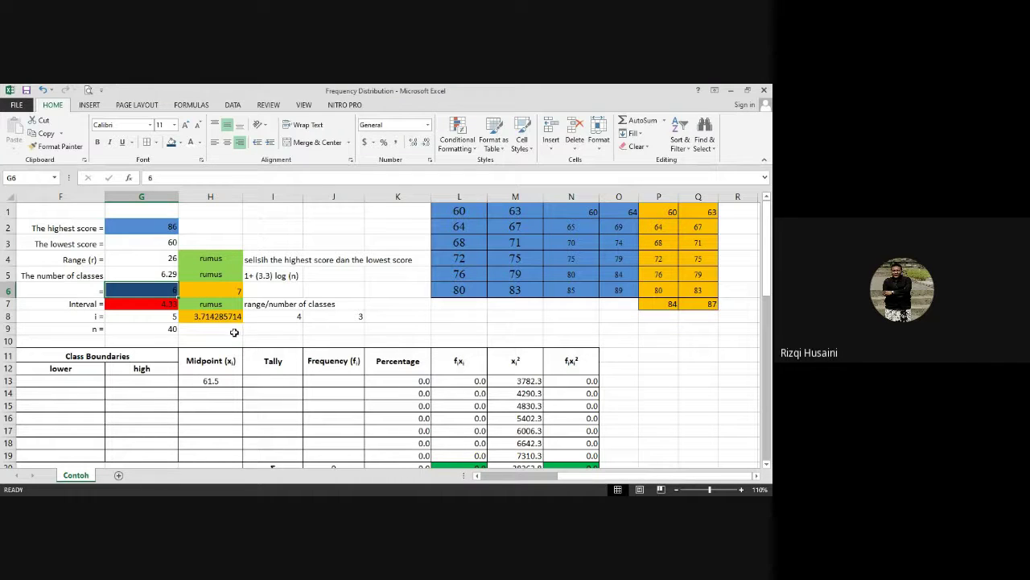
# - Examine the stored lower class limits in D14:D19 of the frequency table and return to the interval calculations
pyautogui.hscroll(-4, 593, 479)
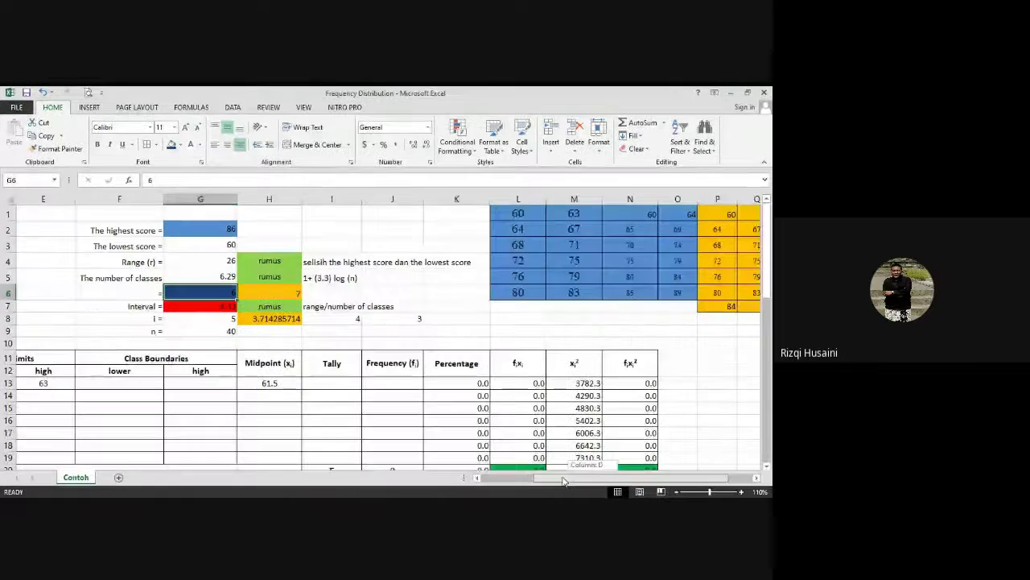
pyautogui.scroll(-3, 731, 261)
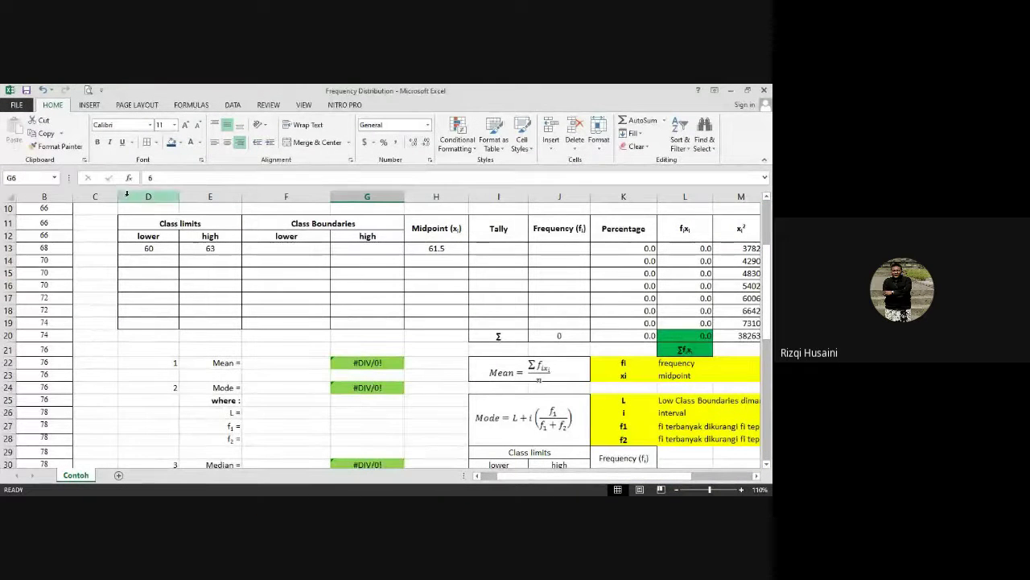
pyautogui.click(135, 262)
pyautogui.press('Down')
pyautogui.press('Down')
pyautogui.press('Down')
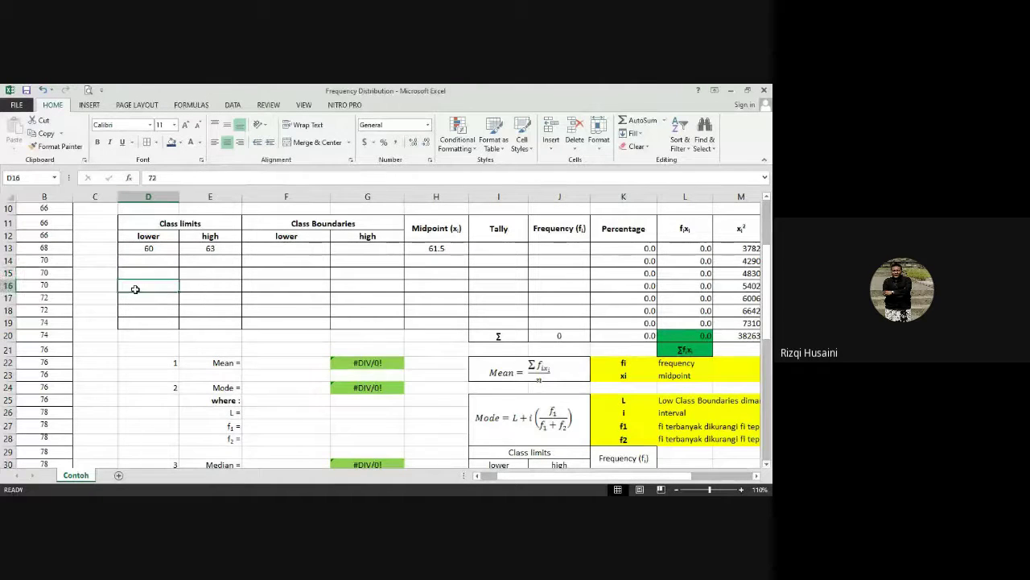
pyautogui.press('Down')
pyautogui.press('Down')
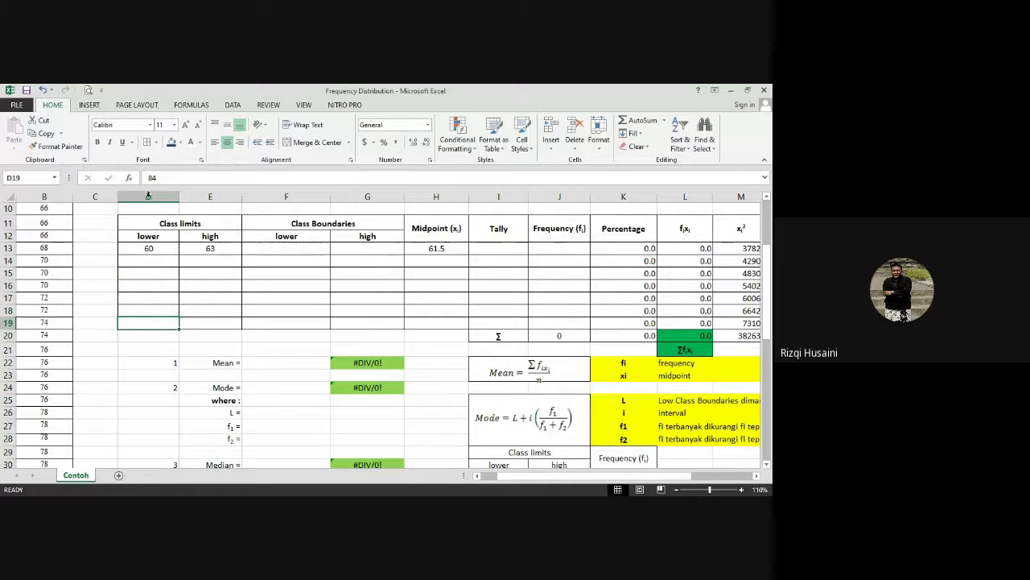
pyautogui.scroll(3, 643, 394)
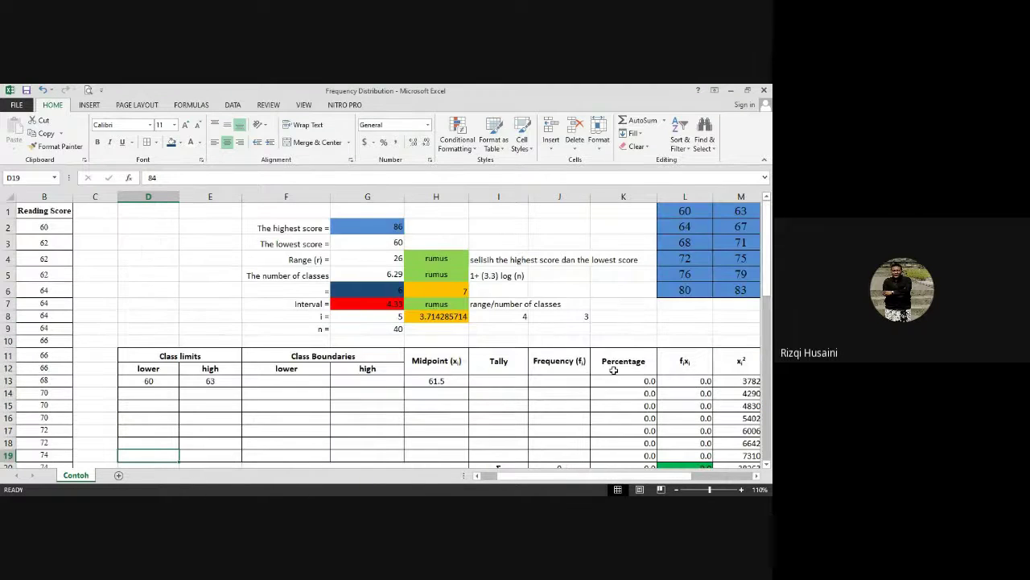
pyautogui.scroll(-3, 512, 347)
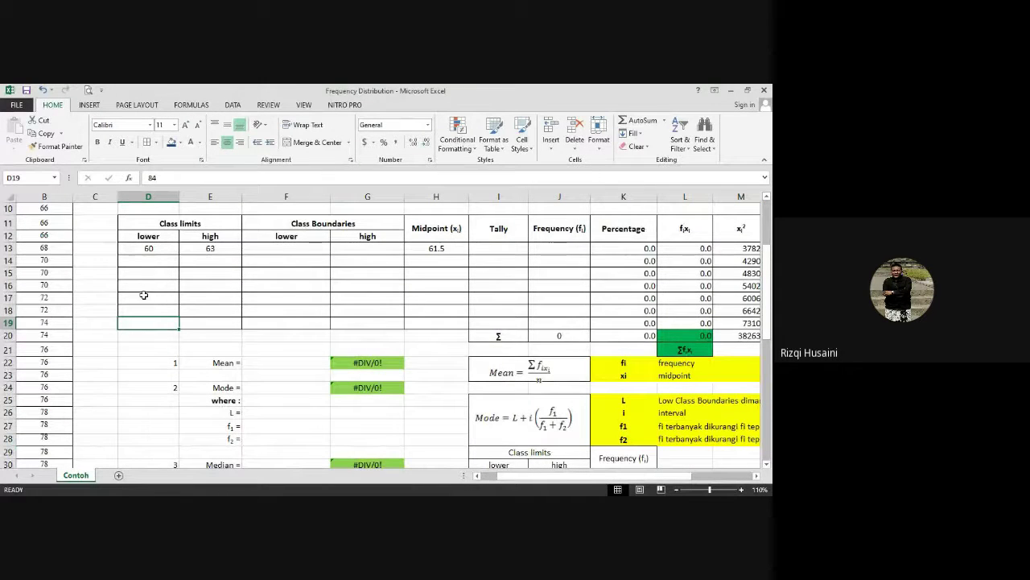
pyautogui.click(165, 335)
pyautogui.click(298, 346)
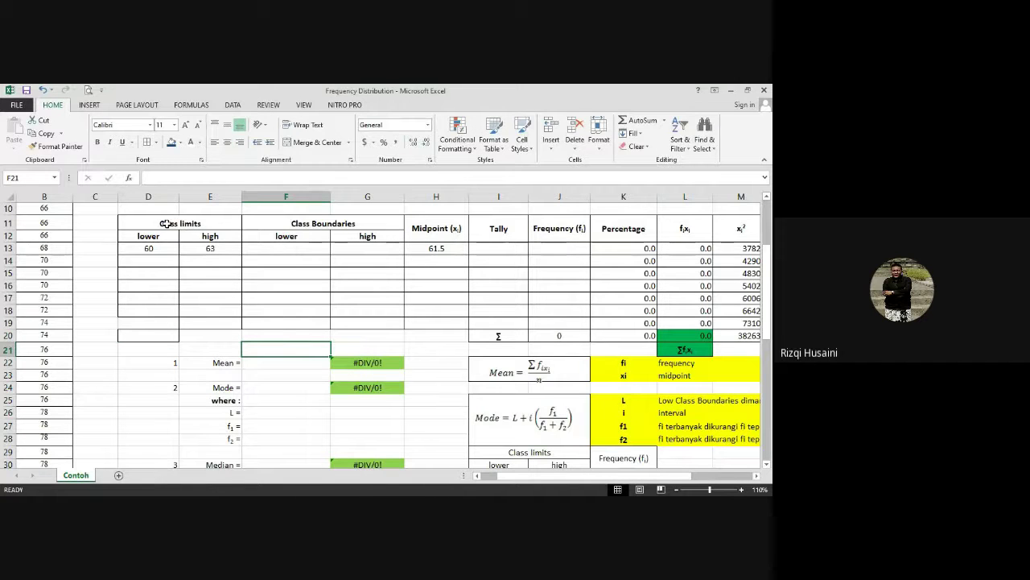
pyautogui.moveTo(165, 224); pyautogui.dragTo(205, 320)
pyautogui.click(269, 348)
pyautogui.click(43, 90)
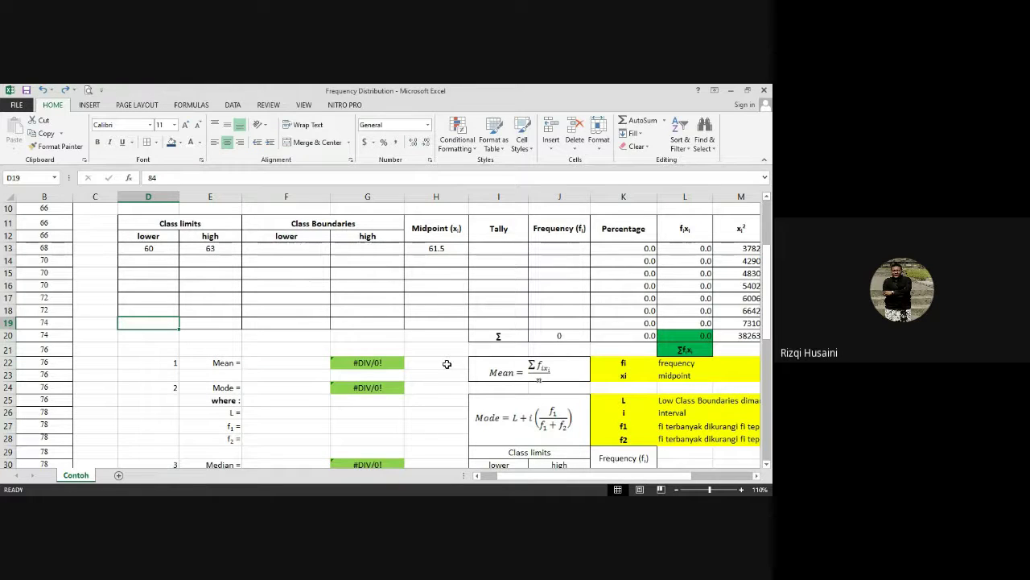
# - Review the frequency table columns from Class Boundaries onward and the mean, mode, median and standard deviation sections below
pyautogui.scroll(1, 447, 363)
pyautogui.scroll(-3, 446, 363)
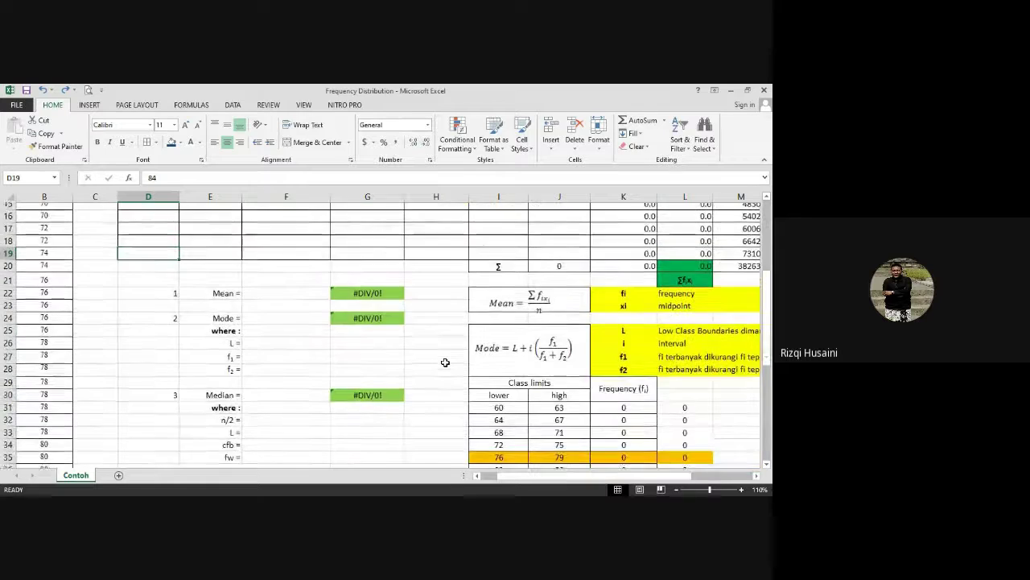
pyautogui.scroll(3, 446, 363)
pyautogui.moveTo(272, 259); pyautogui.dragTo(669, 342)
pyautogui.scroll(-8, 385, 360)
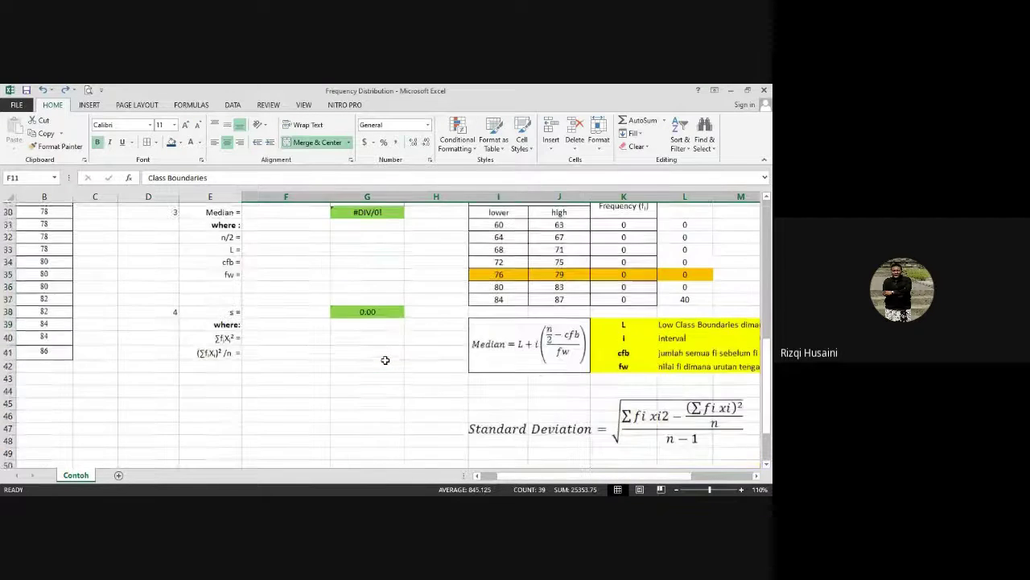
pyautogui.scroll(-1, 385, 360)
pyautogui.scroll(4, 385, 360)
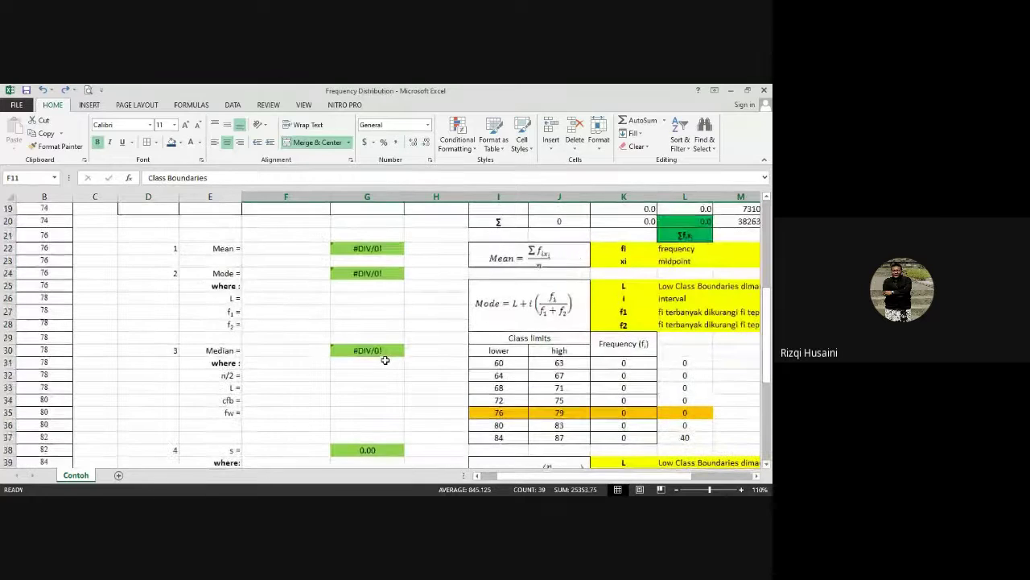
pyautogui.scroll(4, 384, 360)
# - Examine the lower boundary formula in F13, the class limits in D11:E19 and the table columns from F11, down to the standard deviation formula
pyautogui.click(313, 283)
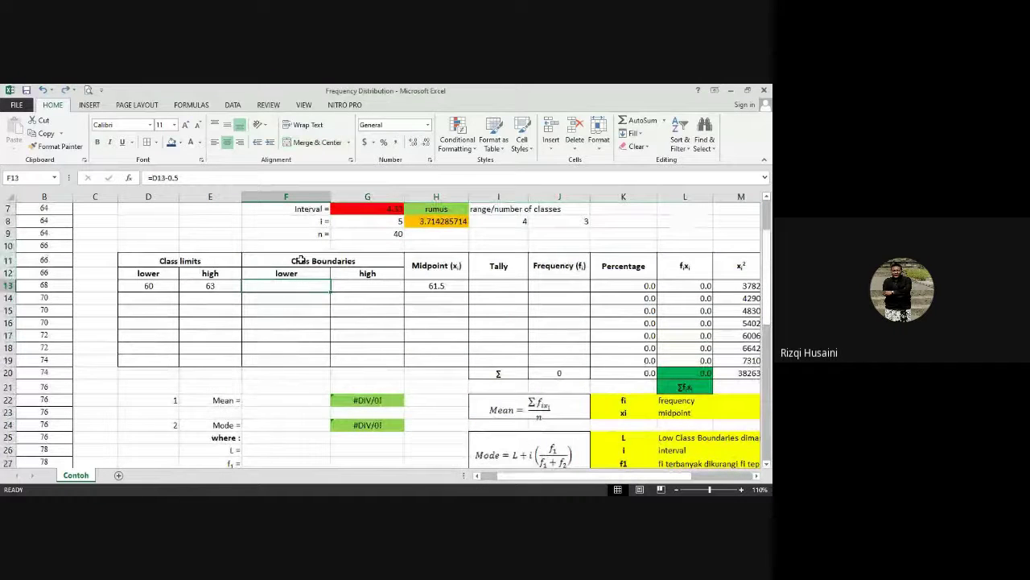
pyautogui.click(321, 262)
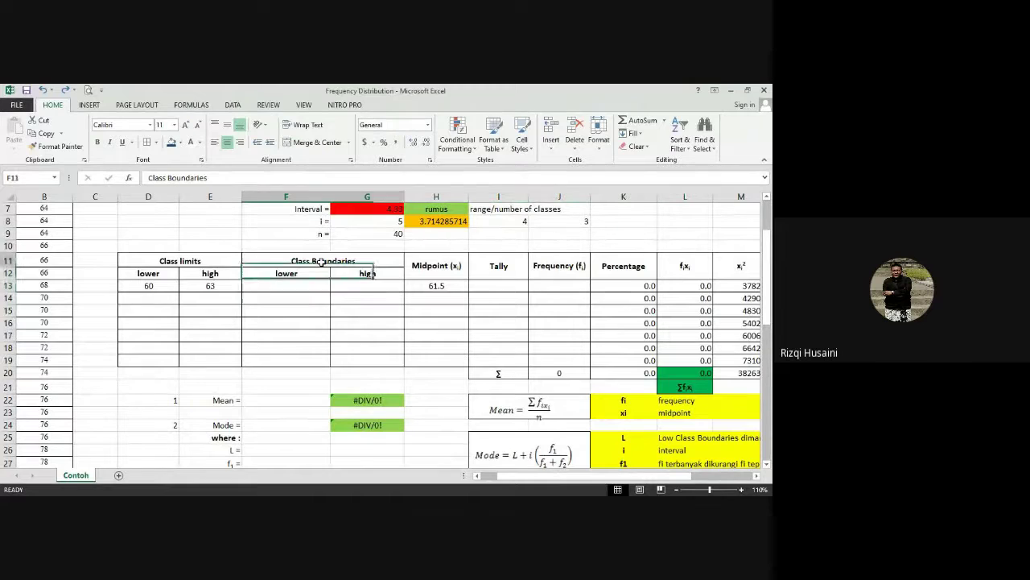
pyautogui.moveTo(321, 261); pyautogui.dragTo(747, 360)
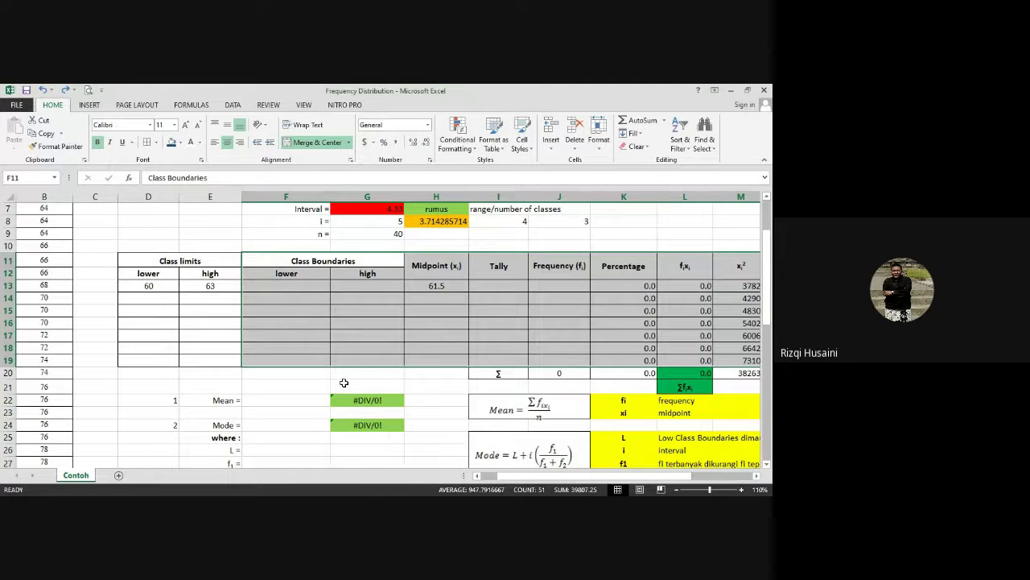
pyautogui.scroll(-5, 344, 382)
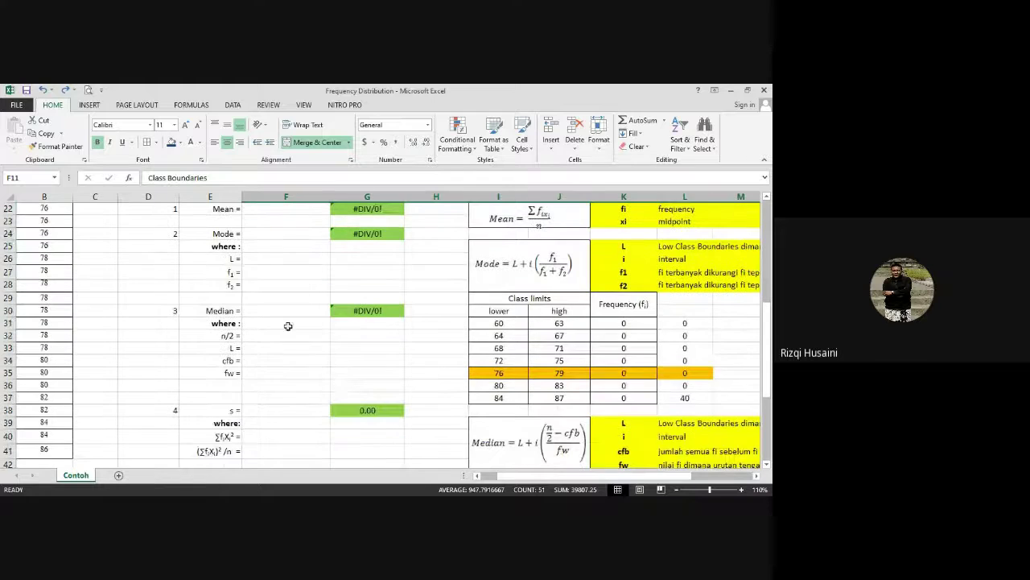
pyautogui.scroll(6, 483, 362)
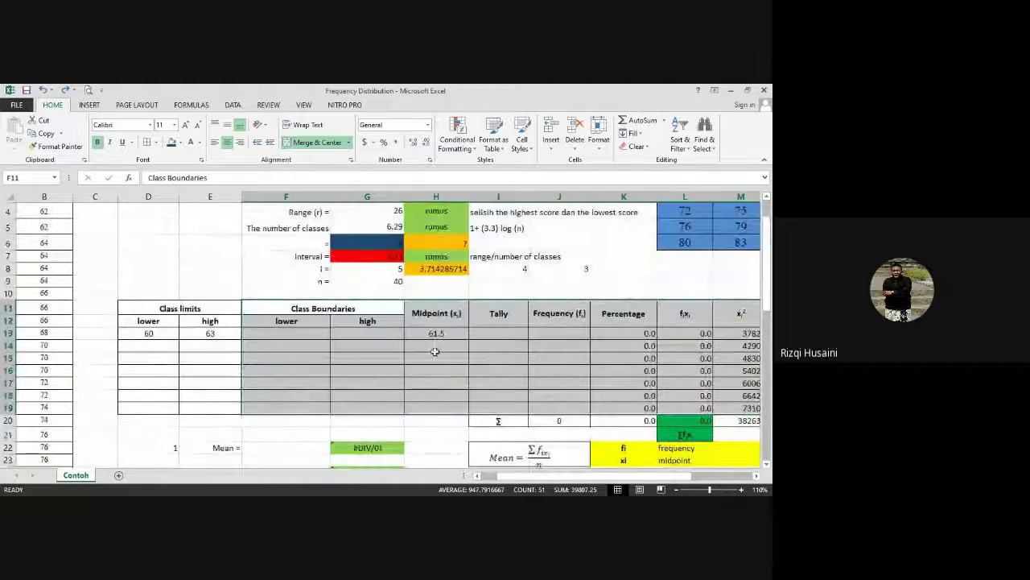
pyautogui.scroll(-1, 435, 349)
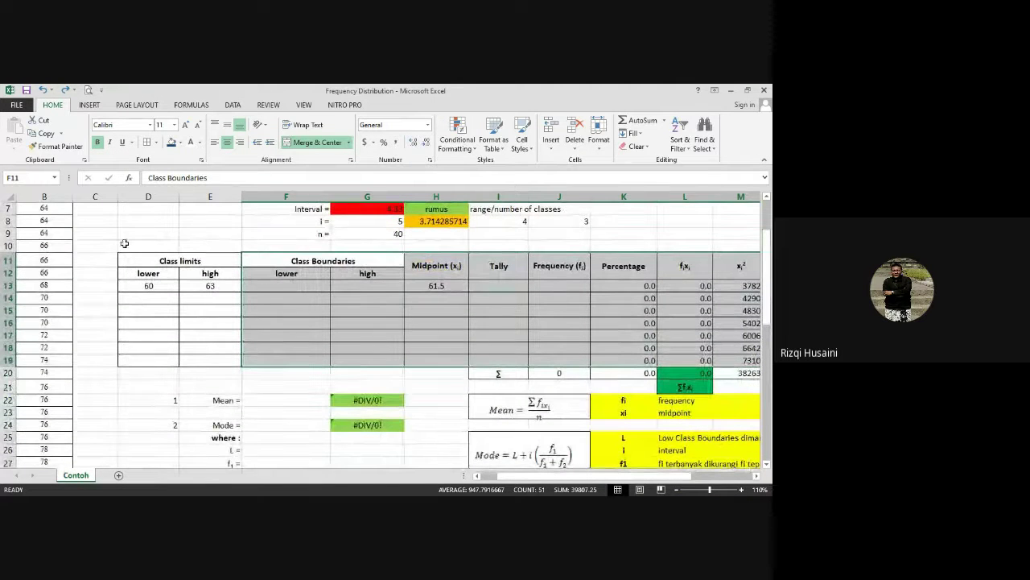
pyautogui.click(293, 285)
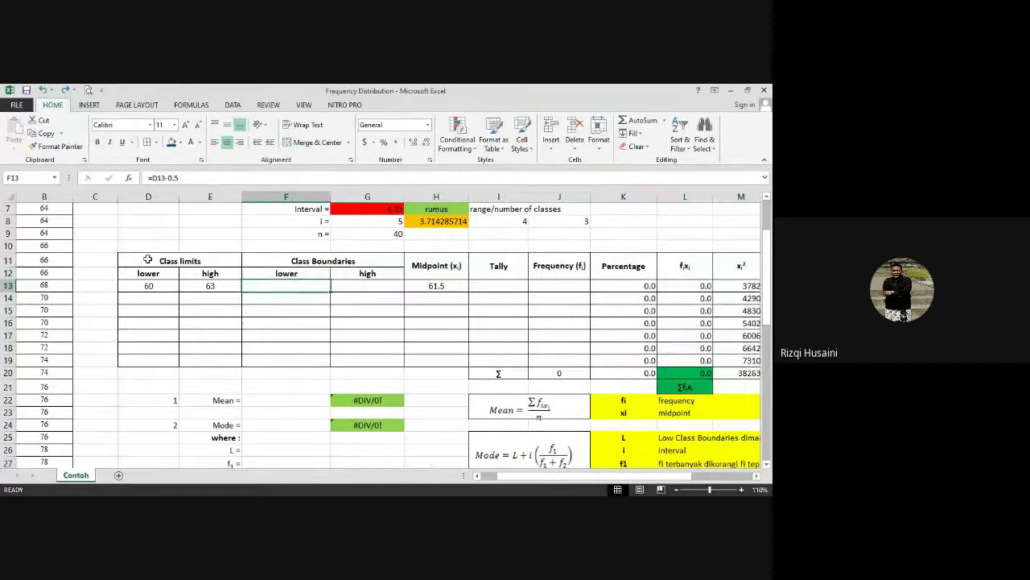
pyautogui.moveTo(139, 259); pyautogui.dragTo(166, 357)
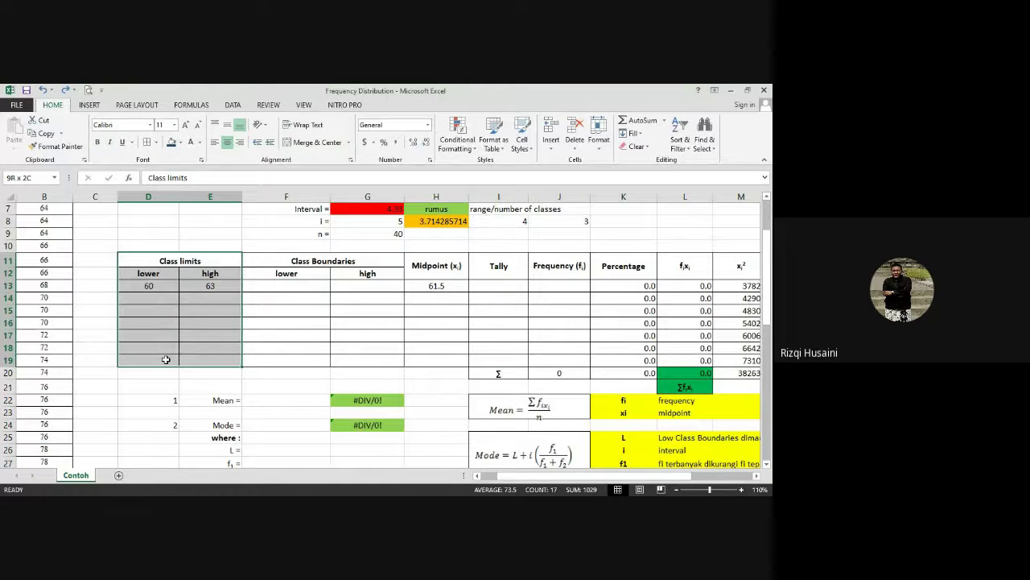
pyautogui.moveTo(355, 263); pyautogui.dragTo(611, 295)
pyautogui.scroll(-13, 263, 405)
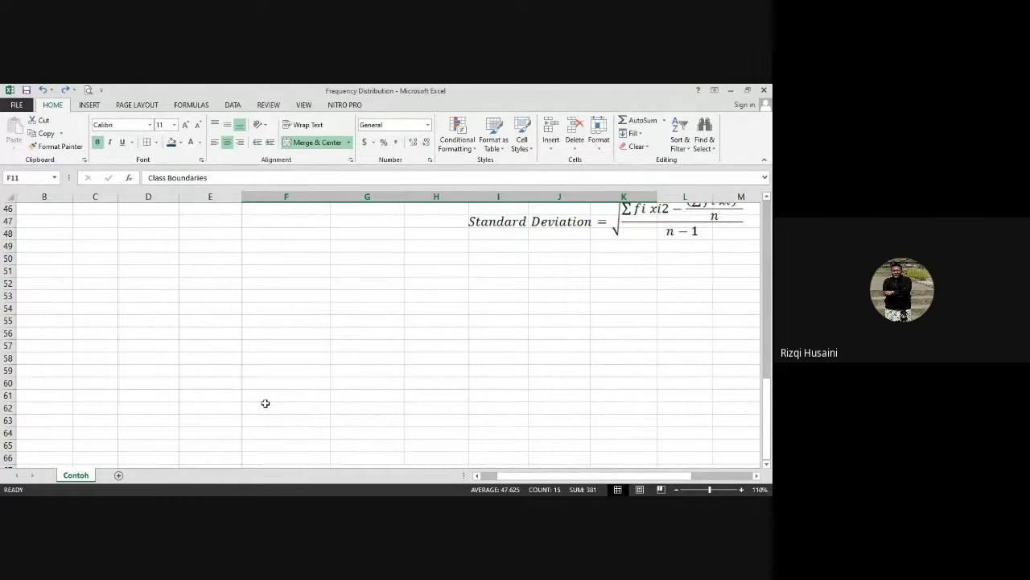
pyautogui.scroll(5, 283, 389)
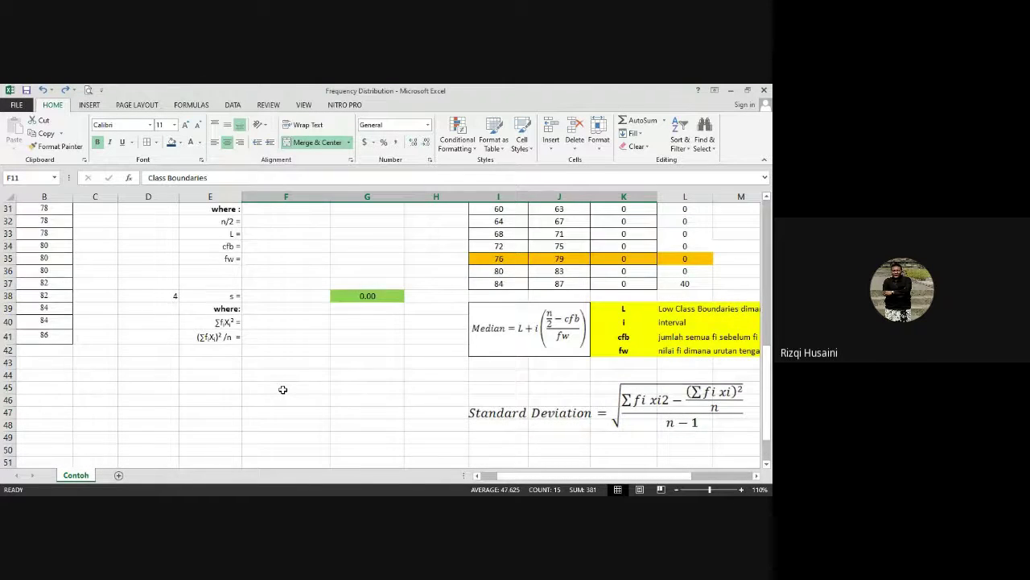
pyautogui.scroll(10, 283, 389)
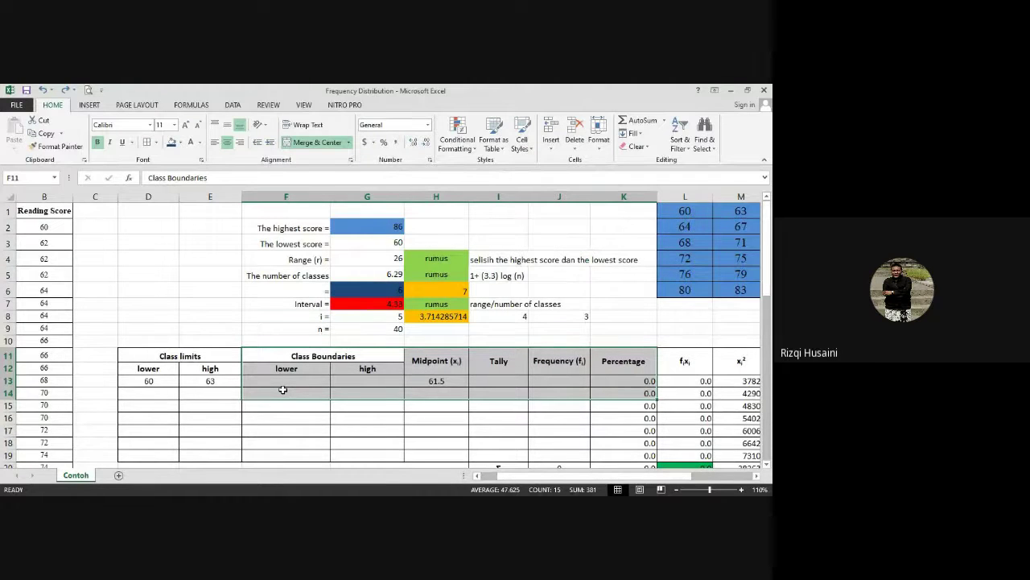
# - Check the high class boundary formula in G16 and look over the statistics section and the interval calculations
pyautogui.scroll(-3, 282, 390)
pyautogui.scroll(3, 283, 390)
pyautogui.scroll(-1, 282, 390)
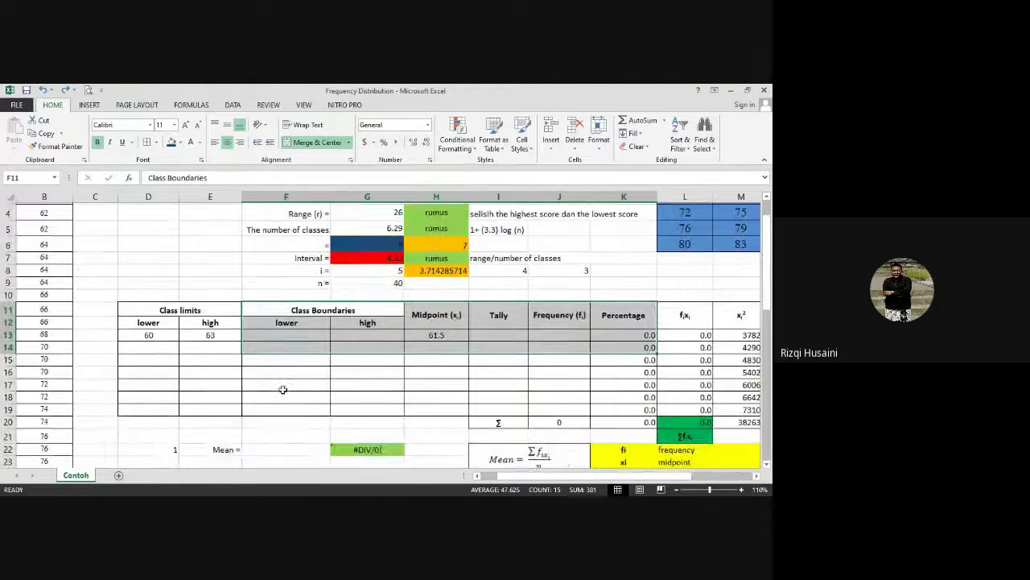
pyautogui.scroll(-1, 283, 390)
pyautogui.click(332, 318)
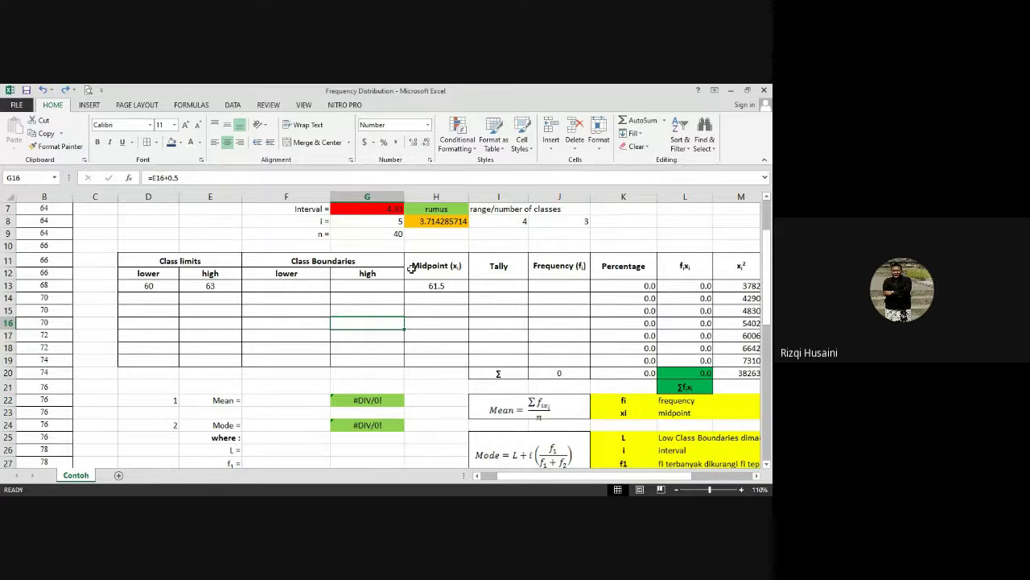
pyautogui.scroll(-2, 226, 302)
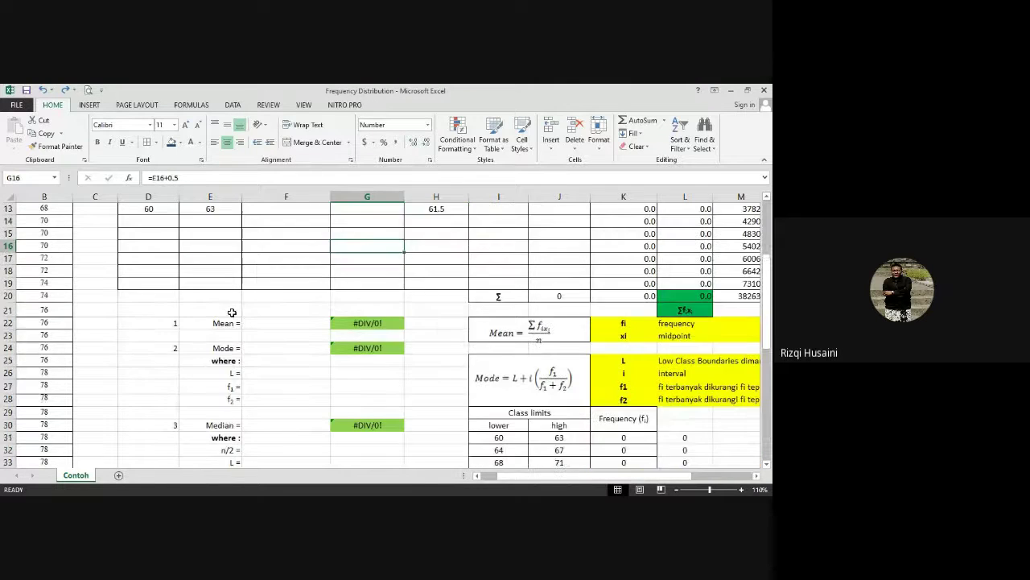
pyautogui.scroll(-3, 165, 367)
pyautogui.scroll(7, 225, 411)
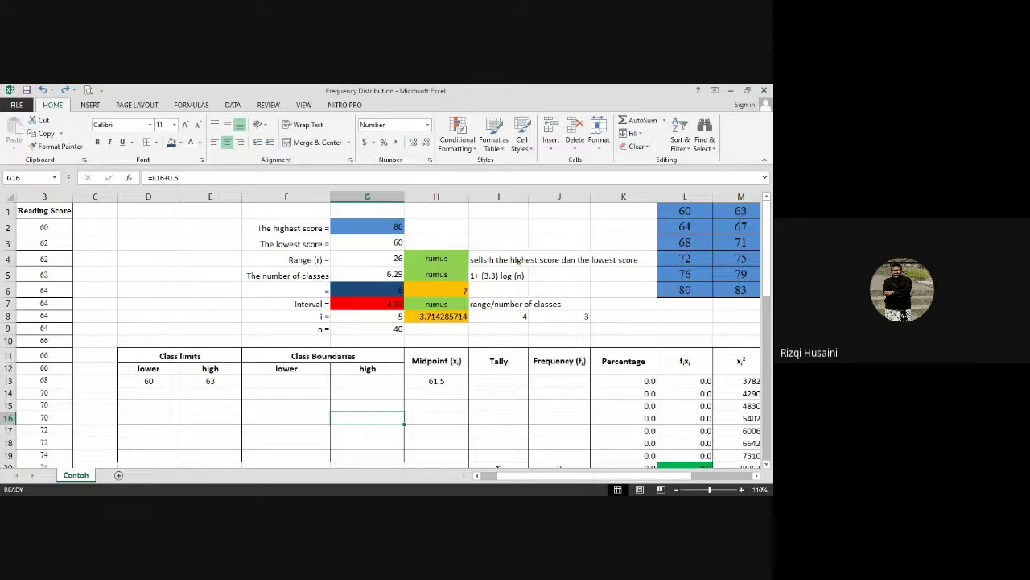
# - Close the Frequency Distribution workbook
pyautogui.click(765, 90)
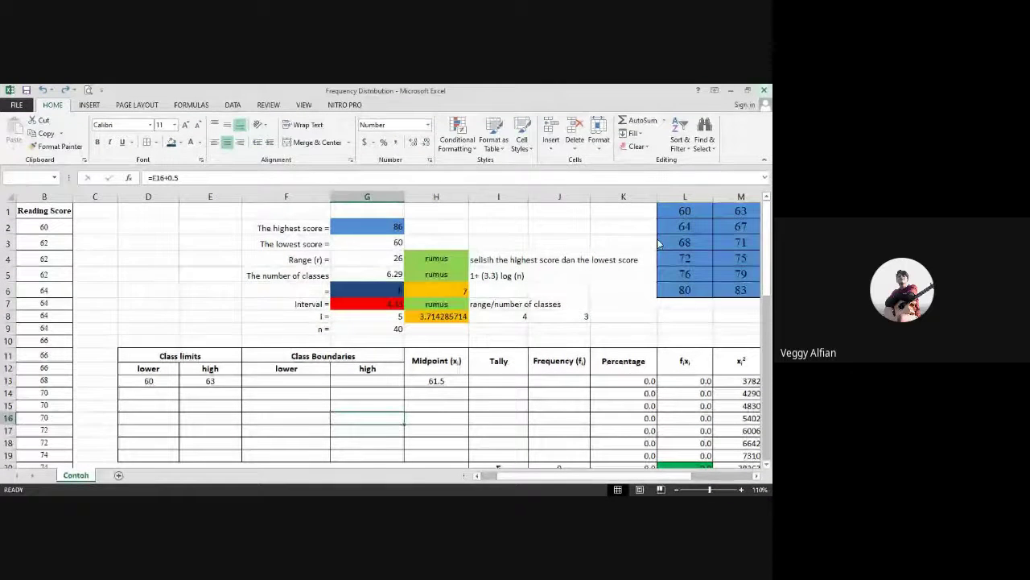
pyautogui.hotkey('ctrl', 'w')
pyautogui.click(386, 323)
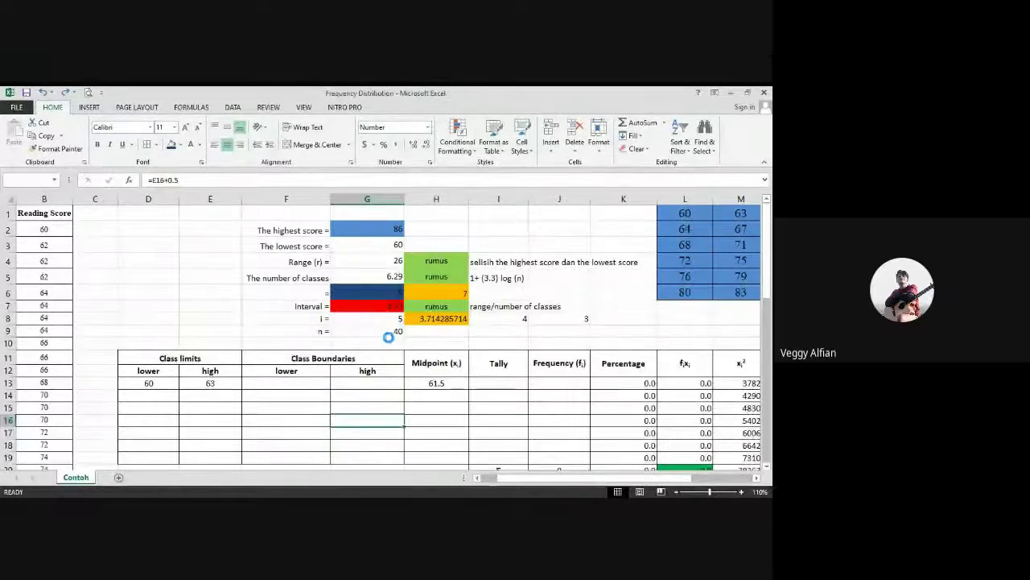